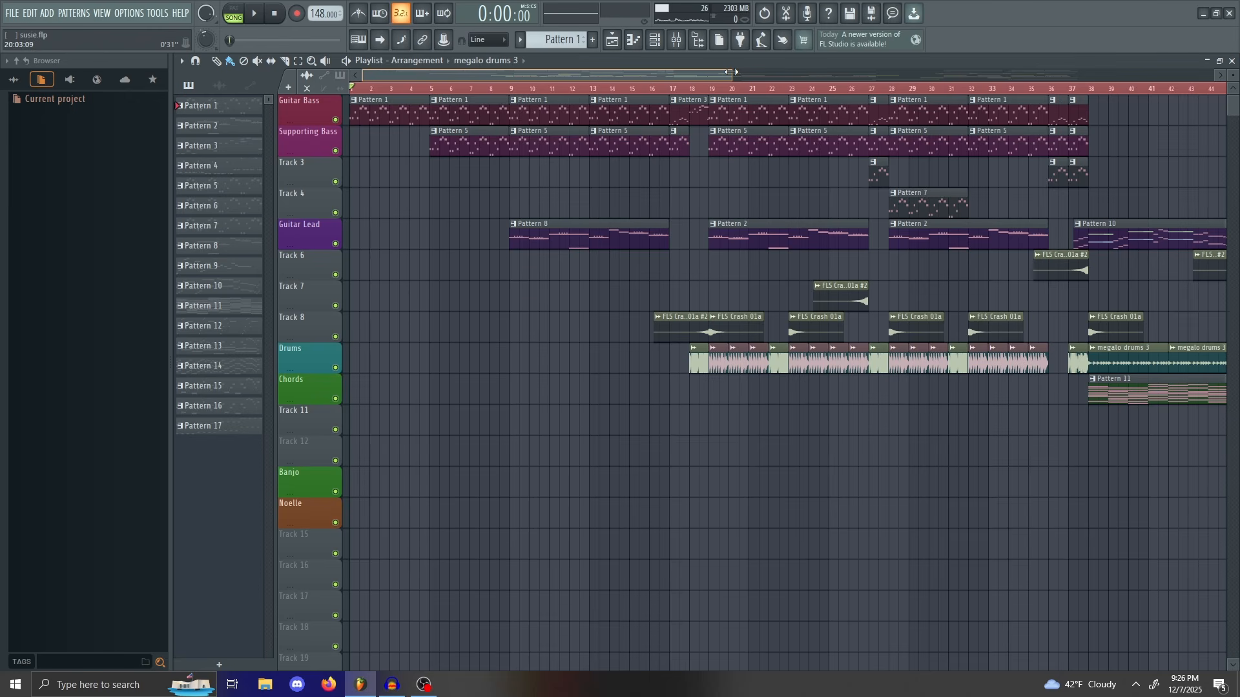
Step: Adjust the playlist zoom with the overview scrollbar: slightly in, out to more bars, then back in
left_click_drag(732, 72, 676, 69)
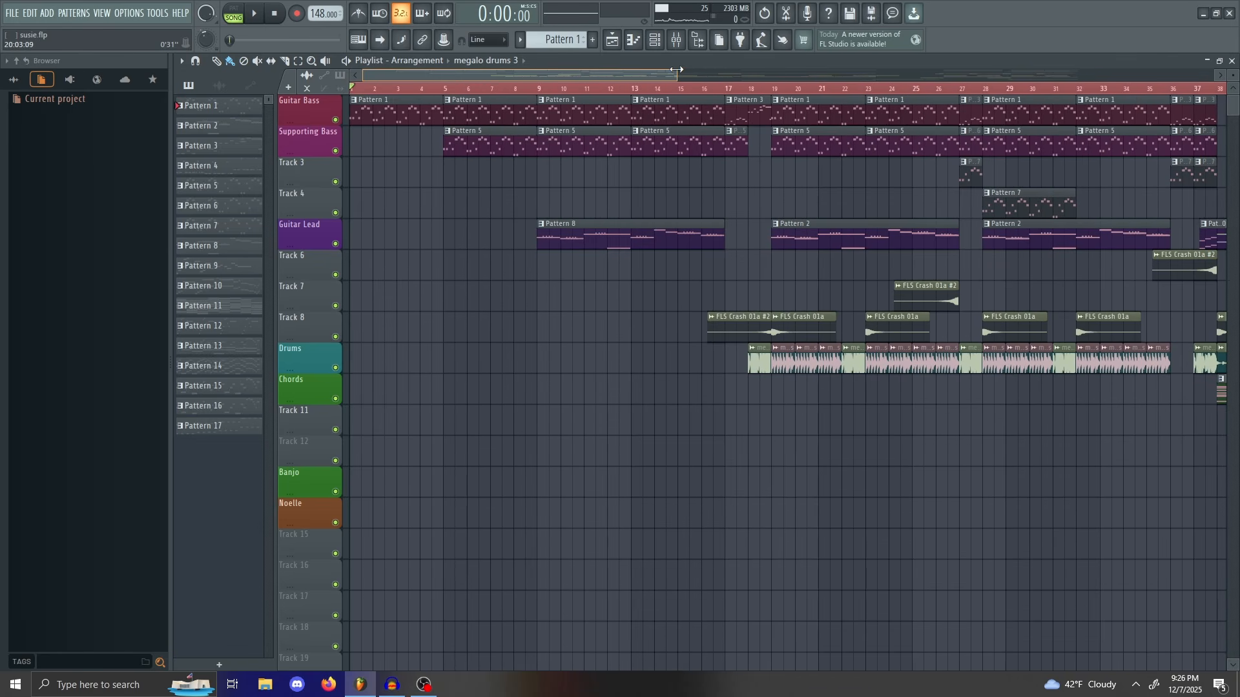
left_click_drag(676, 70, 578, 68)
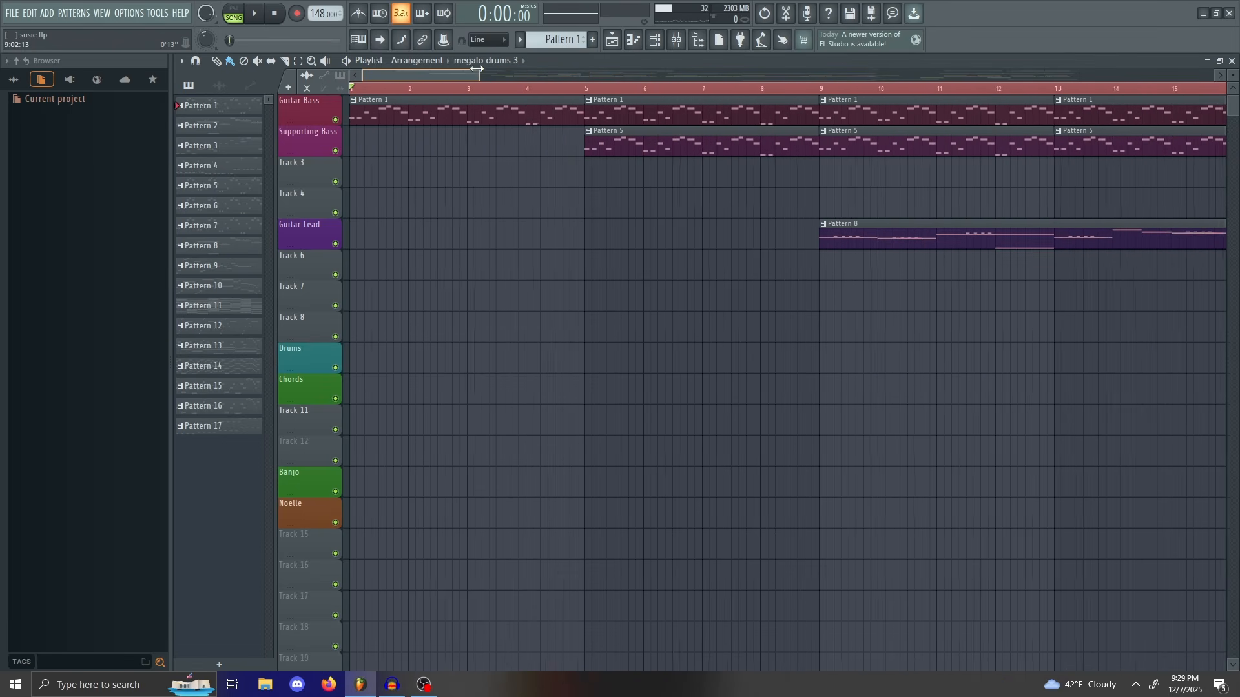
left_click_drag(477, 68, 508, 76)
Step: Open Guitar Bass's Pattern 1 in the Piano roll, zoom out past bar 5, then return to the Playlist
key("F7")
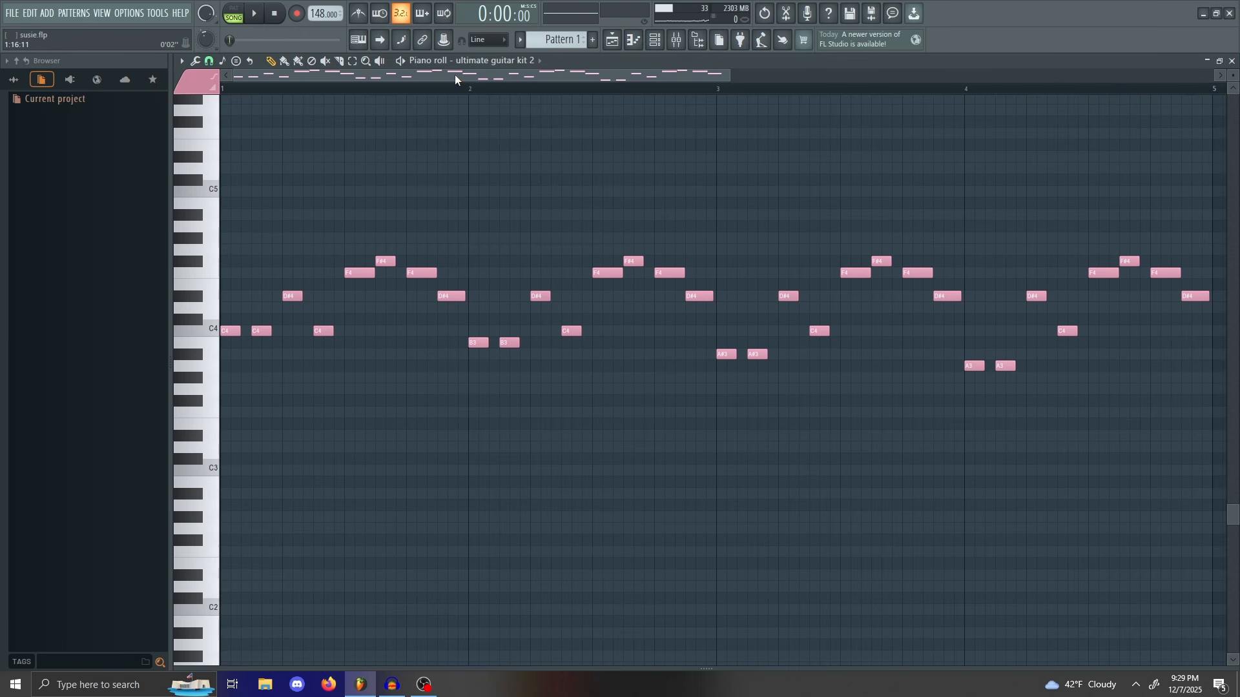
left_click_drag(698, 76, 654, 89)
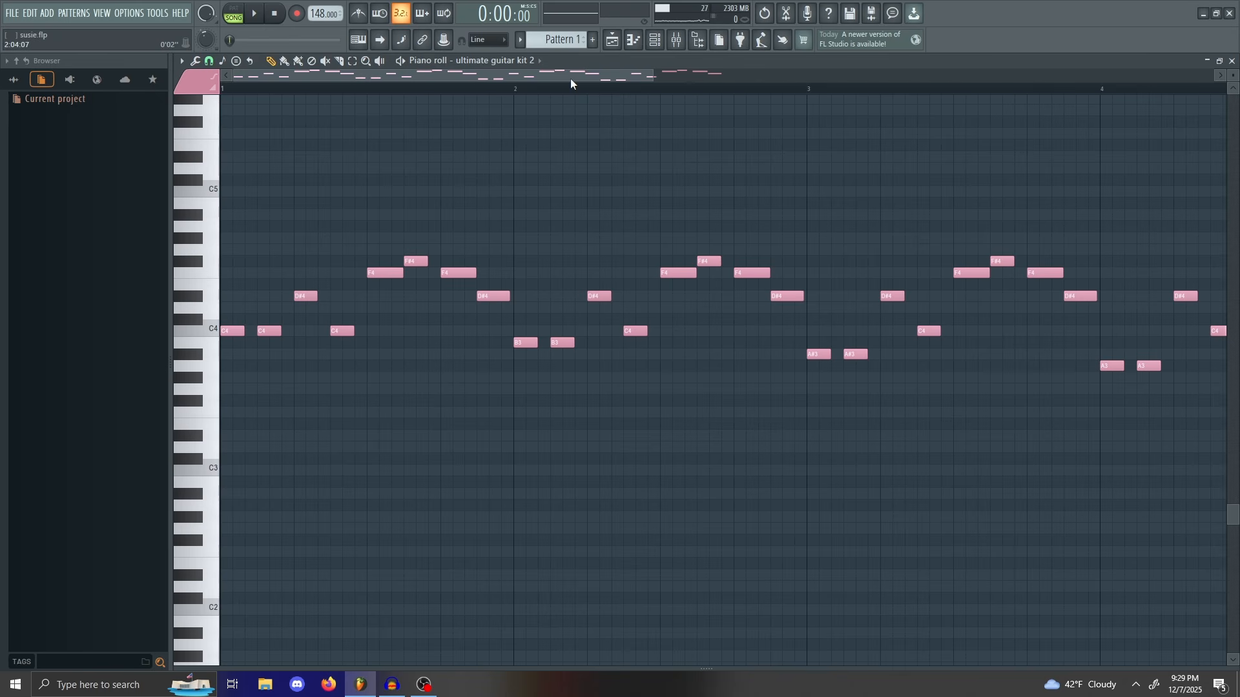
mouse_move(571, 78)
left_mouse_down()
mouse_move(849, 77)
mouse_move(552, 73)
left_mouse_up()
left_click_drag(654, 75, 710, 101)
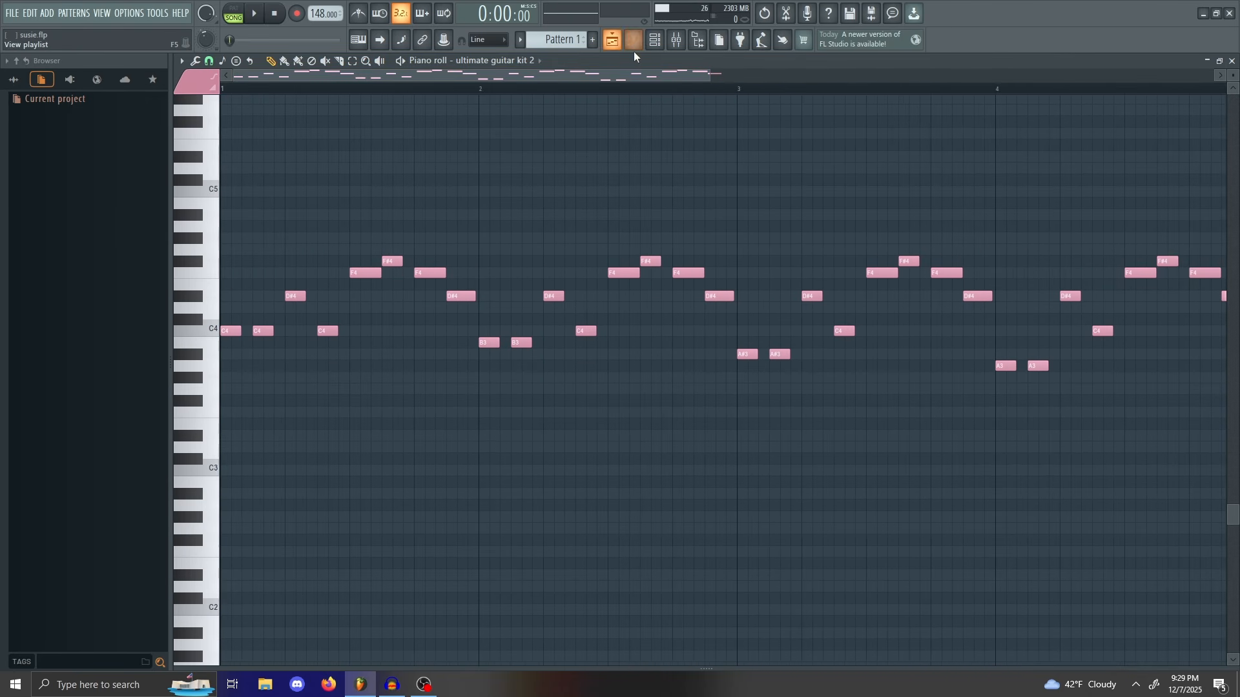
left_click_drag(711, 73, 660, 69)
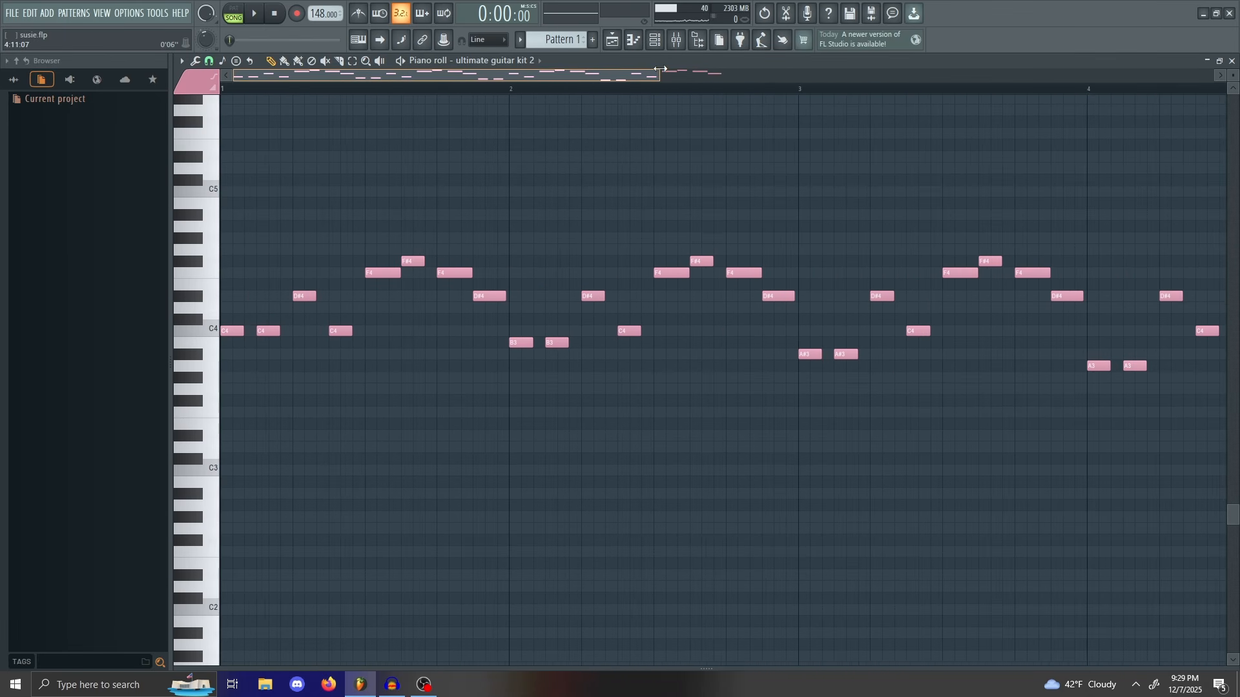
key("F5")
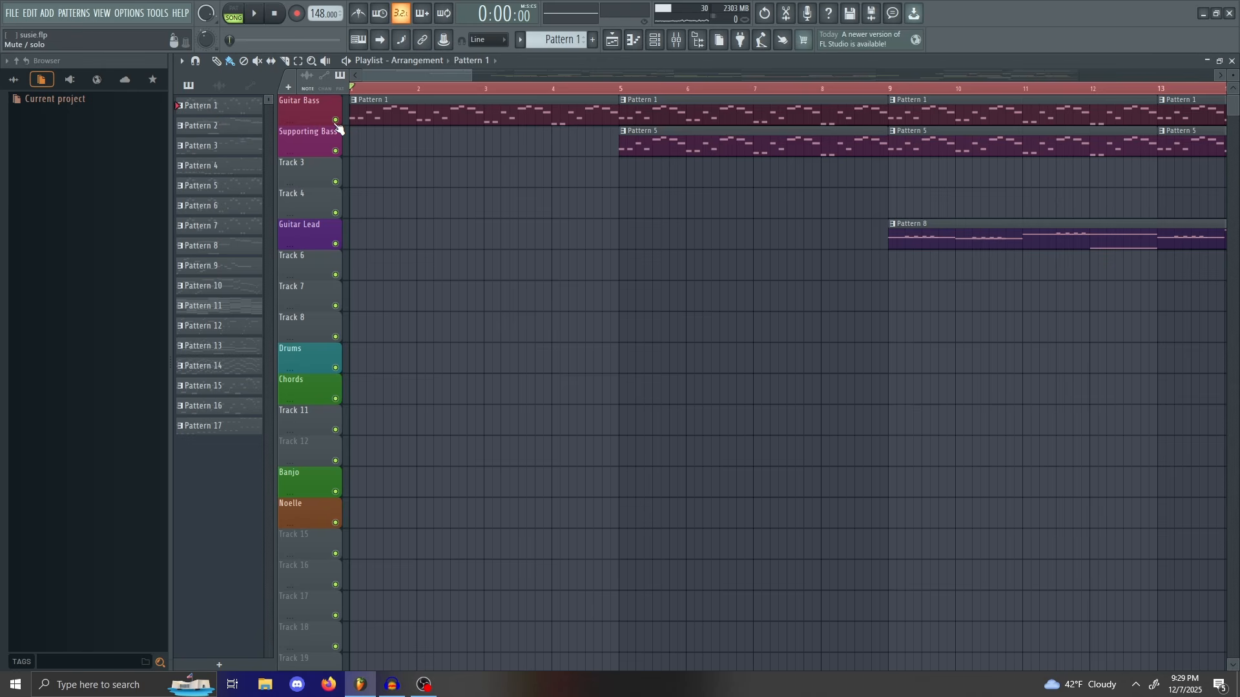
Step: Solo the Guitar Bass track and play the song briefly, twice
right_click(336, 120)
key("space")
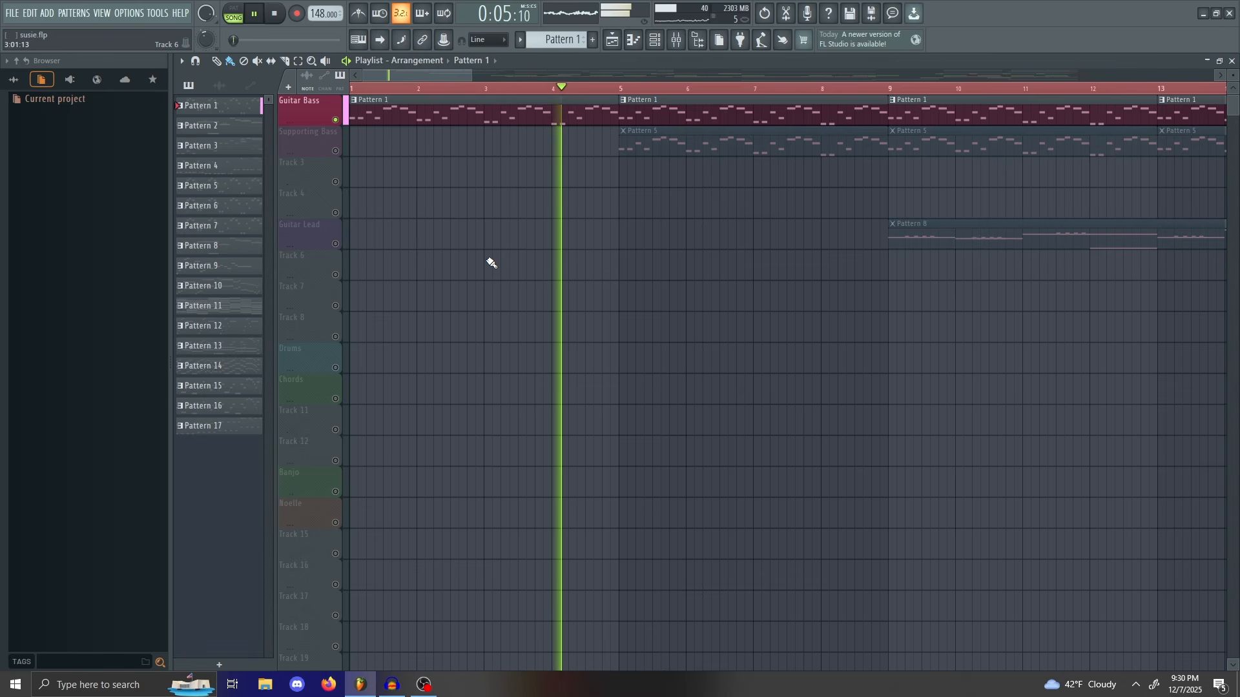
key("space")
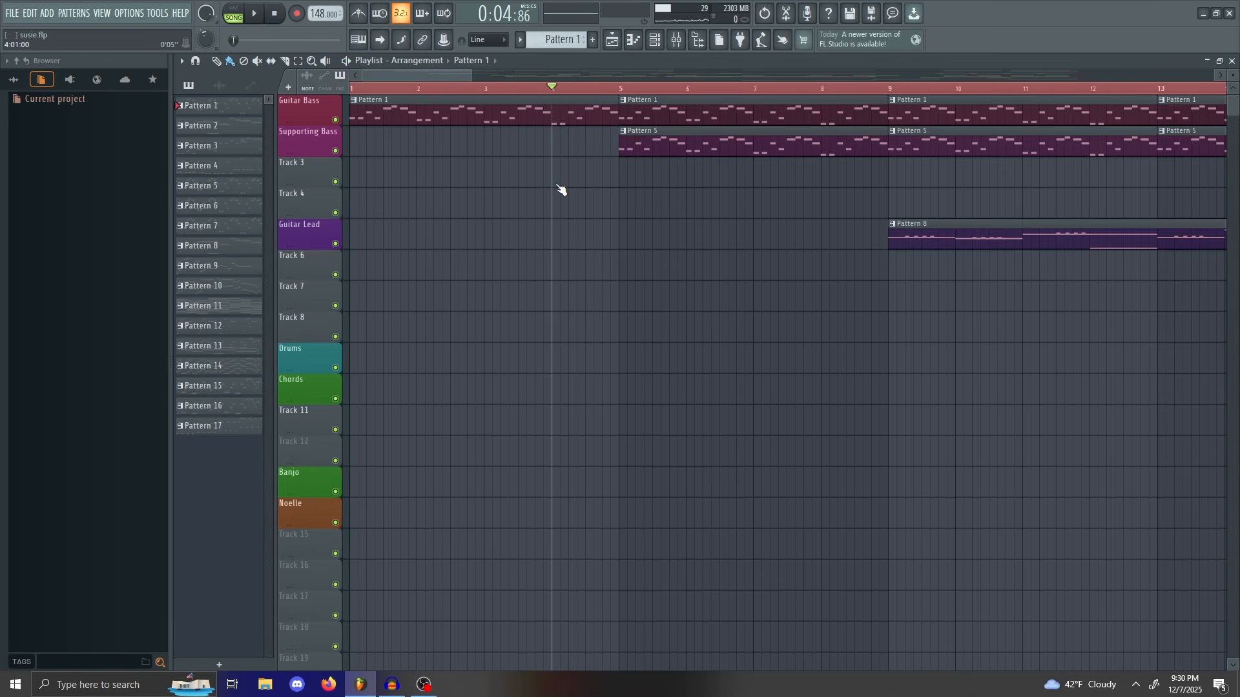
key("space")
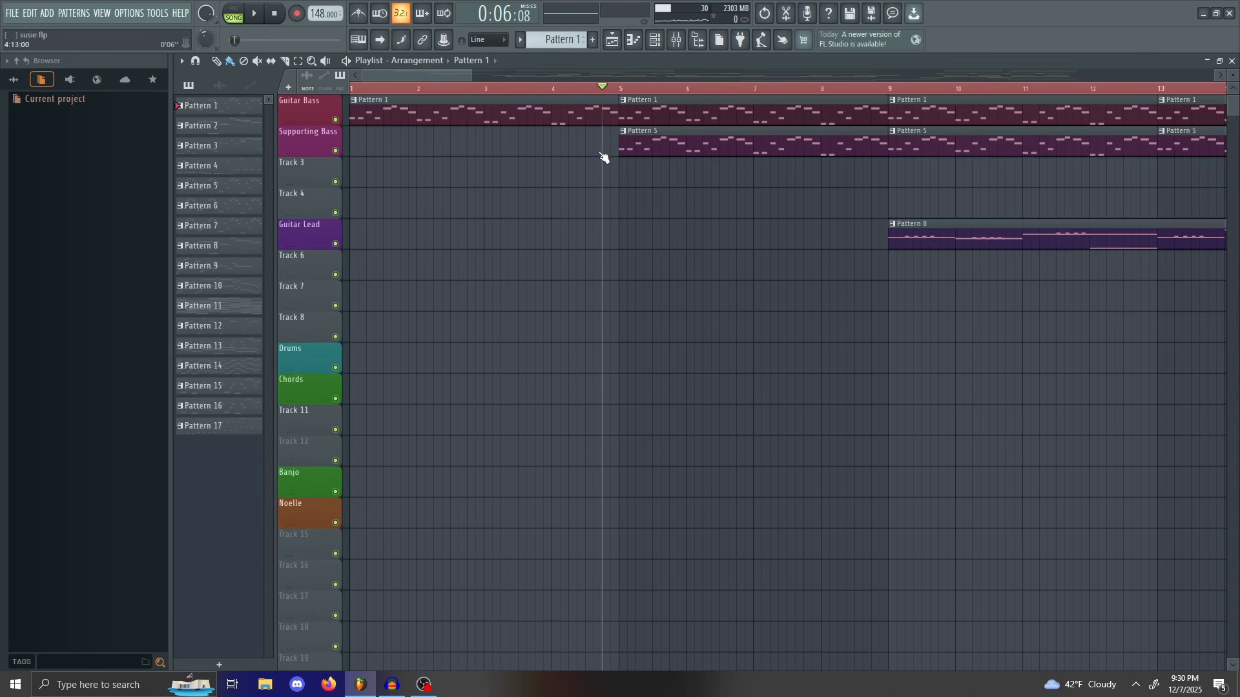
key("space")
Step: Scrub the song position to bar 5 and zoom in on the arrangement
left_click_drag(506, 177, 815, 169)
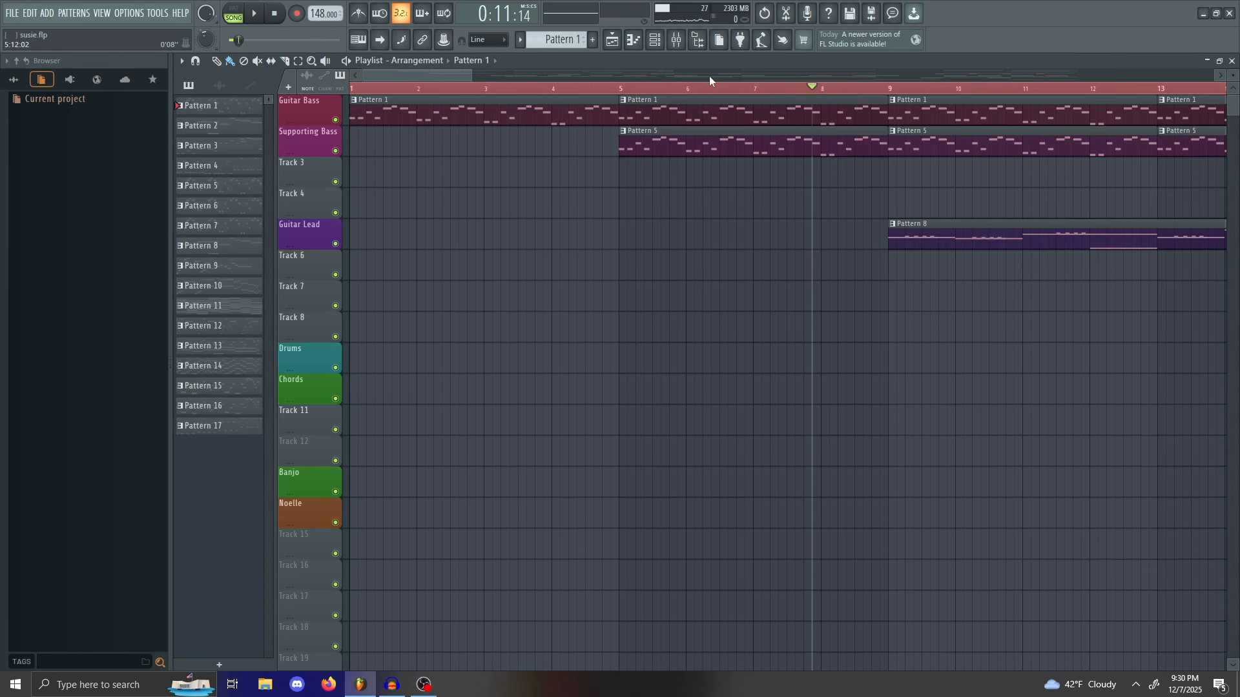
left_click_drag(407, 78, 618, 74)
left_click_drag(815, 123, 391, 171)
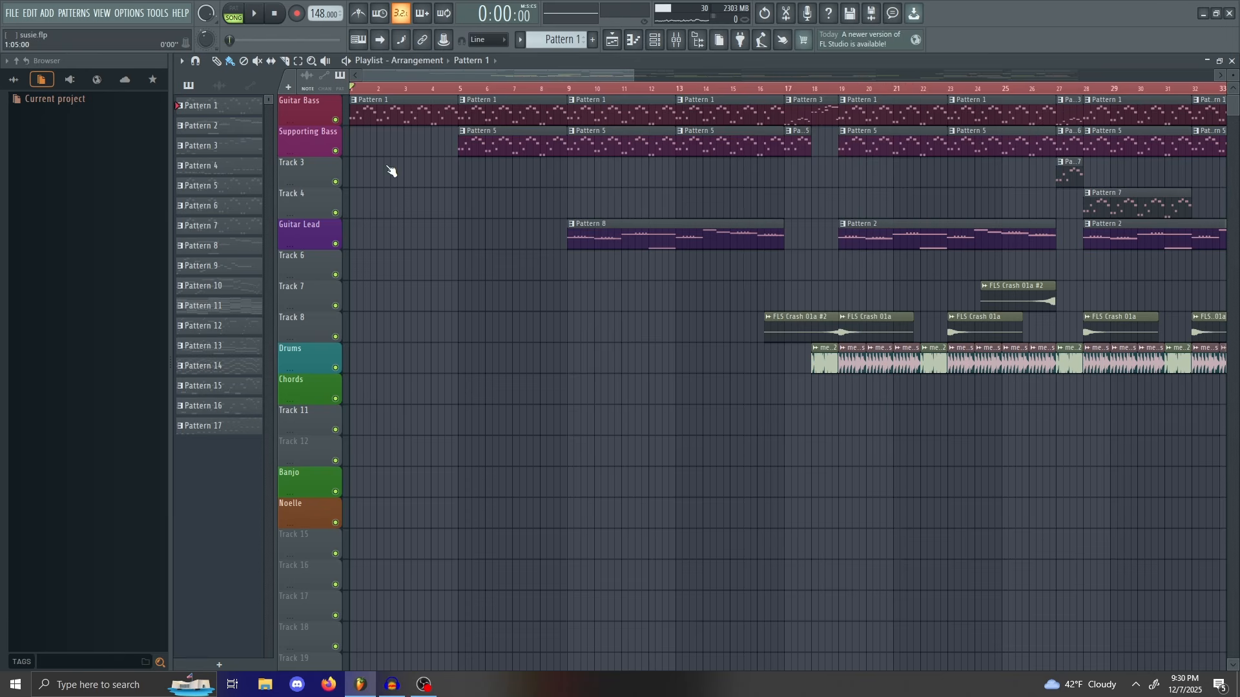
left_click_drag(512, 157, 460, 169)
left_click_drag(457, 114, 462, 86)
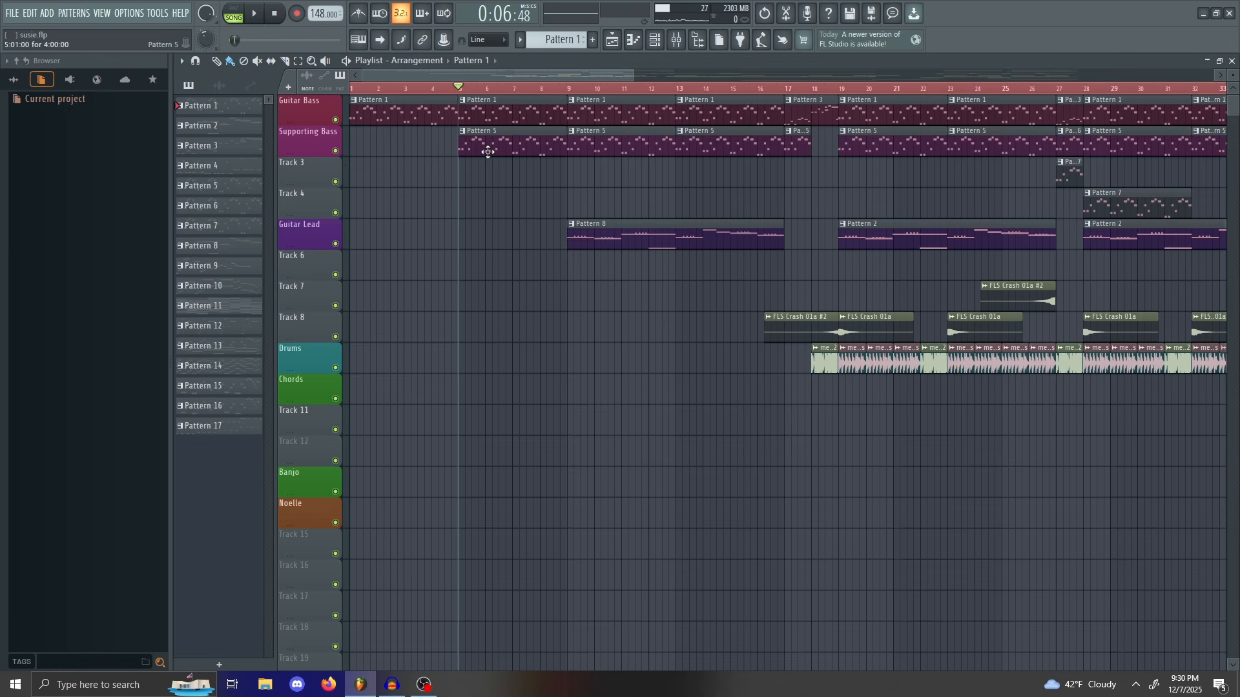
left_click_drag(635, 72, 495, 73)
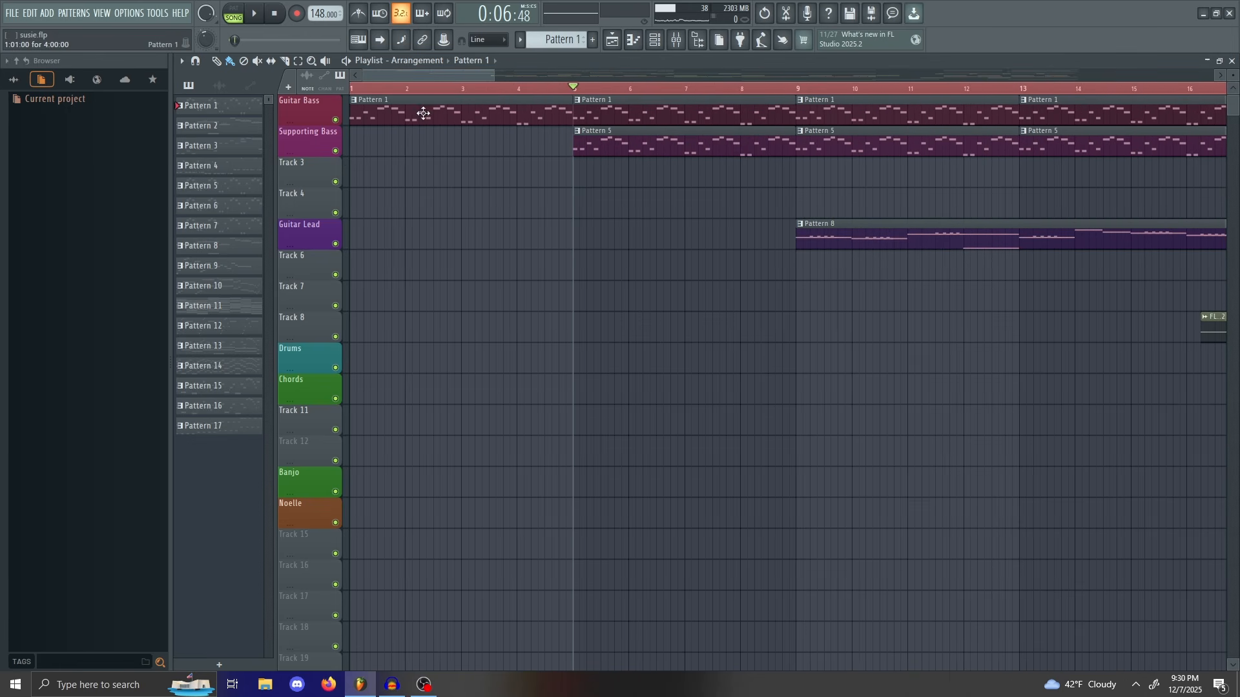
Step: Play Supporting Bass solo, then with Guitar Bass from bar 5, then solo Guitar Lead at bar 9
right_click(336, 150)
key("space")
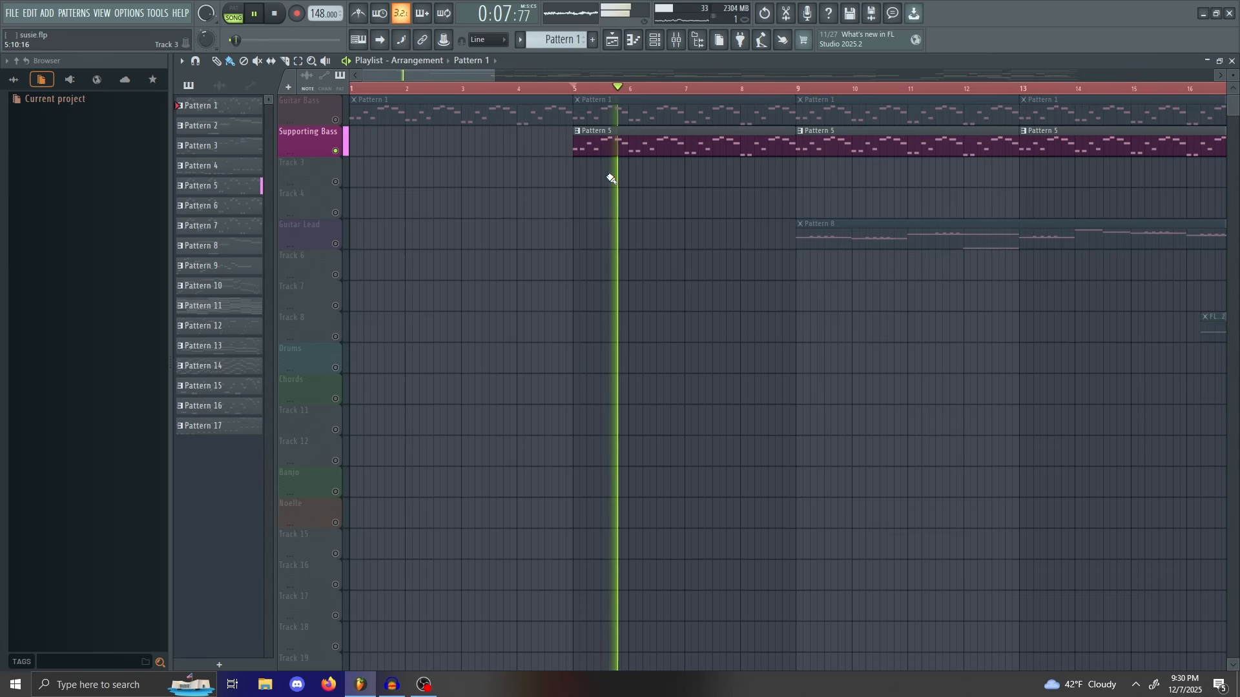
key("space")
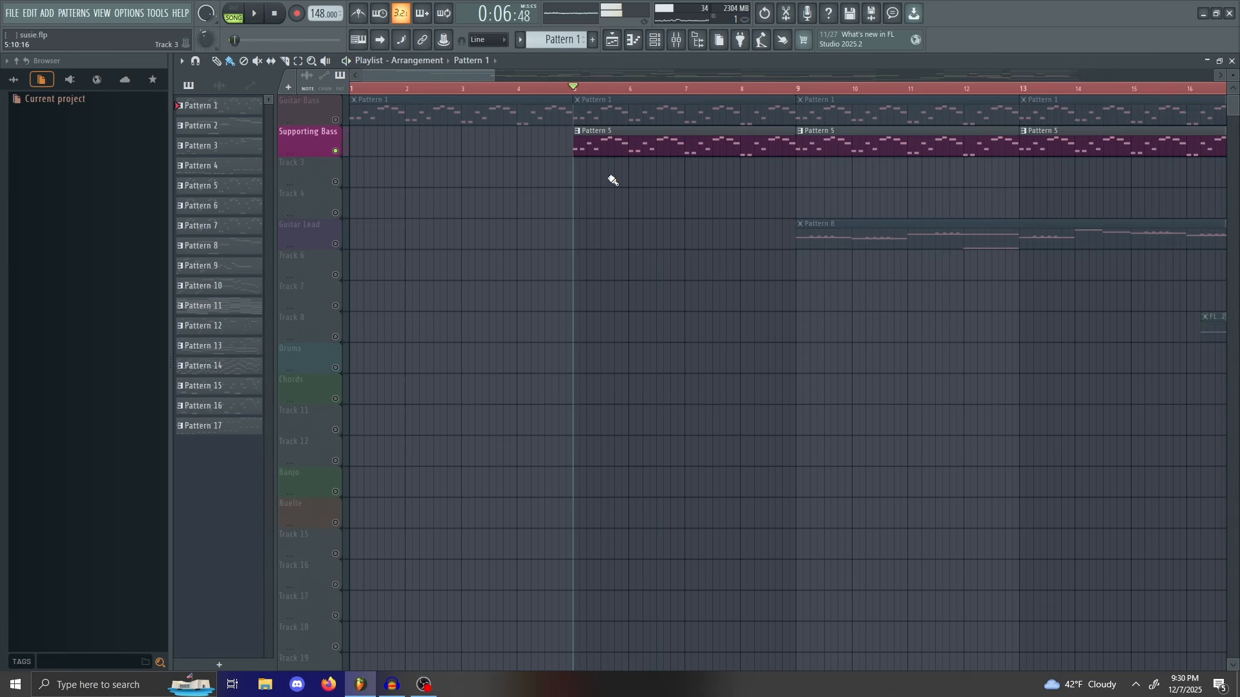
left_click(336, 120)
key("space")
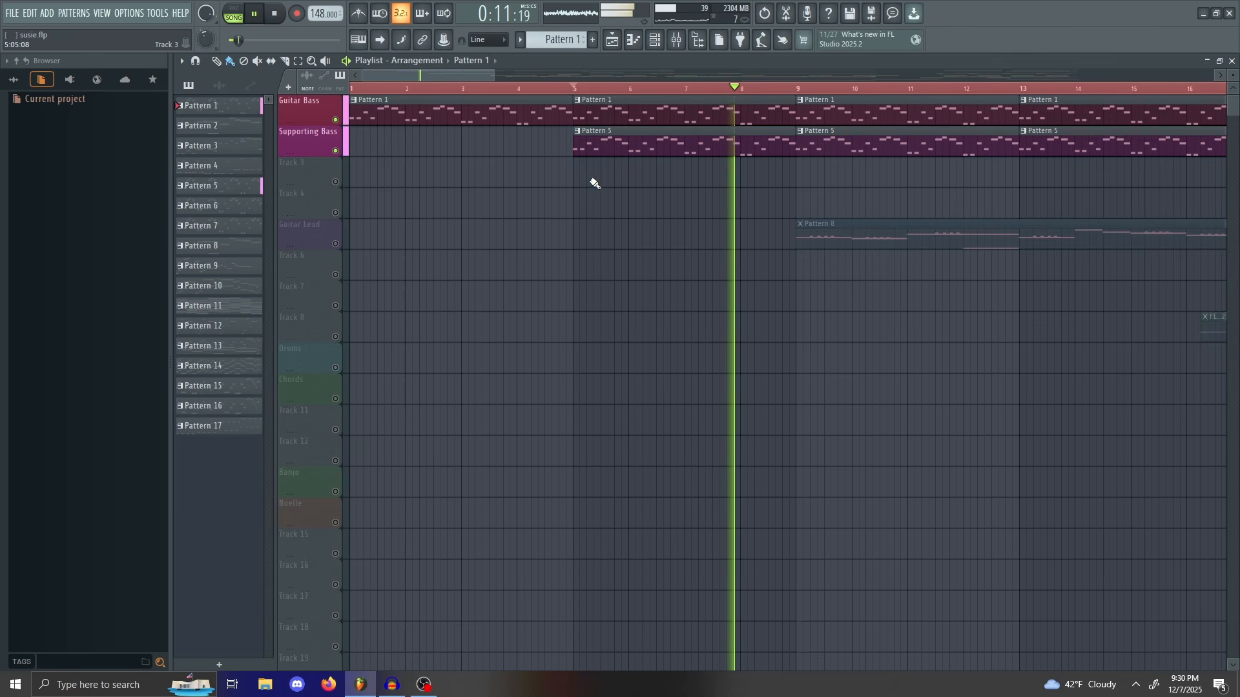
key("space")
left_click_drag(487, 74, 604, 169)
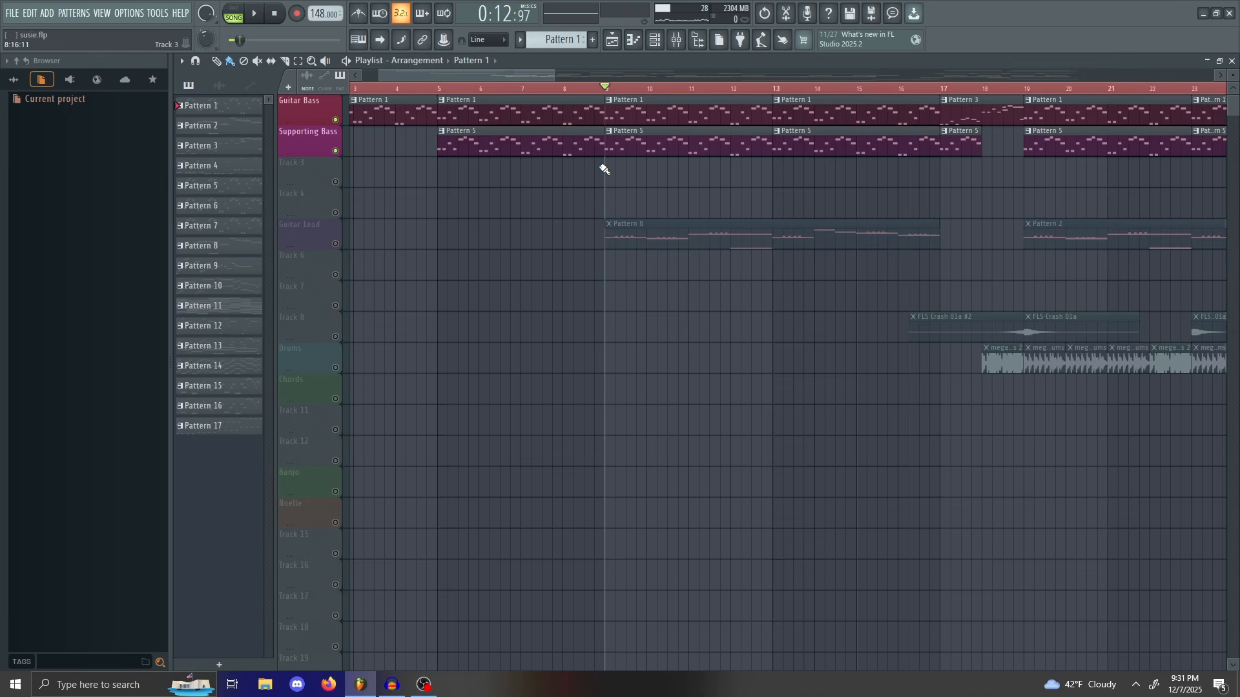
left_click(335, 243, "ctrl")
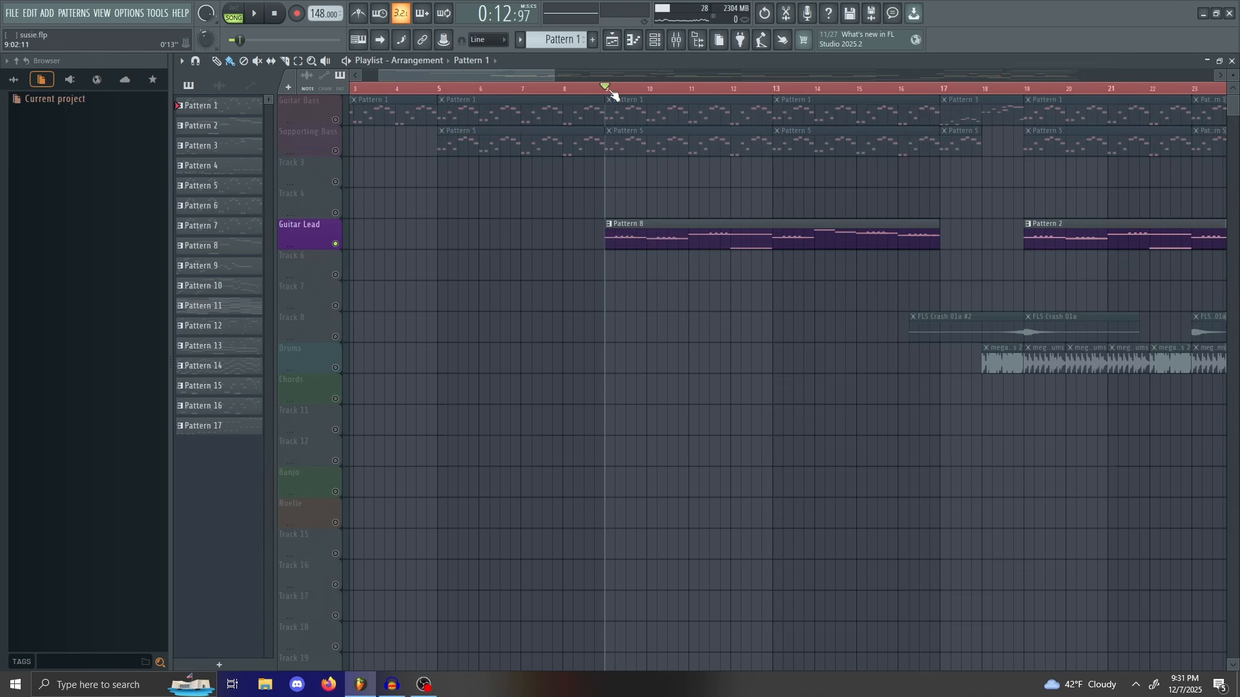
Step: Inspect Guitar Lead's Pattern 8 notes in the Piano roll, then play the song from bar 9
double_click(639, 220)
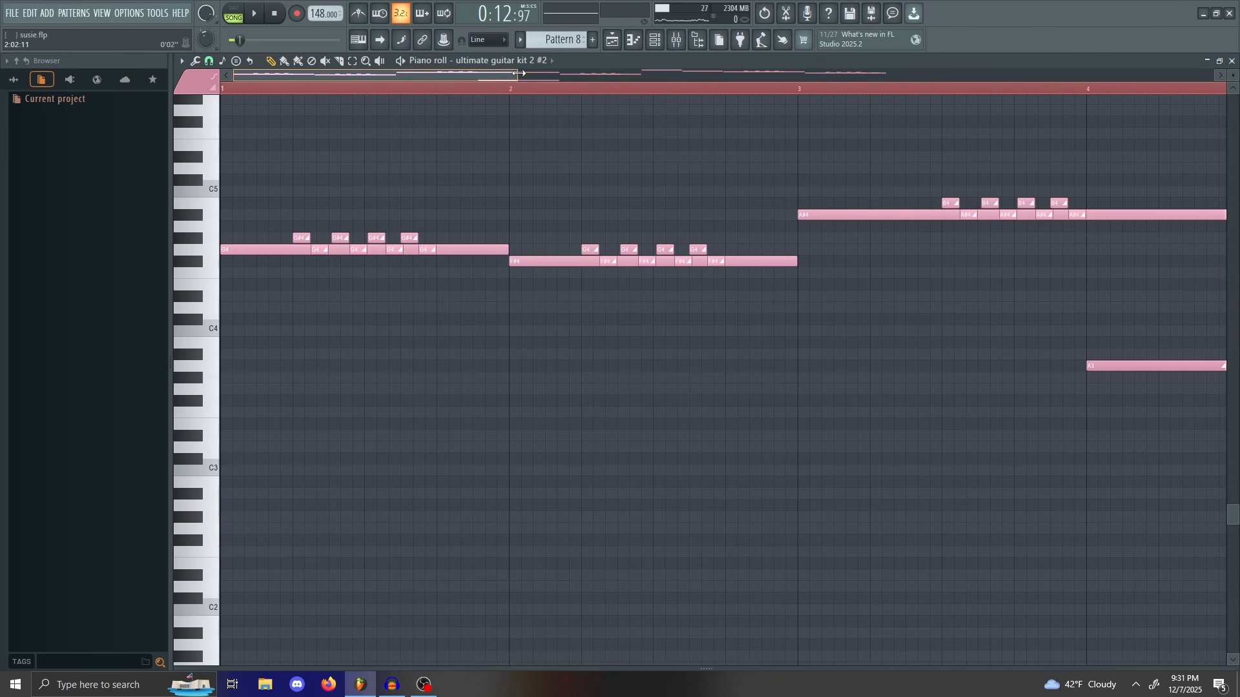
left_click_drag(519, 73, 555, 71)
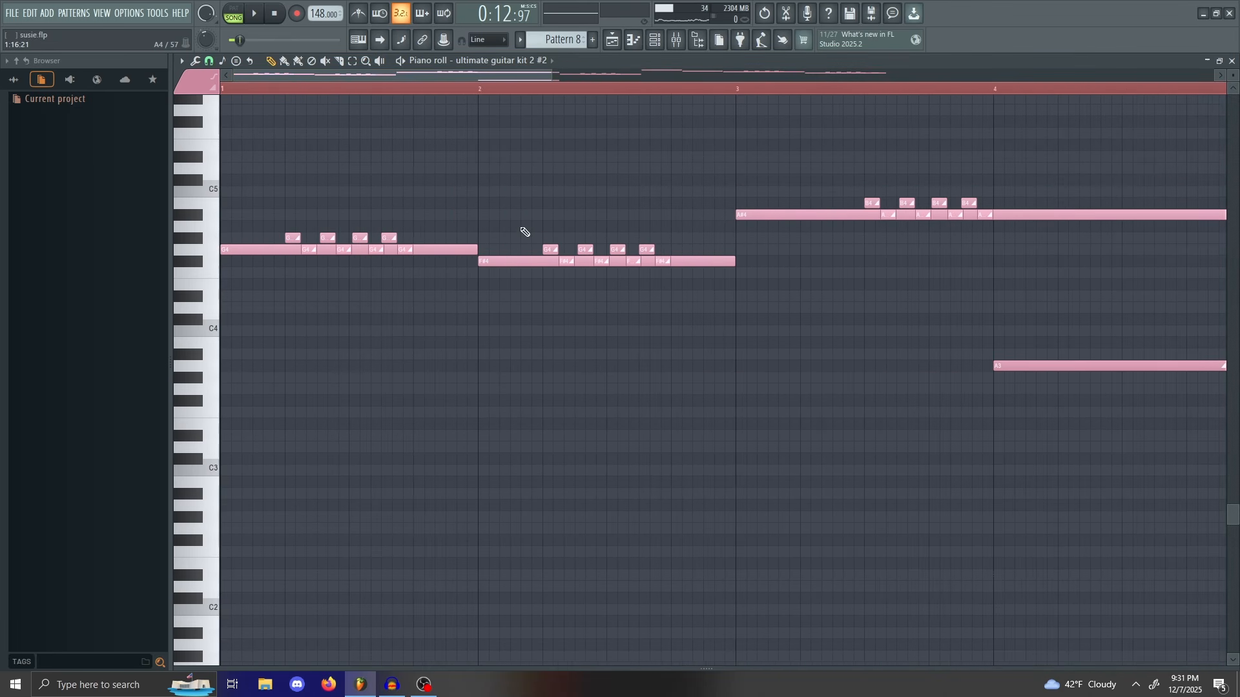
left_click(1232, 60)
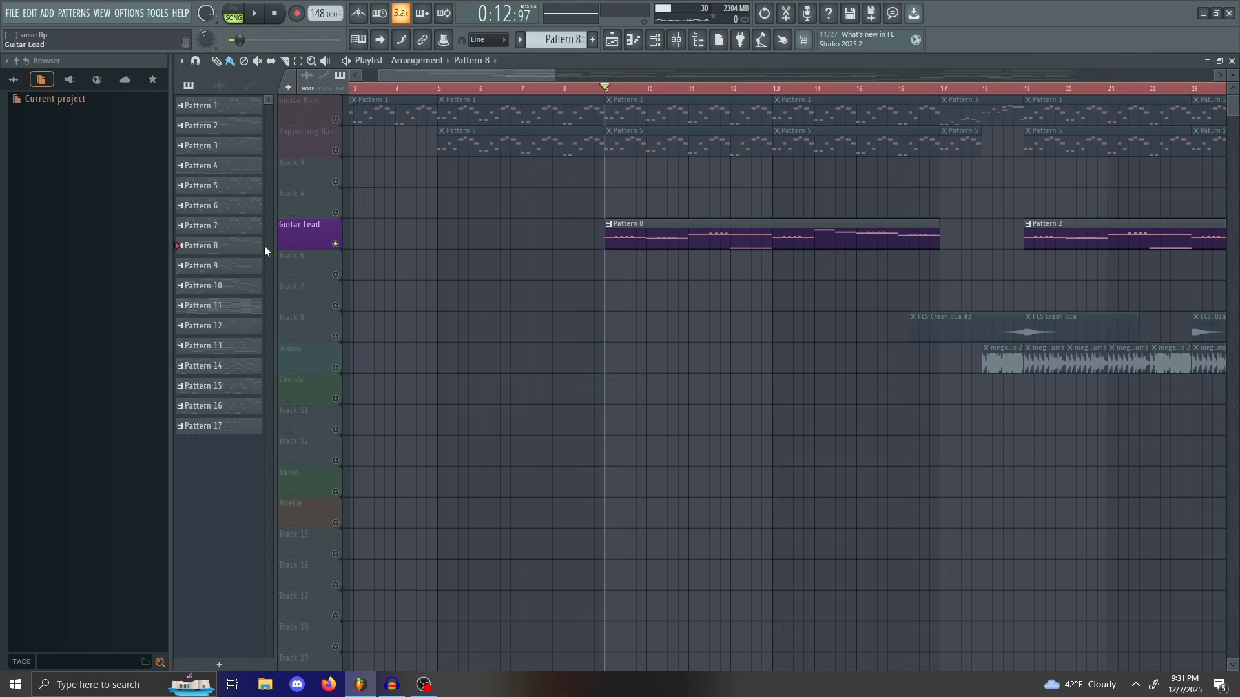
double_click(718, 237)
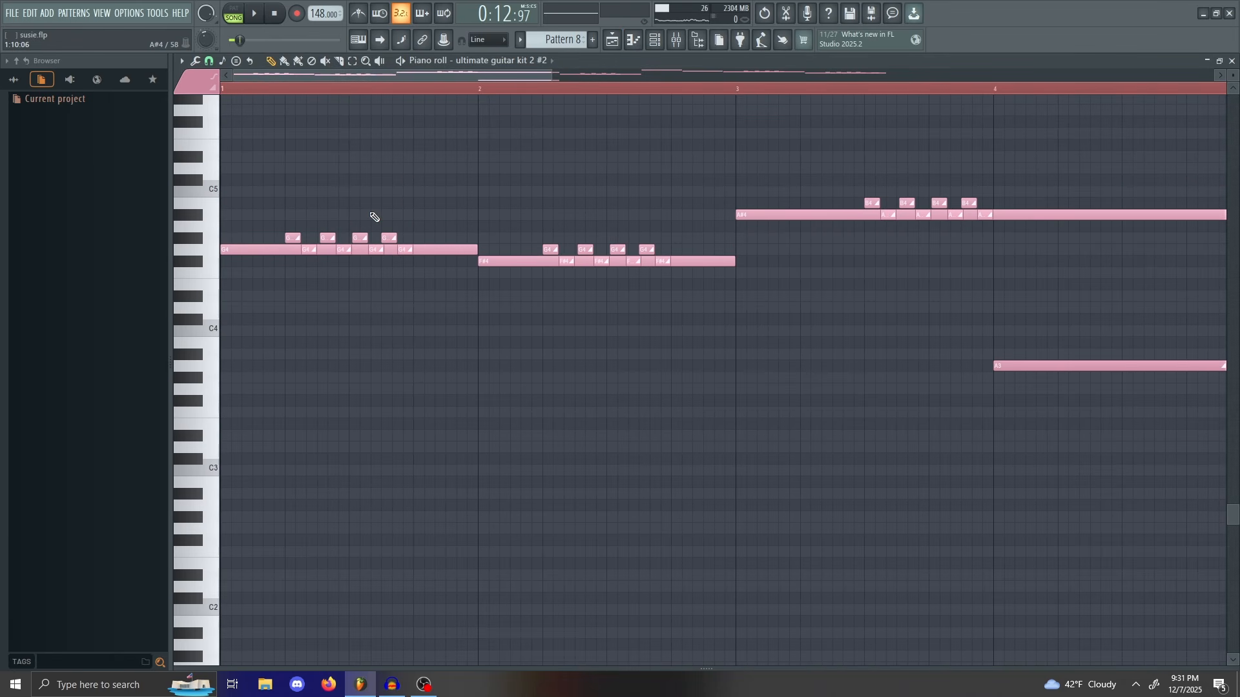
left_click_drag(555, 81, 481, 97)
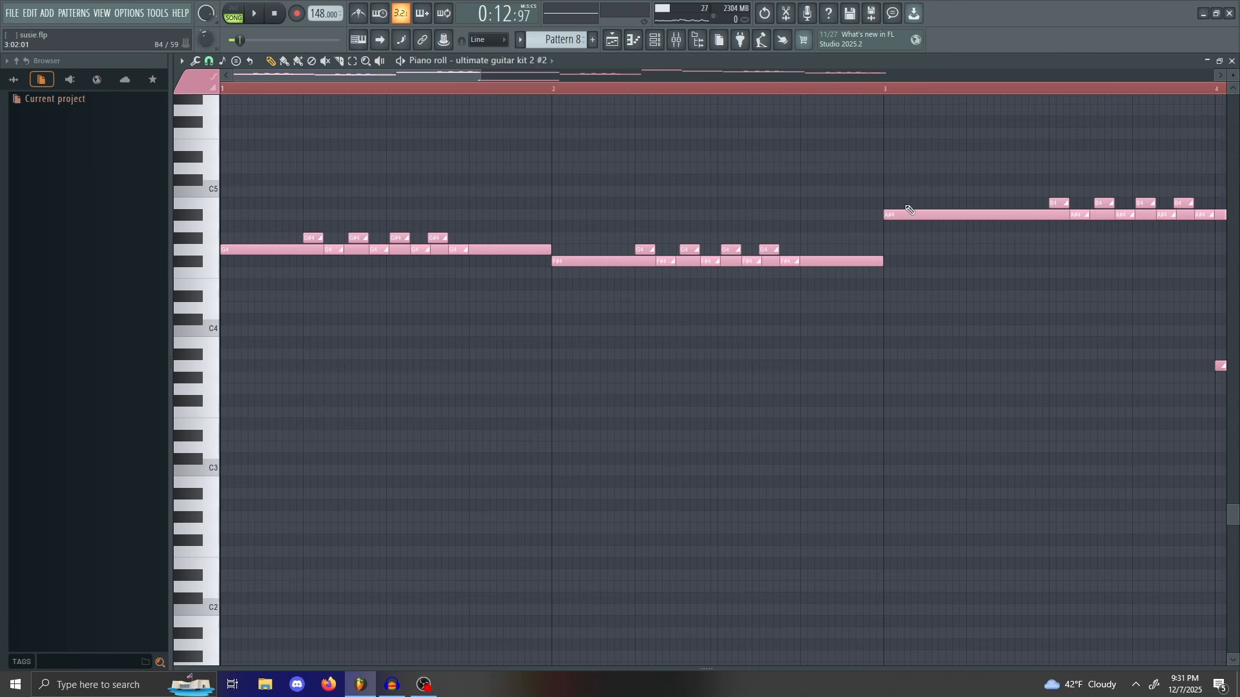
left_click(1232, 63)
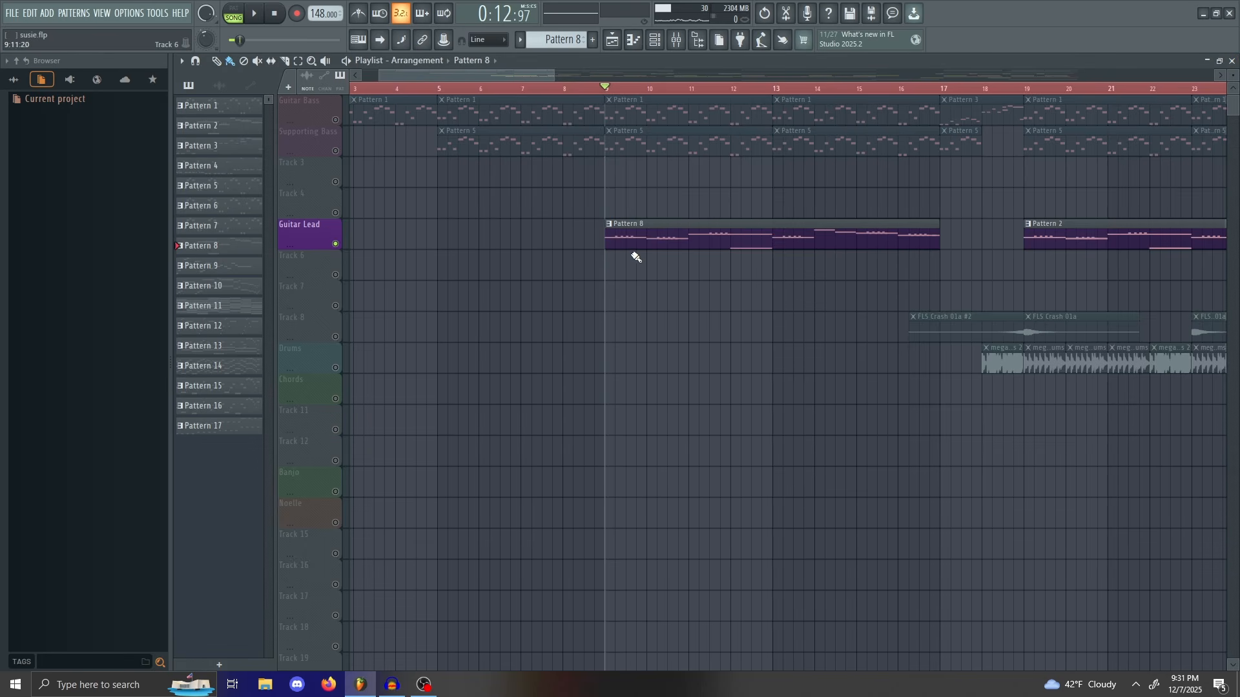
key("space")
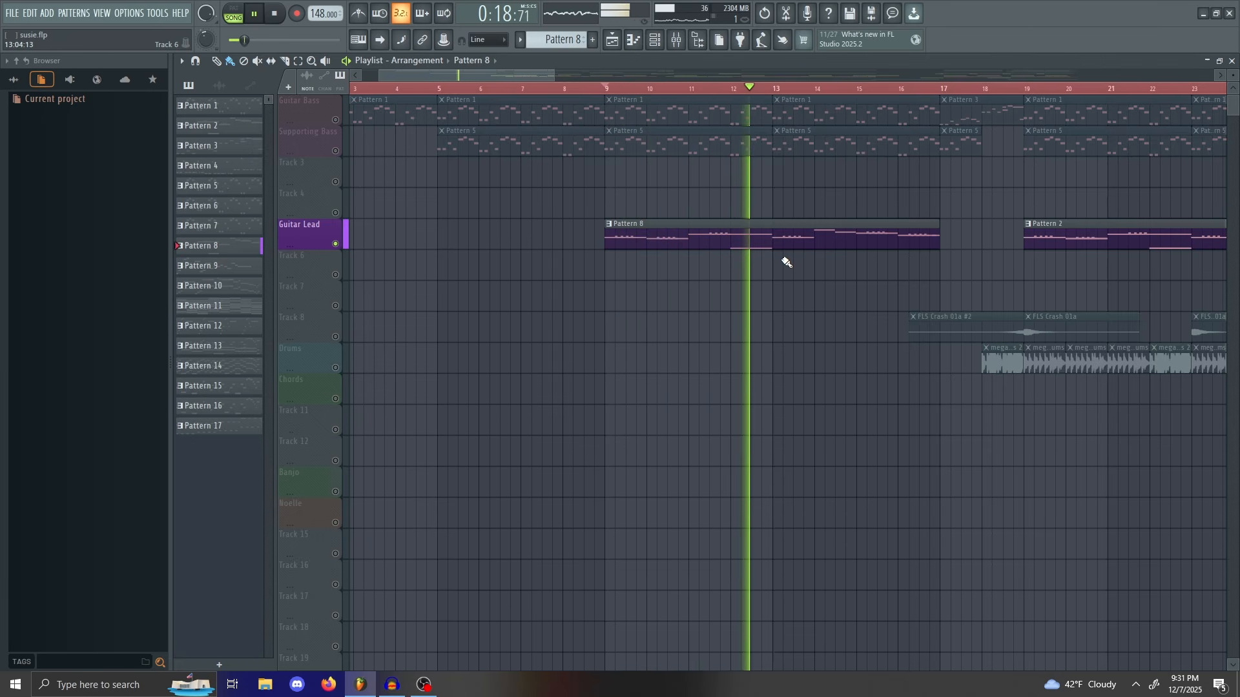
key("space")
Step: Review Pattern 8's notes across more bars, then solo the Guitar Bass track near bar 18
key("F7")
left_click_drag(527, 76, 406, 75)
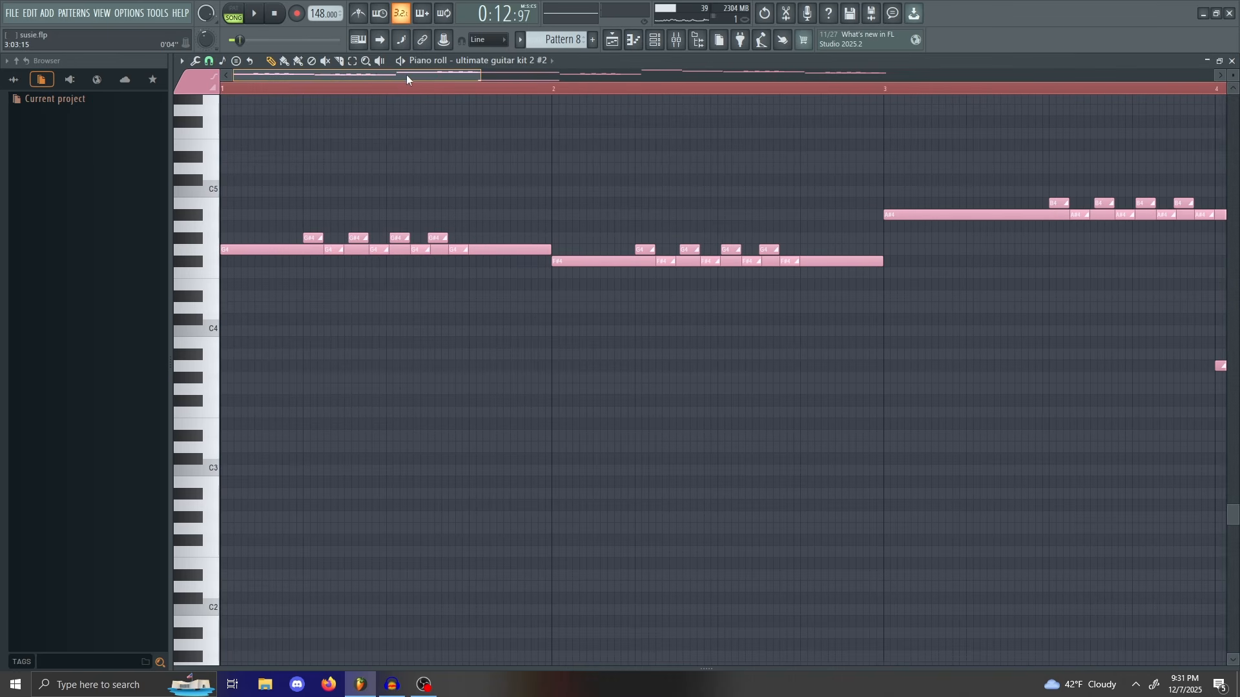
left_click_drag(485, 75, 639, 75)
key("F7")
left_click_drag(425, 88, 786, 127)
right_click(335, 119)
Step: Turn off the Guitar Bass solo and play the full arrangement from bar 17
key("space")
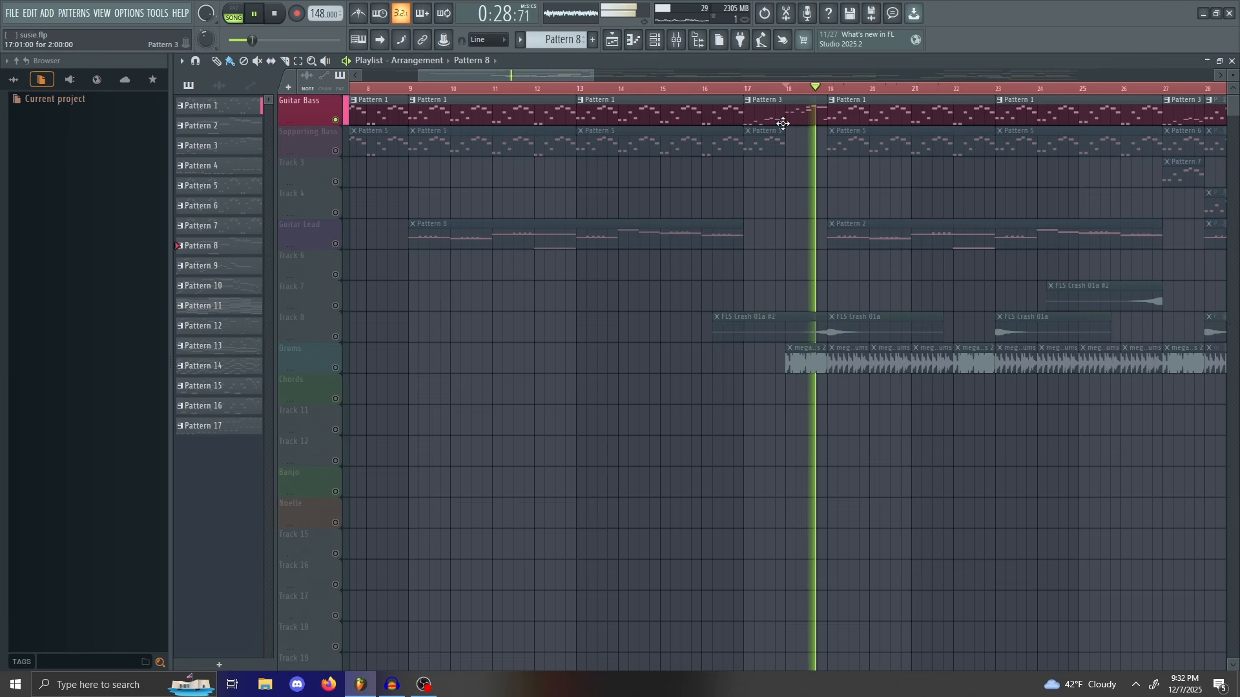
key("space")
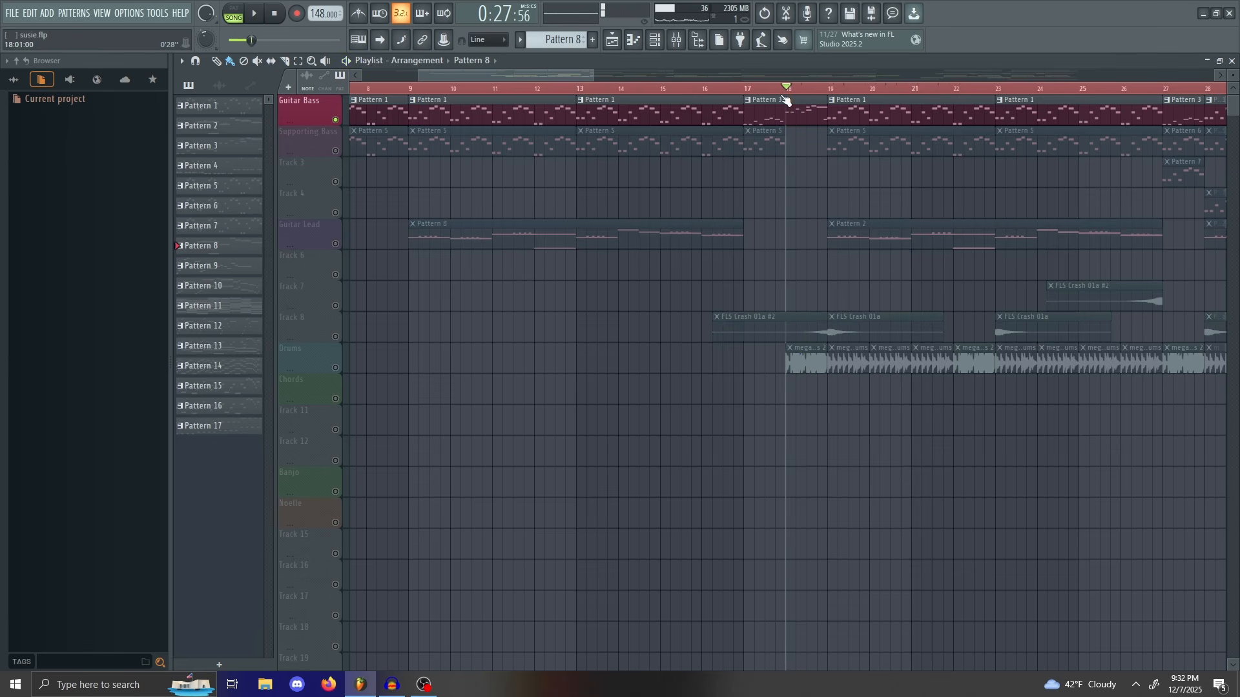
left_click_drag(785, 97, 749, 96)
right_click(335, 120)
key("space")
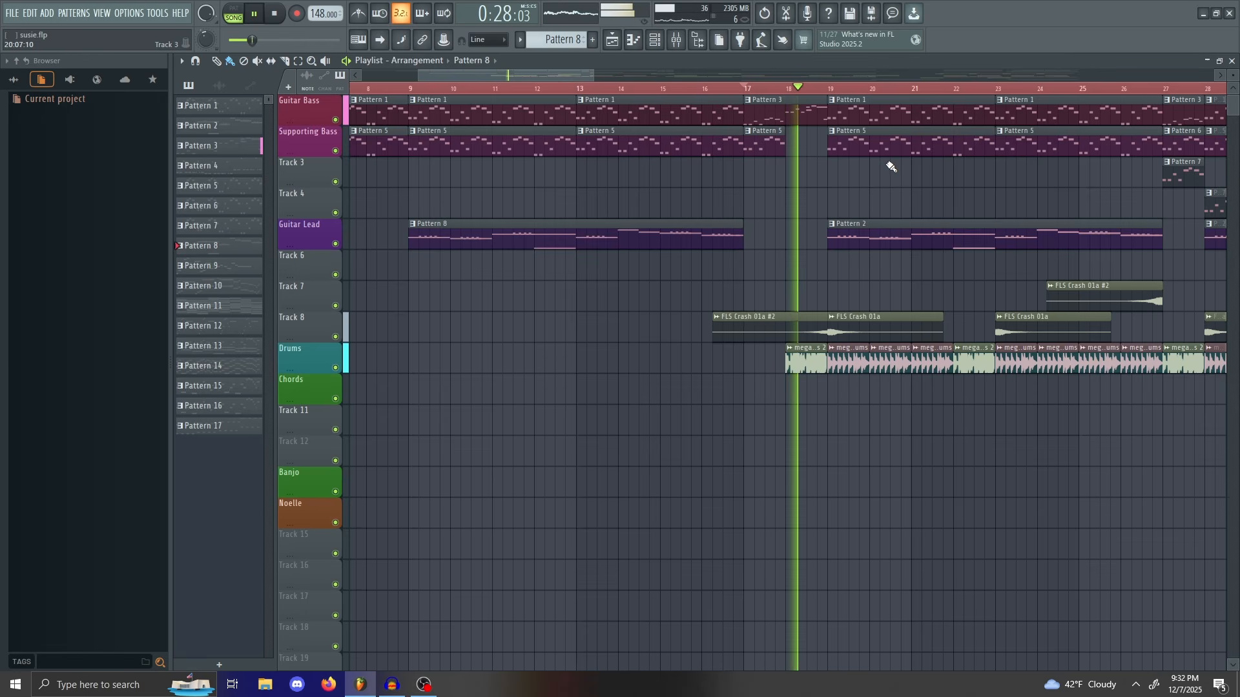
key("space")
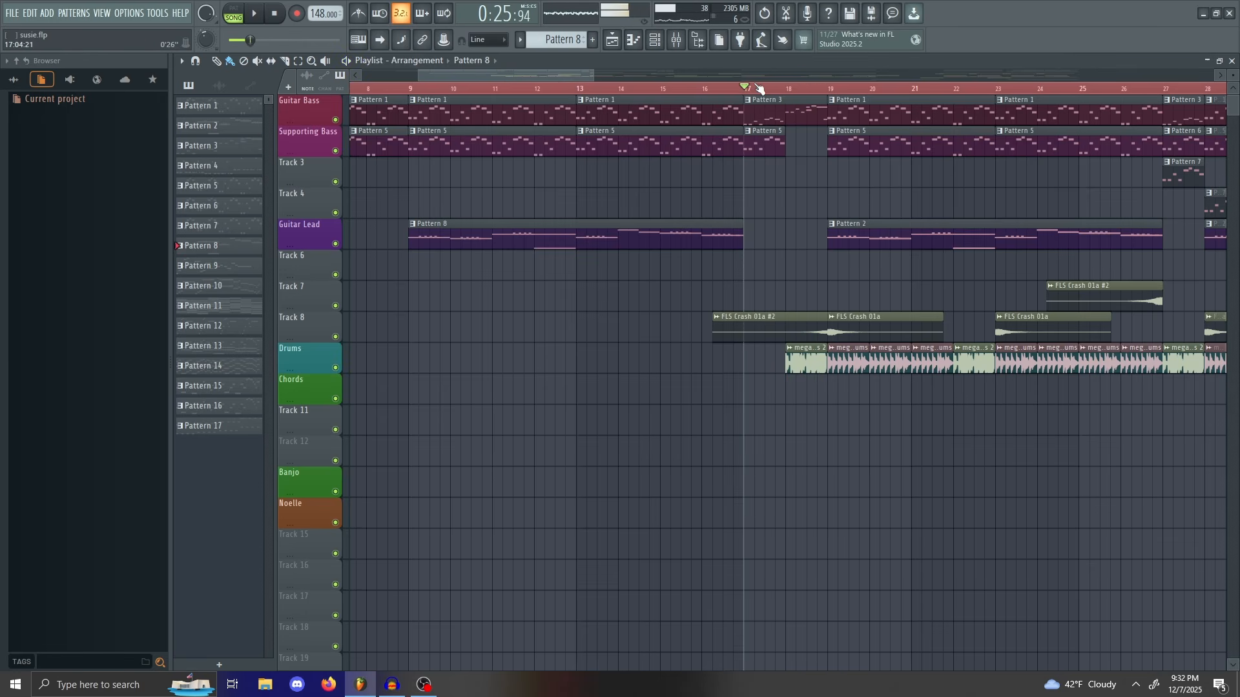
Step: Set the song position to bar 18 and zoom in on bars 17–25
left_click_drag(562, 77, 592, 73)
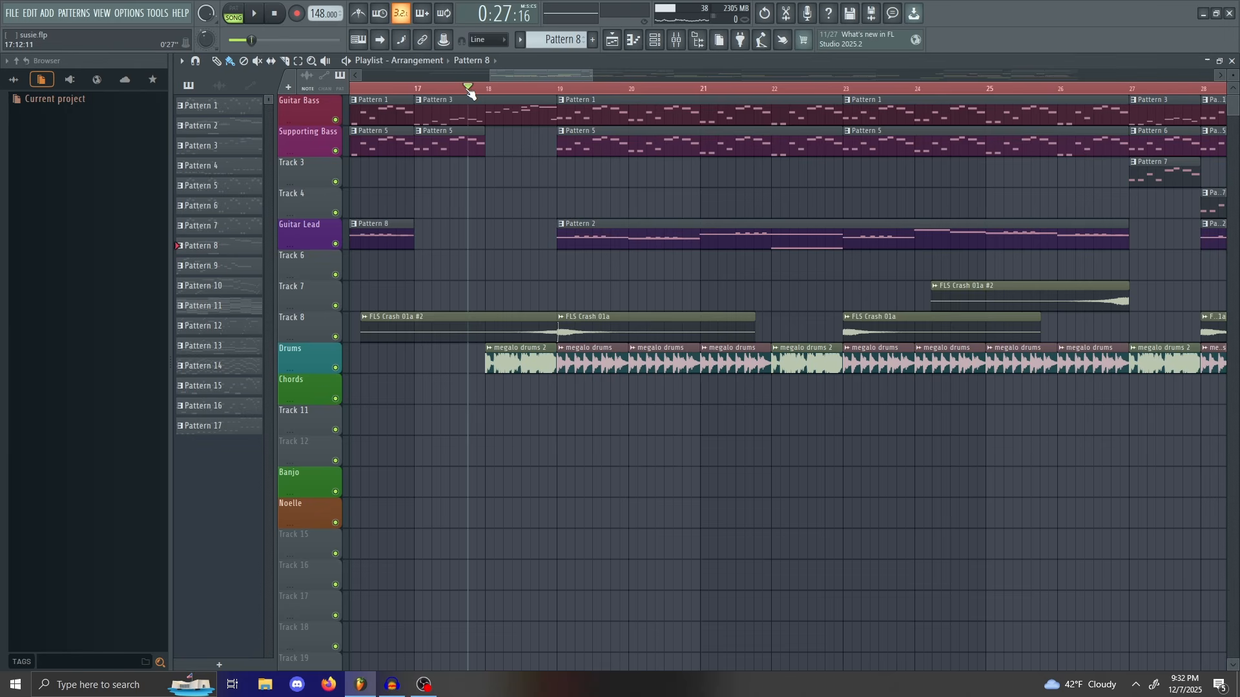
left_click_drag(468, 91, 526, 110)
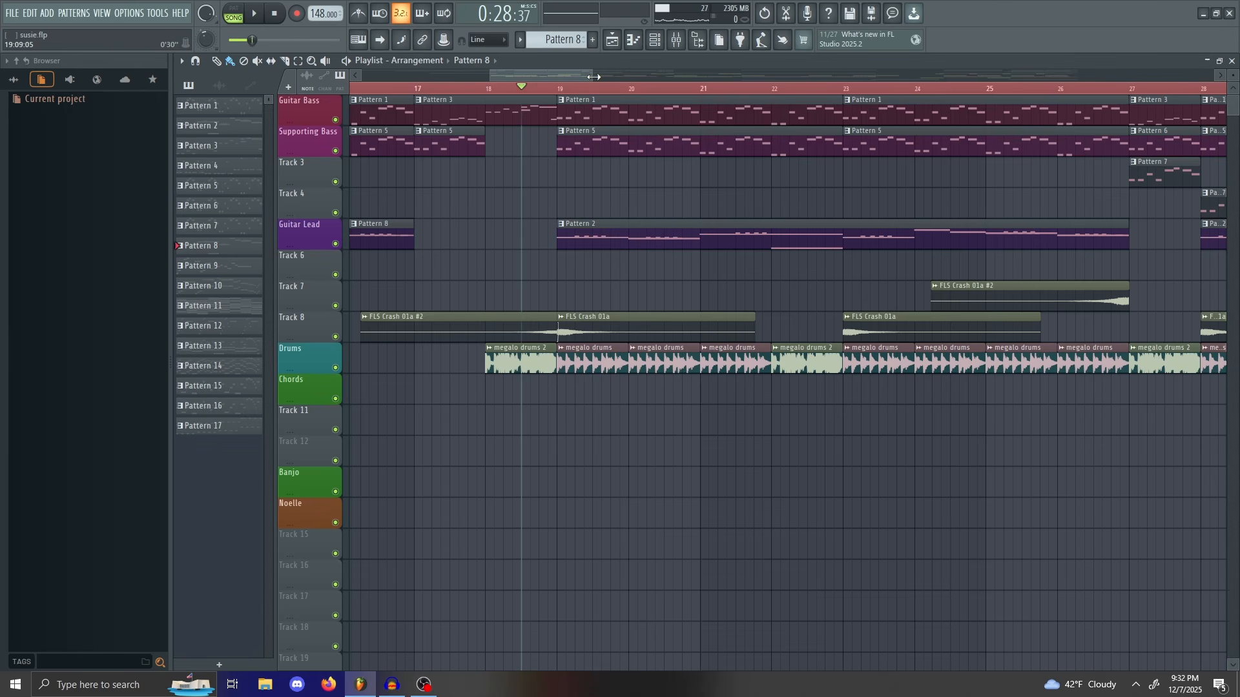
left_click_drag(593, 77, 555, 77)
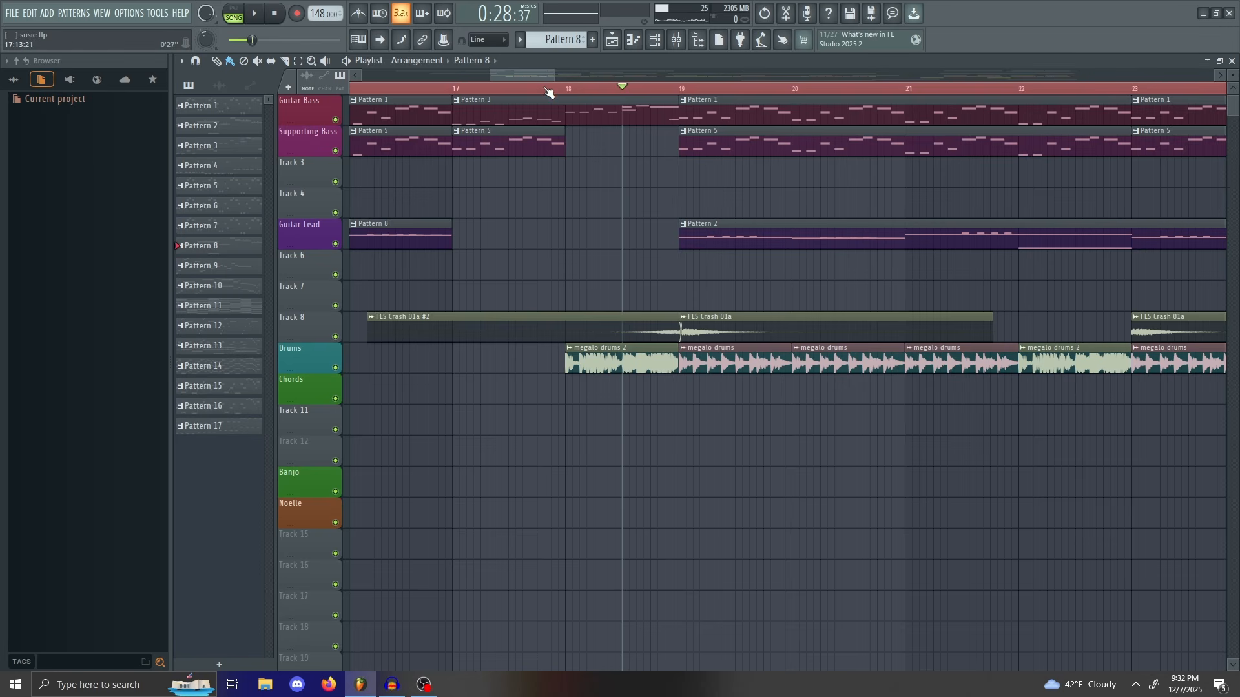
left_click_drag(555, 74, 538, 92)
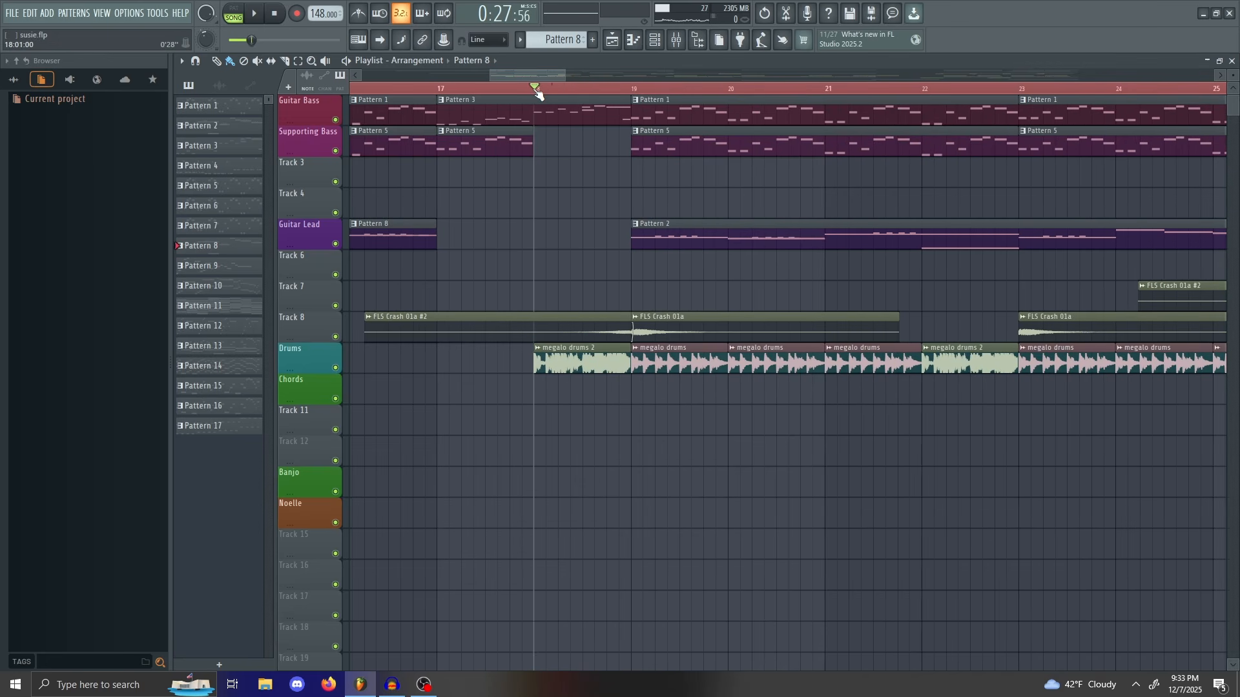
Step: Solo the Drums track and play it from bar 18
right_click(337, 370)
key("space")
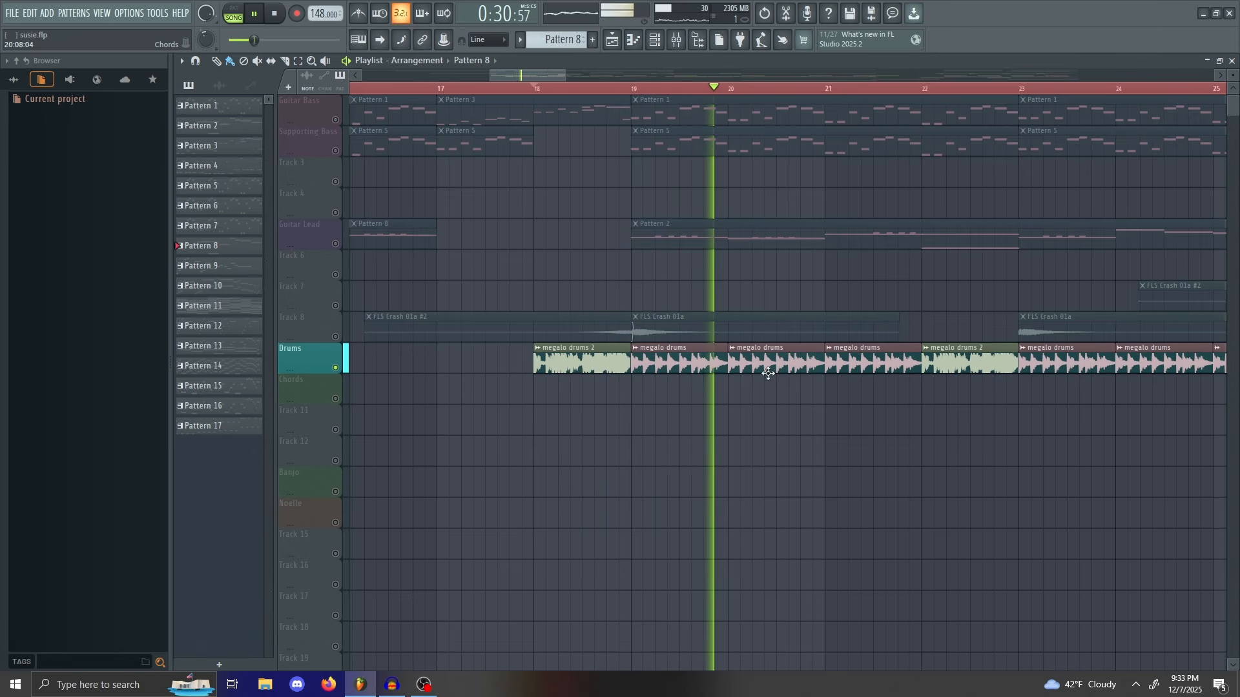
key("space")
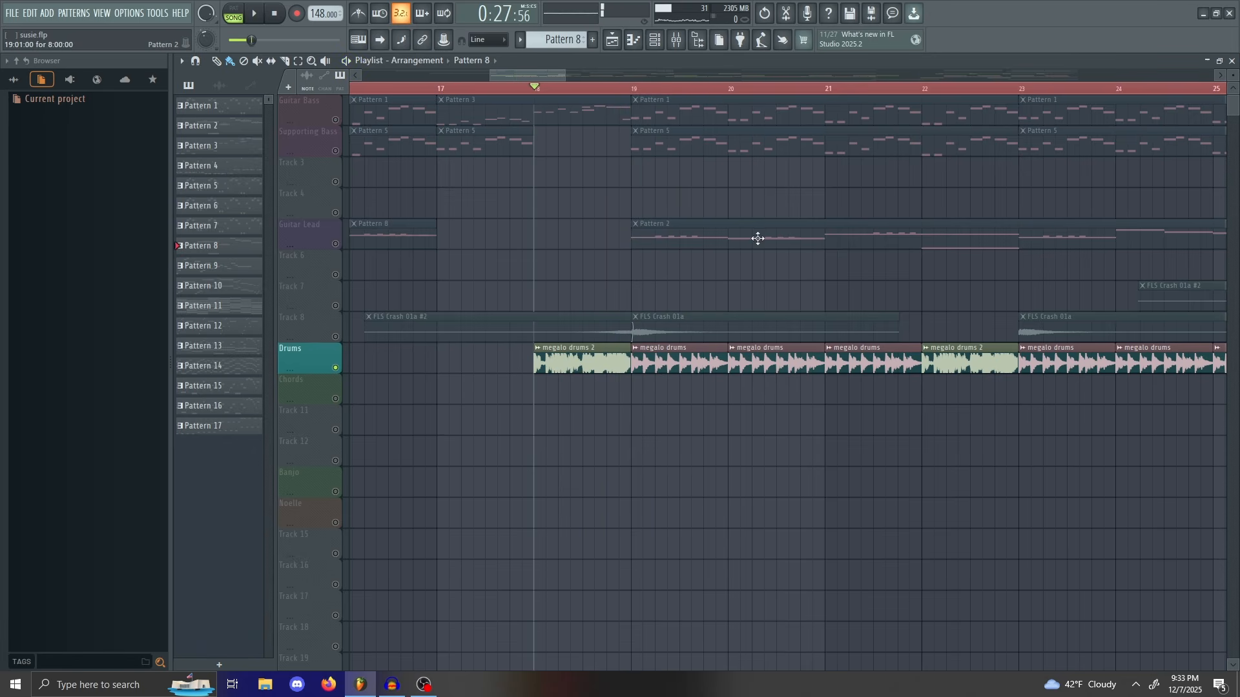
mouse_move(568, 73)
left_mouse_down()
mouse_move(698, 73)
mouse_move(579, 74)
left_mouse_up()
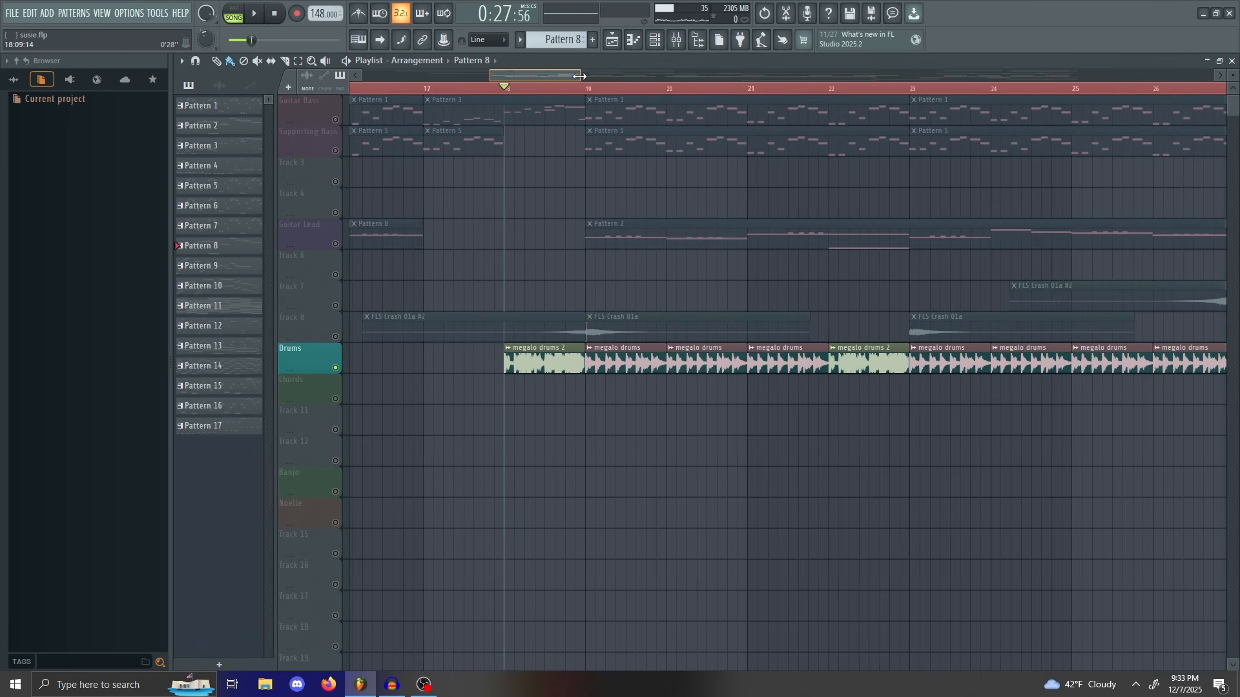
Step: Unsolo Drums so every track plays, then preview the song from bar 22
right_click(330, 368)
left_click(313, 359)
right_click(336, 368)
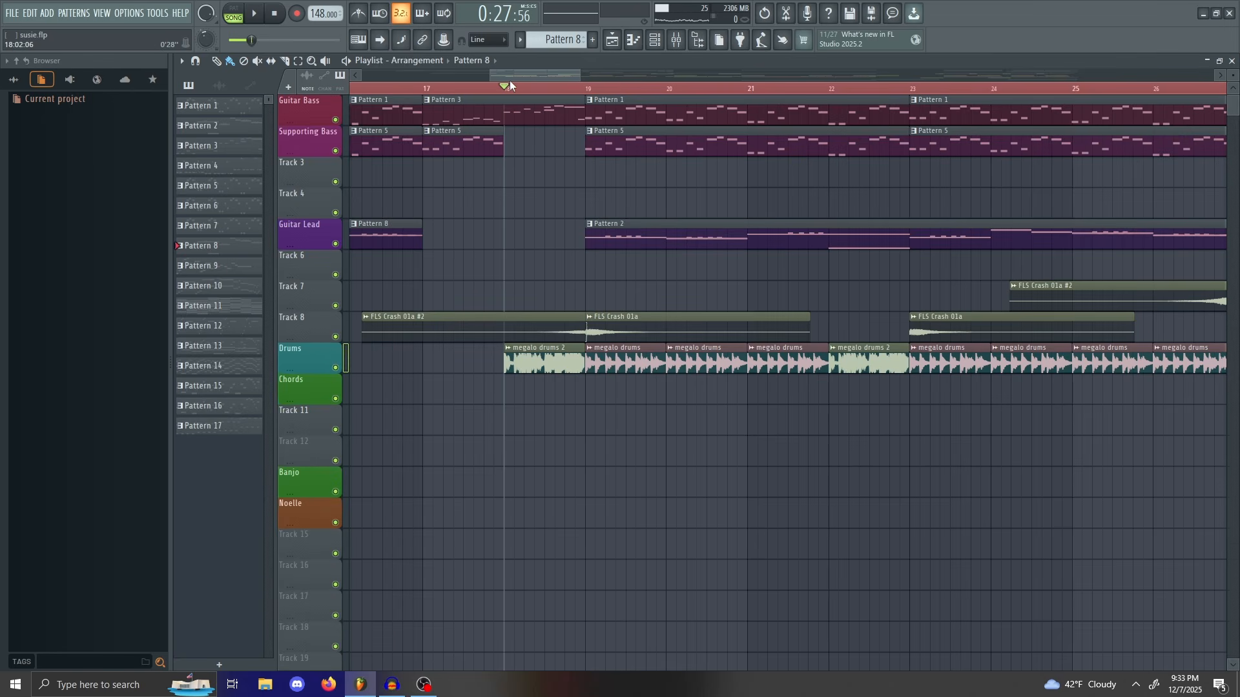
mouse_move(510, 84)
left_mouse_down()
mouse_move(642, 118)
mouse_move(519, 185)
left_mouse_up()
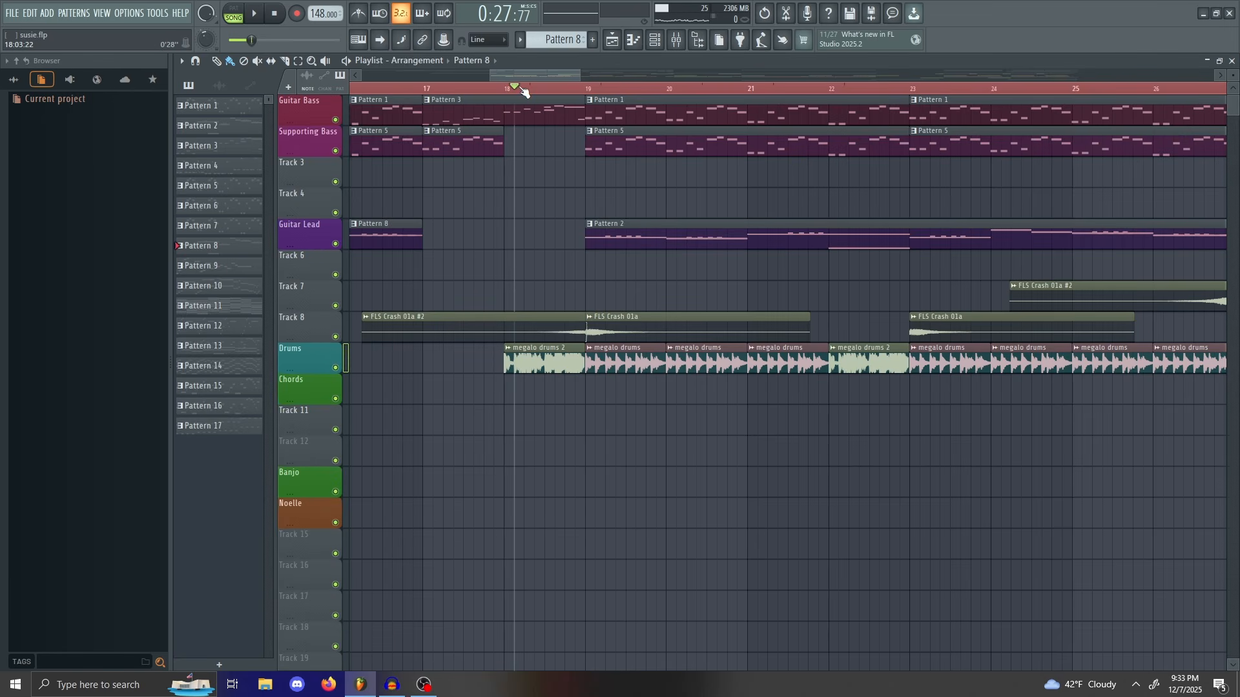
mouse_move(524, 91)
left_mouse_down()
mouse_move(512, 91)
mouse_move(888, 157)
mouse_move(831, 151)
left_mouse_up()
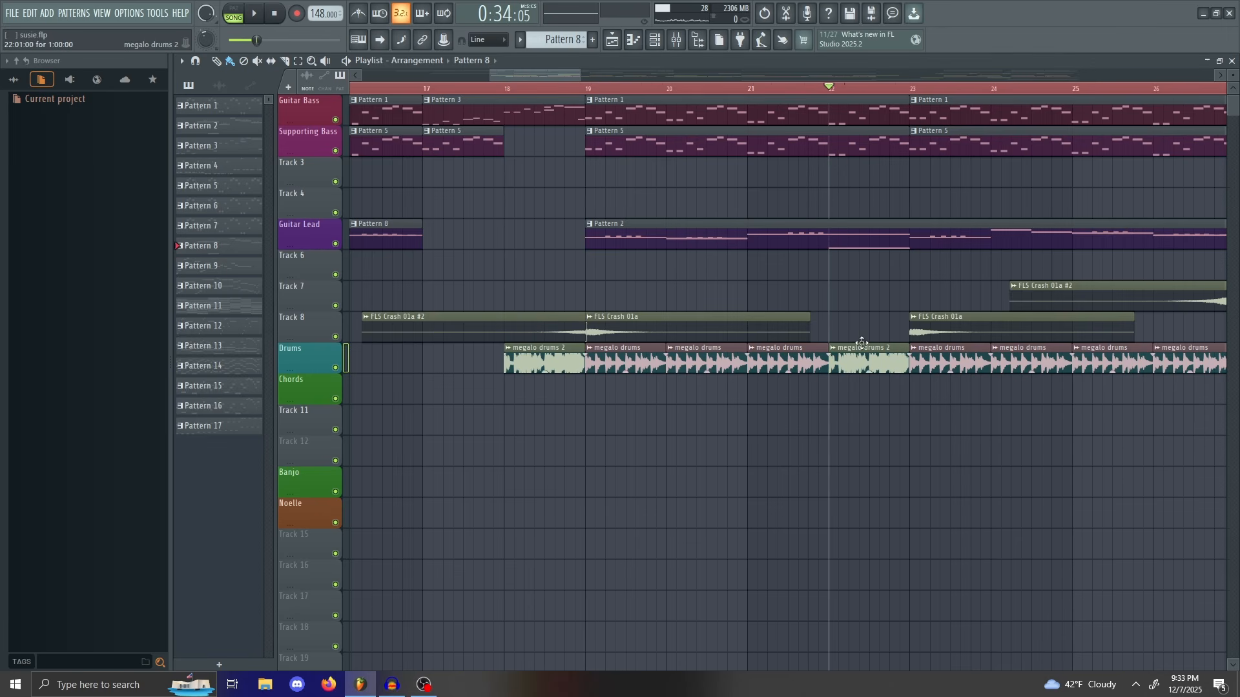
key("space")
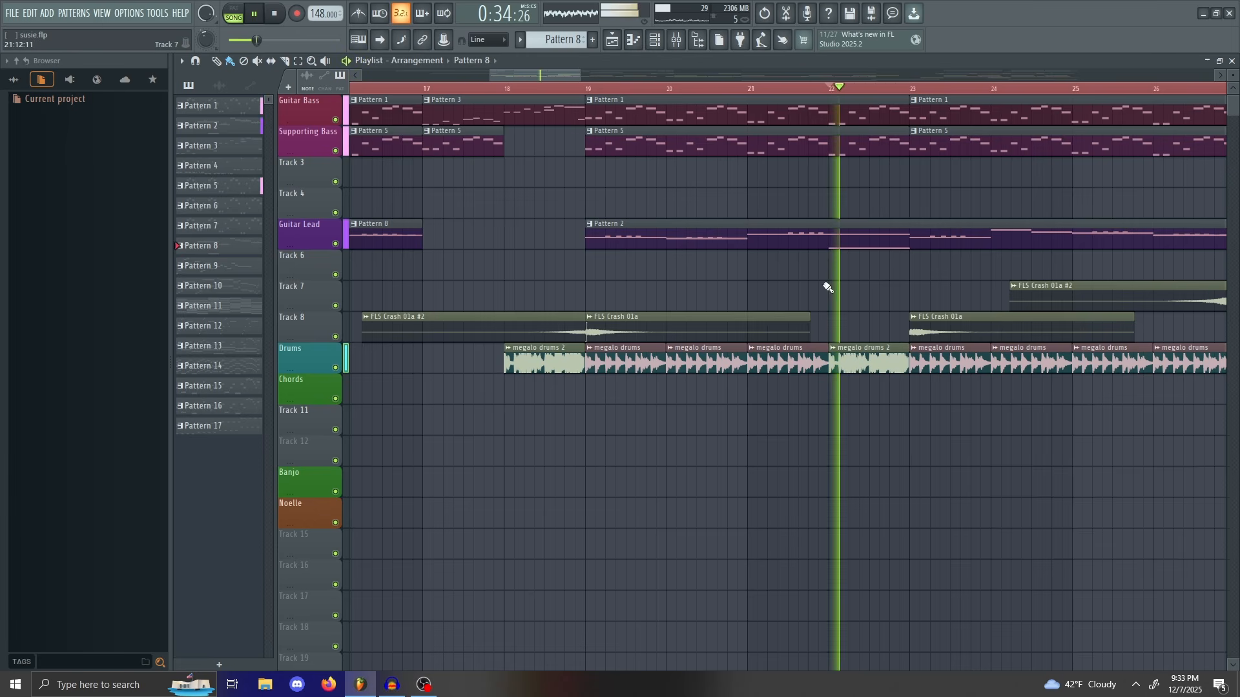
key("space")
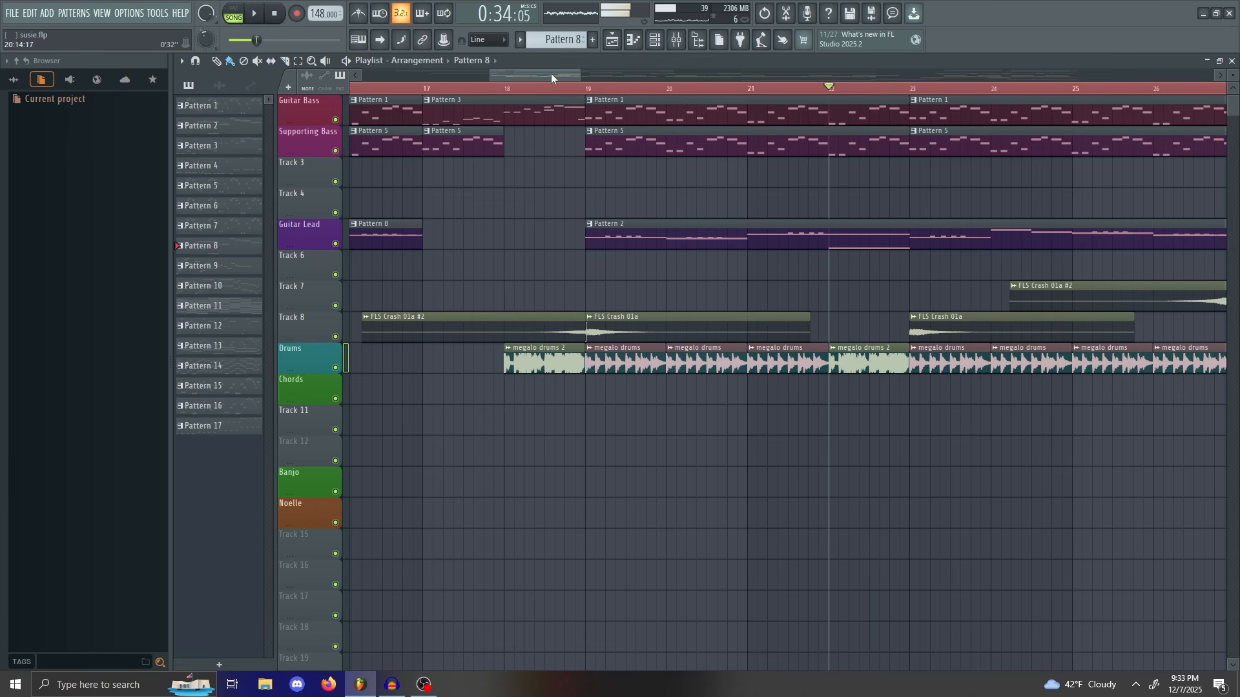
left_click_drag(551, 73, 621, 66)
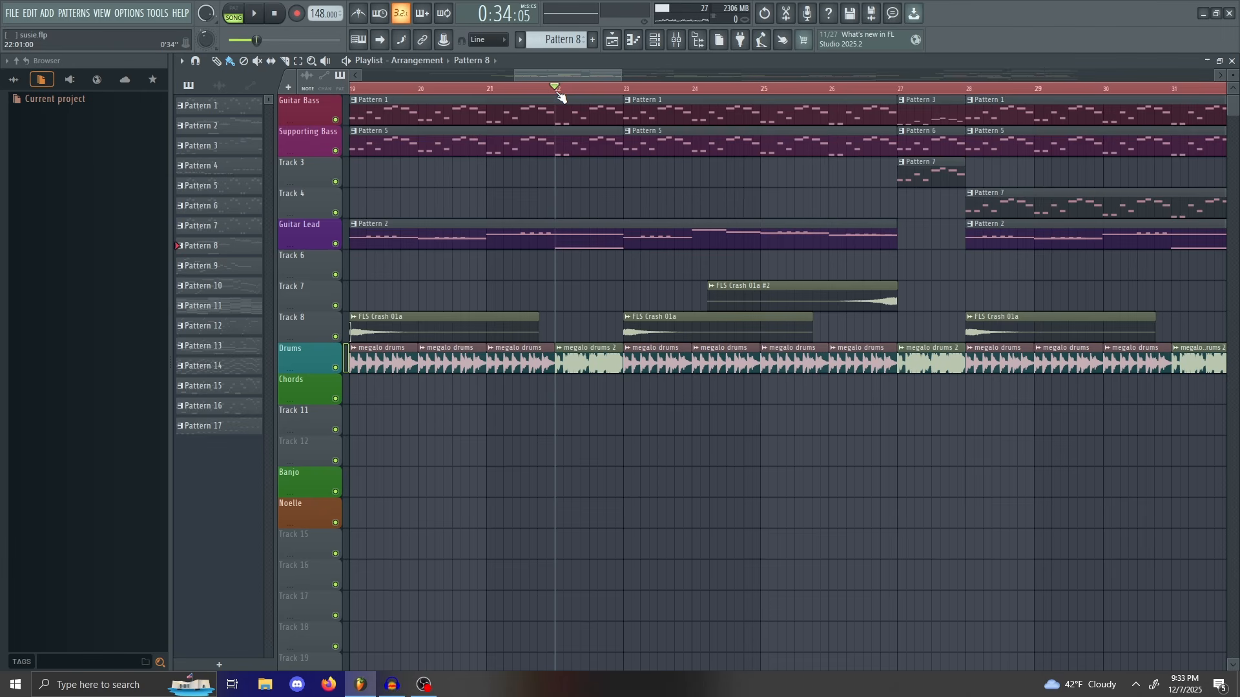
Step: Scrub the song position through bars 23 to 34 while adjusting the playlist zoom
left_click_drag(559, 94, 560, 182)
left_click_drag(620, 73, 594, 72)
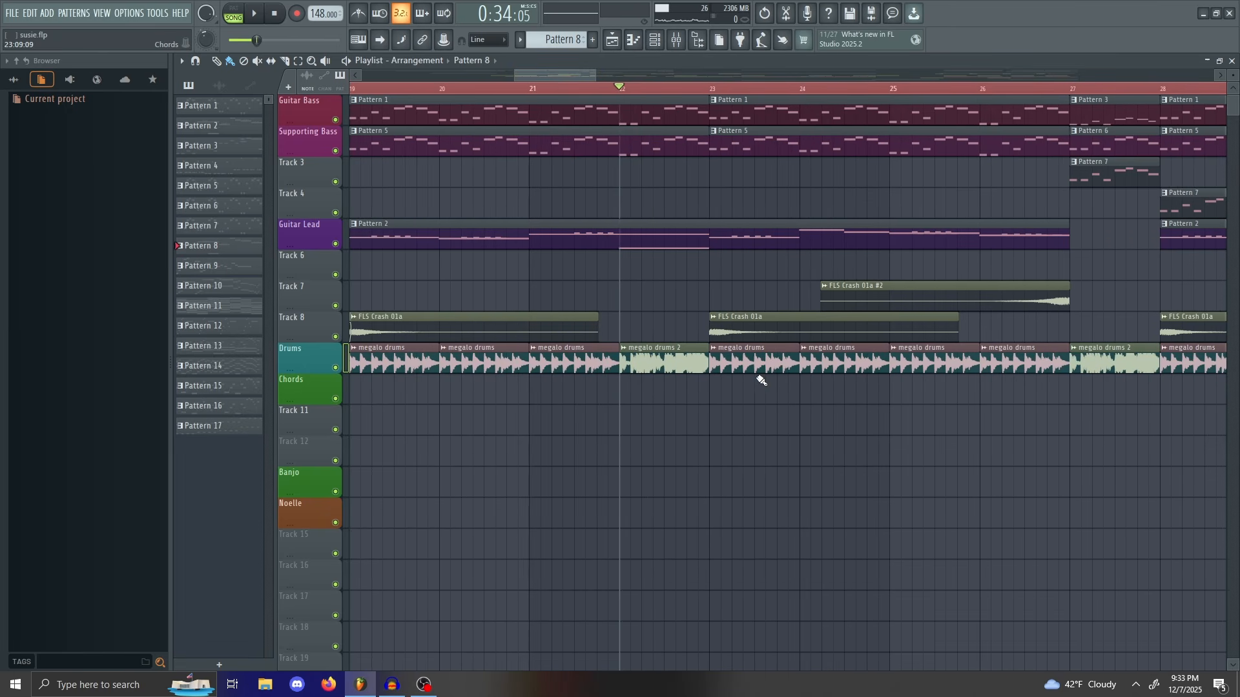
mouse_move(595, 74)
left_mouse_down()
mouse_move(628, 78)
mouse_move(612, 99)
mouse_move(589, 98)
left_mouse_up()
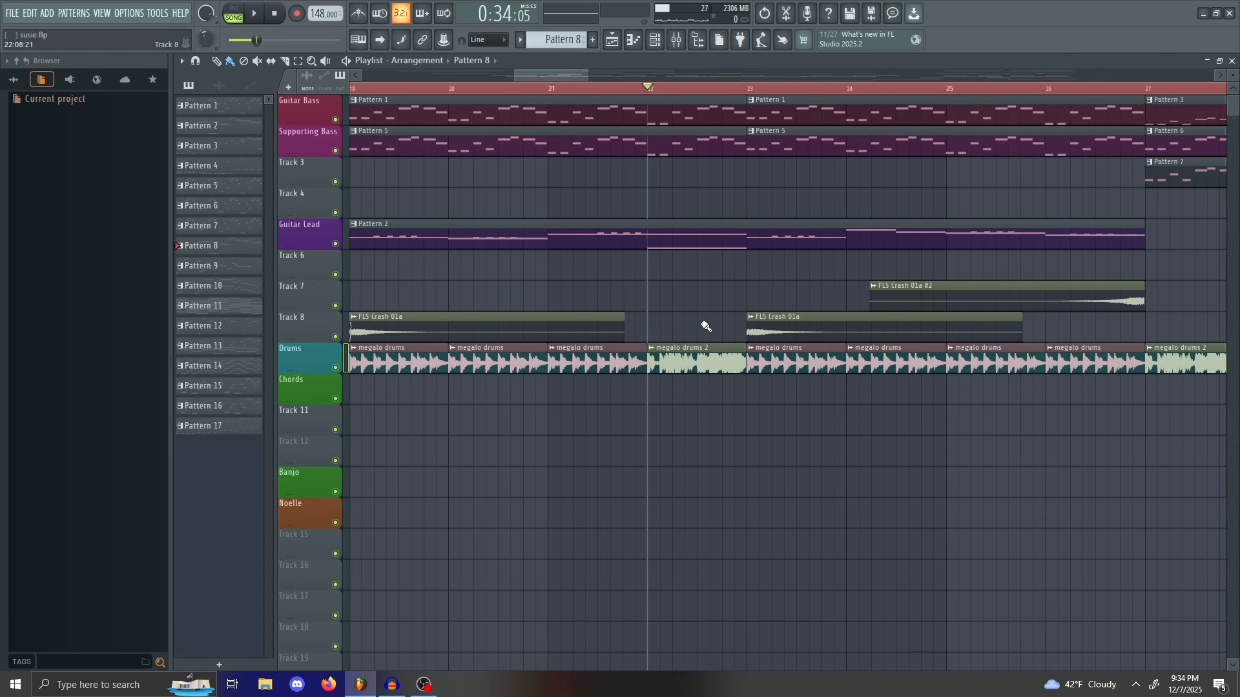
mouse_move(652, 98)
left_mouse_down()
mouse_move(678, 153)
mouse_move(773, 167)
mouse_move(646, 166)
mouse_move(712, 166)
mouse_move(692, 167)
left_mouse_up()
left_click_drag(588, 72, 868, 77)
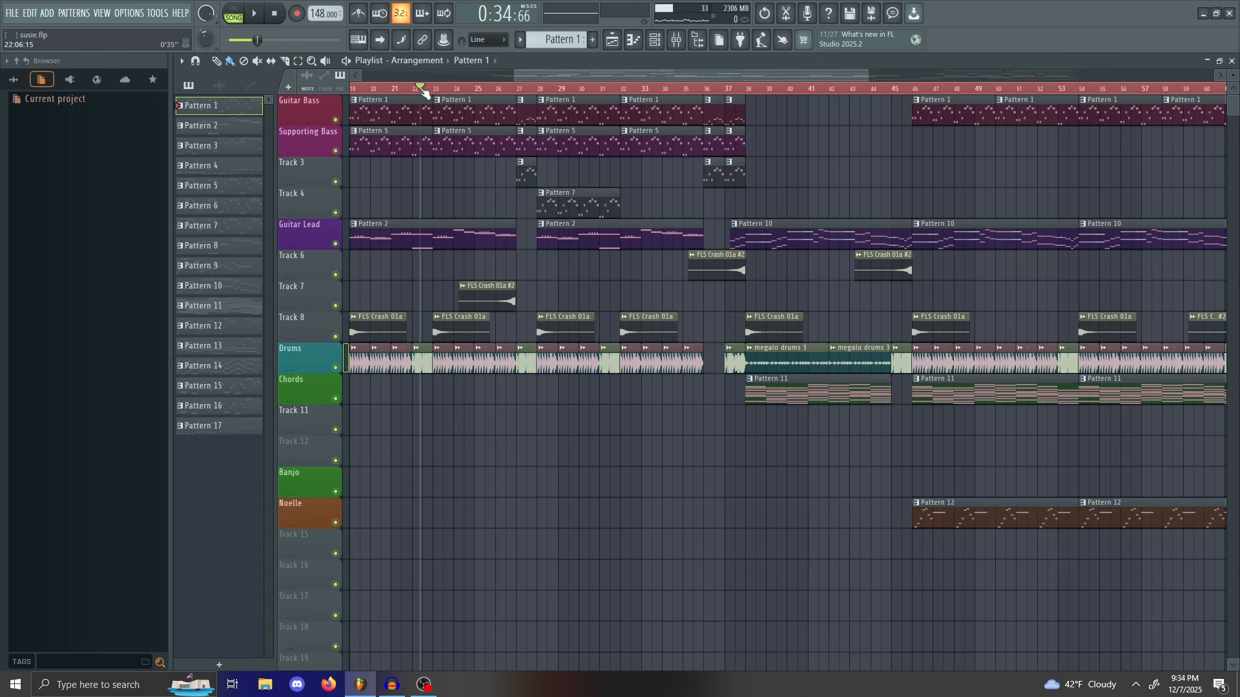
mouse_move(423, 92)
left_mouse_down()
mouse_move(678, 165)
mouse_move(698, 181)
mouse_move(540, 197)
mouse_move(795, 266)
mouse_move(772, 304)
mouse_move(793, 317)
mouse_move(781, 289)
mouse_move(802, 299)
mouse_move(792, 299)
left_mouse_up()
Step: Play the arrangement from bar 26, then place the song position at bar 27
scroll(530, 258, "up", 3)
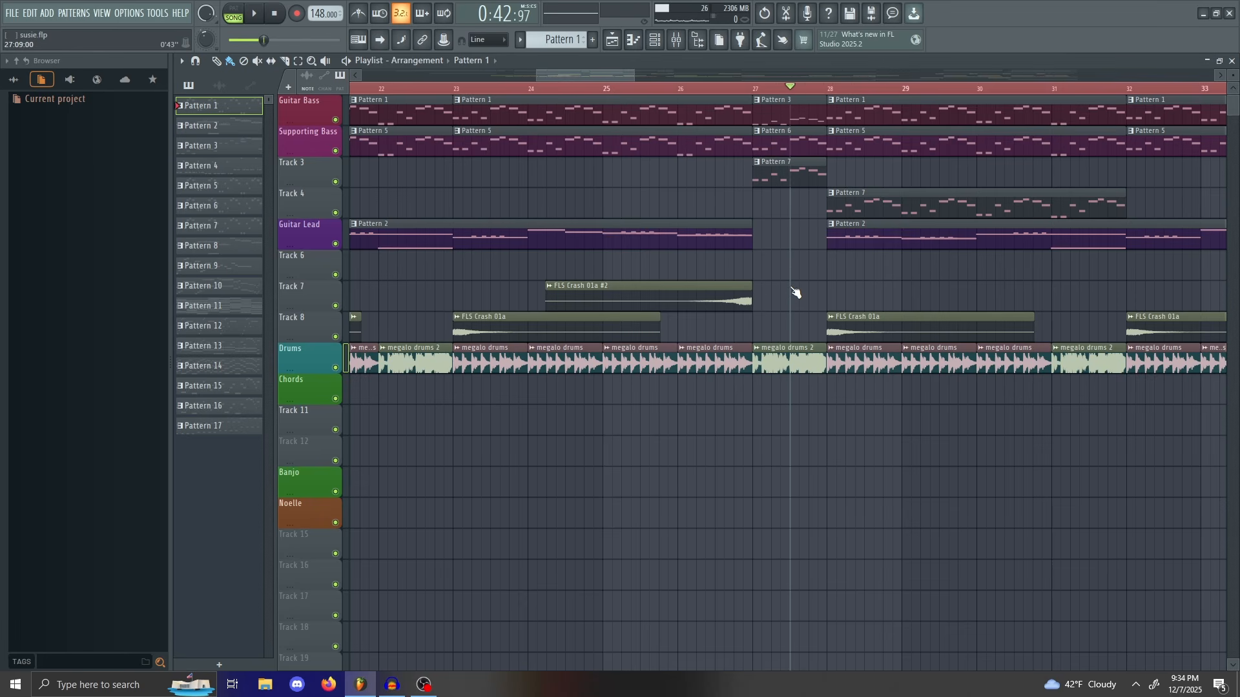
left_click_drag(620, 78, 642, 79)
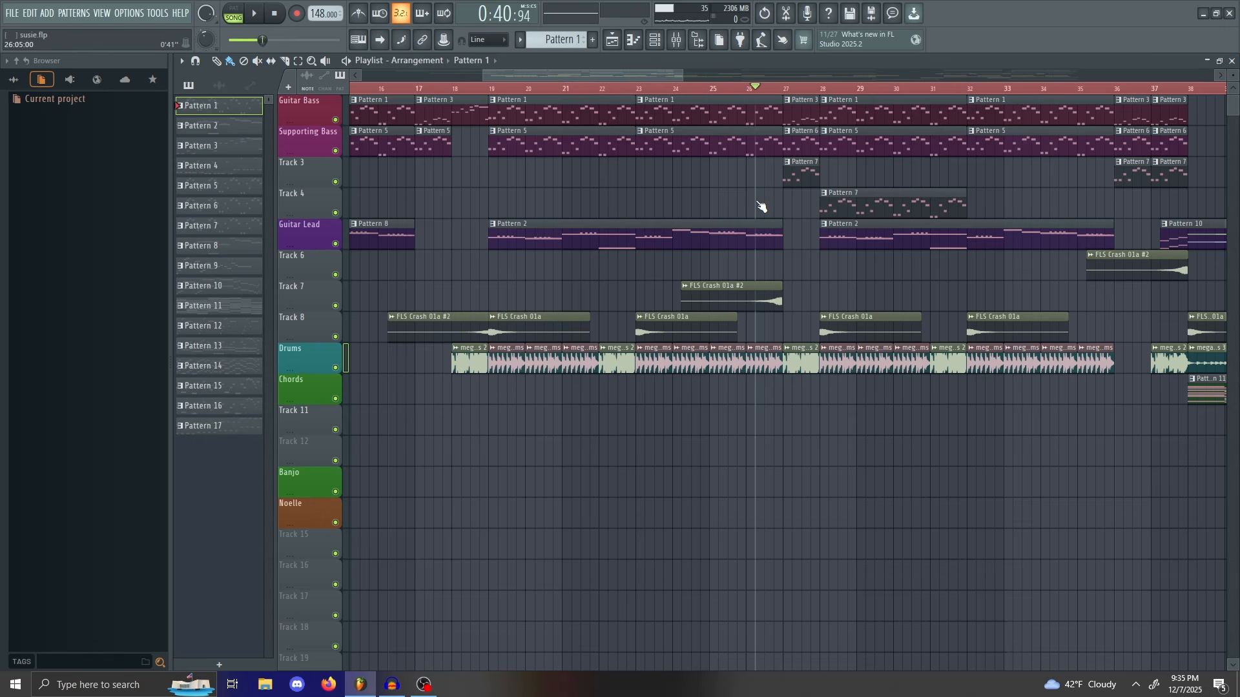
mouse_move(758, 200)
left_mouse_down()
mouse_move(768, 199)
mouse_move(759, 197)
left_mouse_up()
key("space")
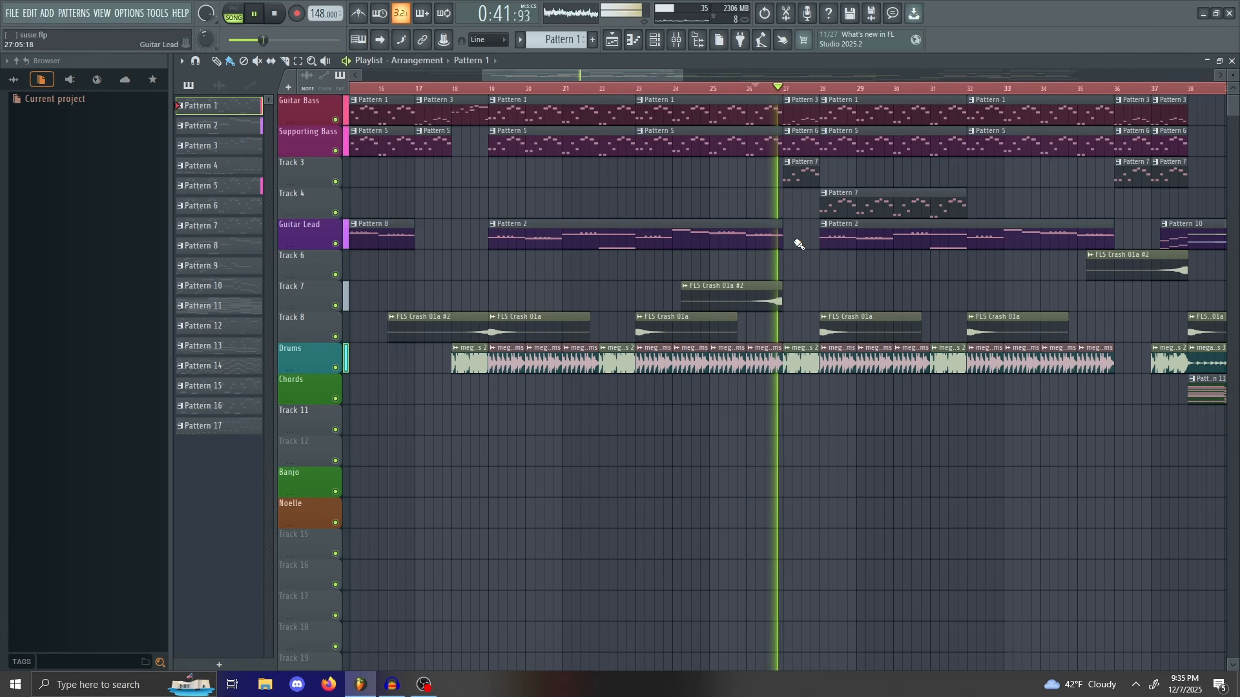
key("space")
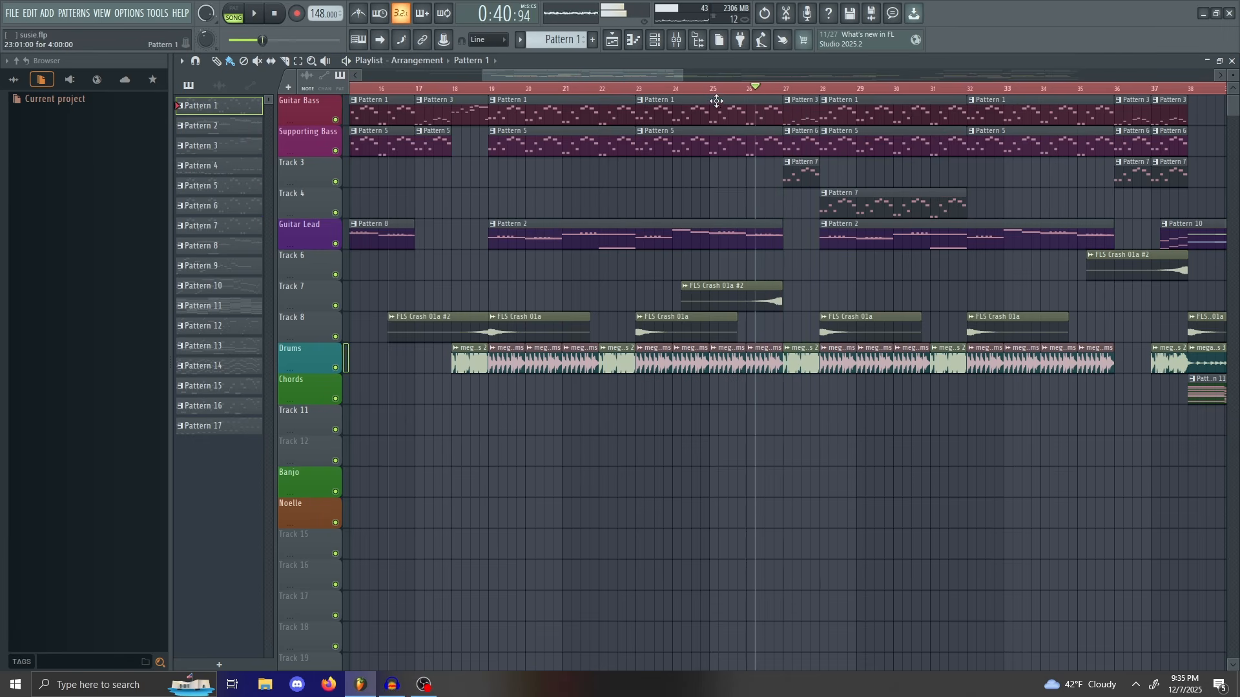
left_click(786, 92)
left_click_drag(682, 76, 639, 80)
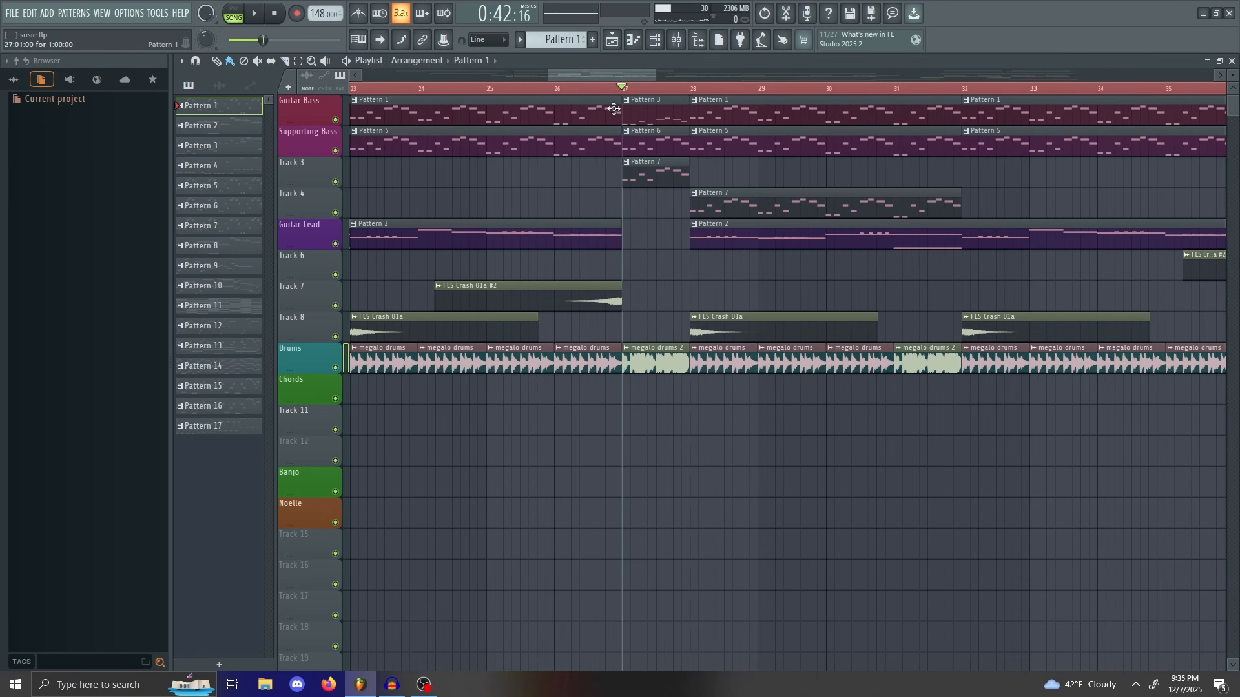
left_click_drag(657, 79, 609, 77)
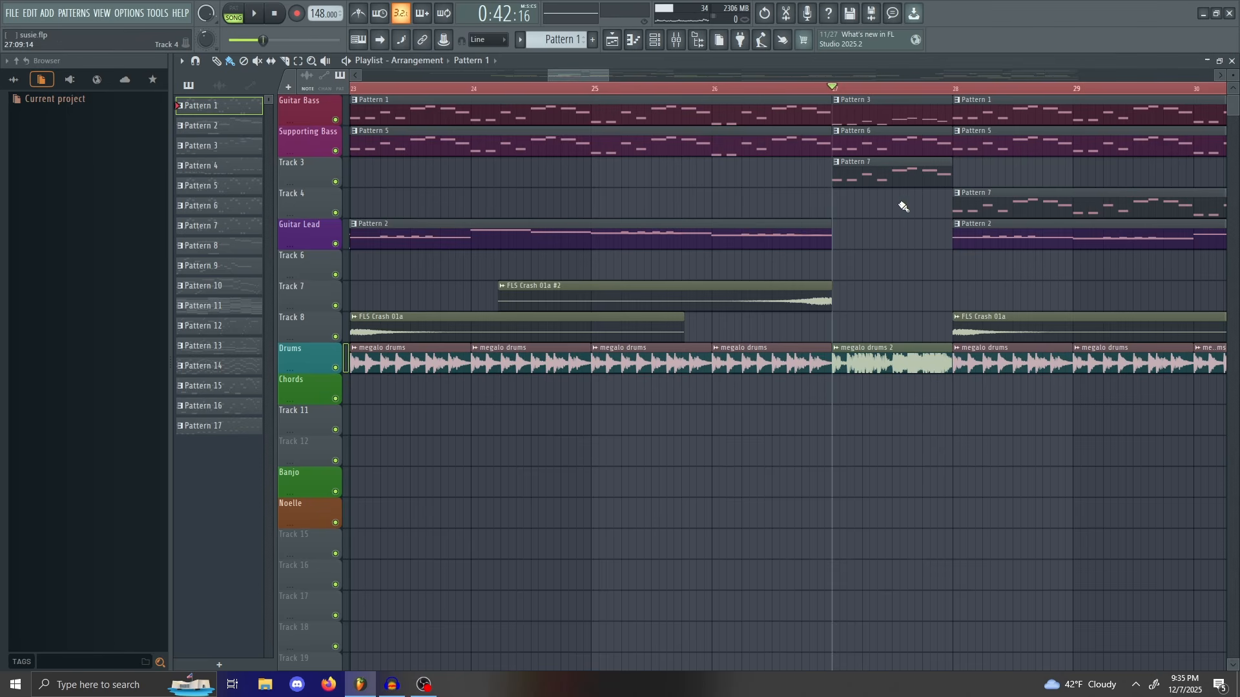
double_click(884, 179)
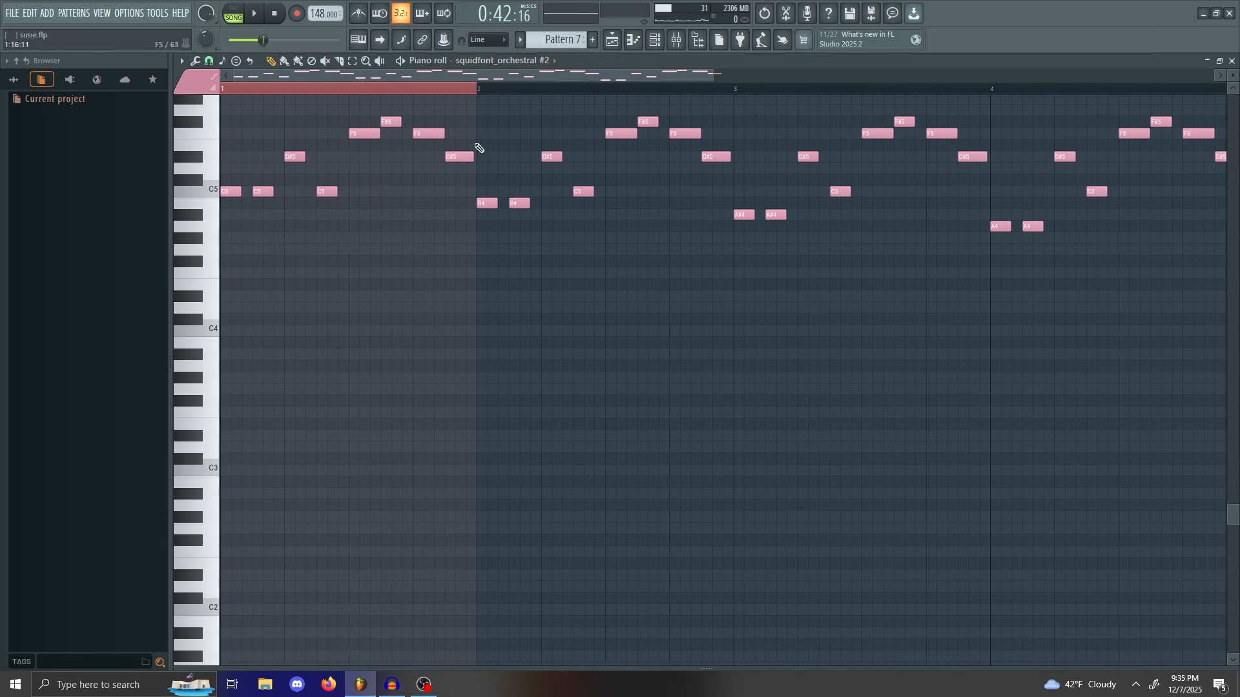
scroll(514, 301, "up", 3)
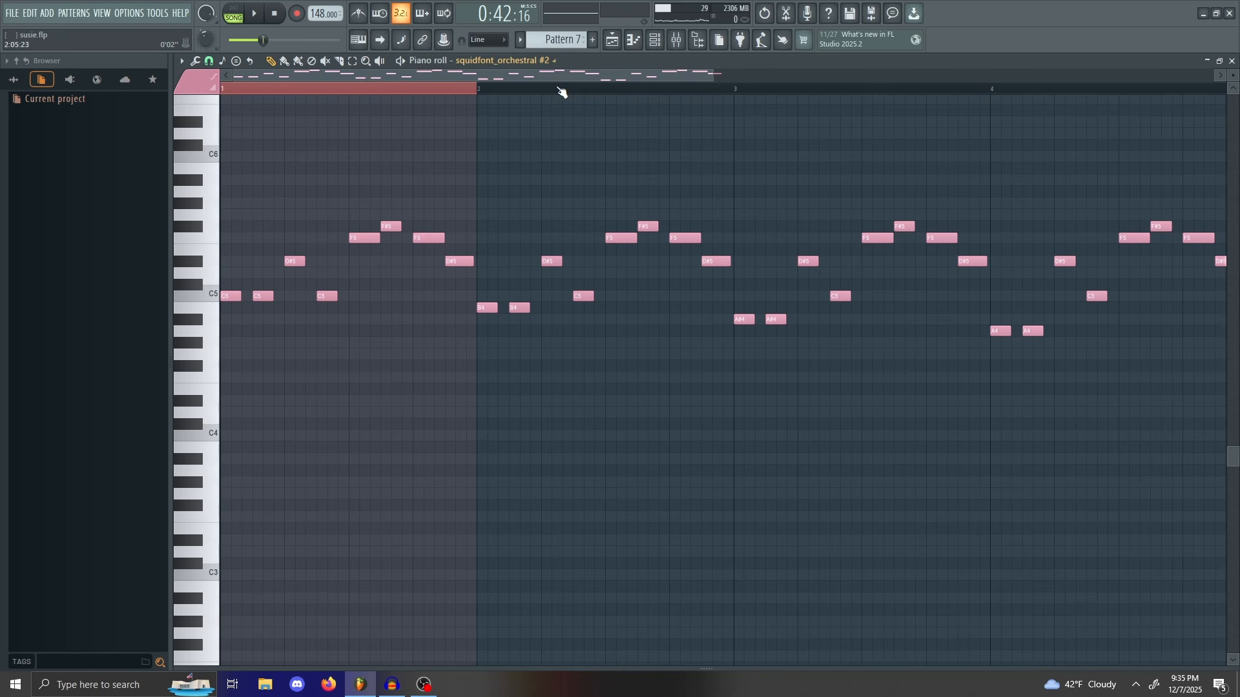
left_click_drag(712, 76, 644, 84)
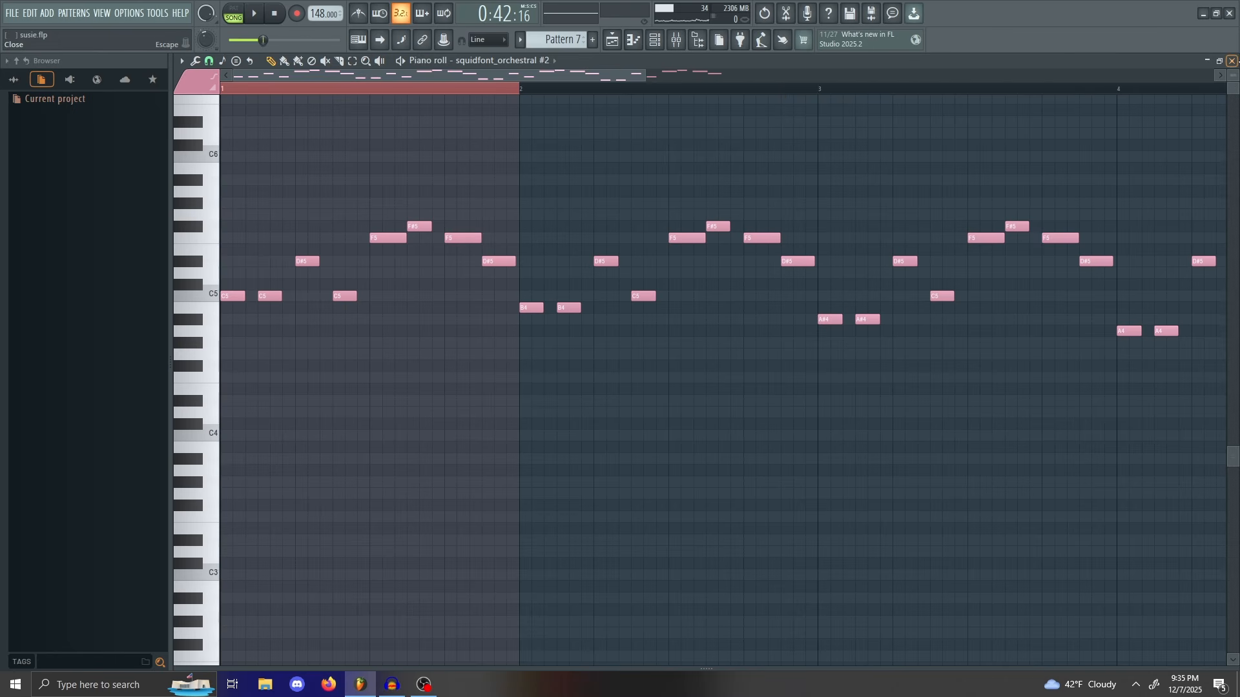
left_click(1232, 60)
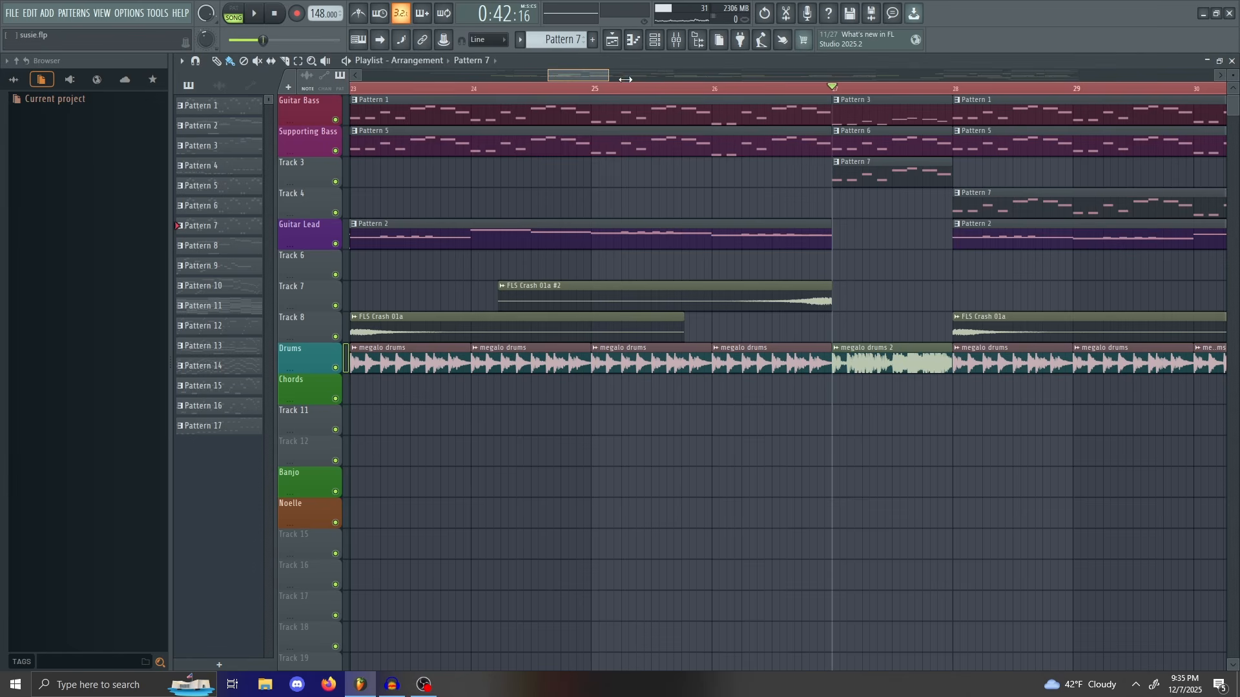
Step: Zoom the playlist out and play from bar 36 where the Chords part enters
mouse_move(626, 79)
left_mouse_down()
mouse_move(701, 75)
mouse_move(811, 122)
mouse_move(669, 122)
mouse_move(789, 122)
mouse_move(744, 173)
mouse_move(679, 171)
mouse_move(775, 207)
mouse_move(724, 212)
mouse_move(775, 195)
mouse_move(787, 215)
mouse_move(749, 175)
mouse_move(707, 180)
mouse_move(782, 235)
mouse_move(768, 216)
mouse_move(790, 217)
mouse_move(703, 216)
mouse_move(768, 240)
mouse_move(725, 178)
mouse_move(704, 169)
mouse_move(722, 204)
mouse_move(733, 178)
mouse_move(789, 195)
mouse_move(749, 185)
mouse_move(710, 194)
mouse_move(773, 220)
mouse_move(803, 180)
mouse_move(776, 194)
left_mouse_up()
left_click_drag(588, 71, 793, 74)
mouse_move(714, 75)
left_mouse_down()
mouse_move(655, 81)
mouse_move(761, 130)
mouse_move(931, 126)
mouse_move(888, 123)
left_mouse_up()
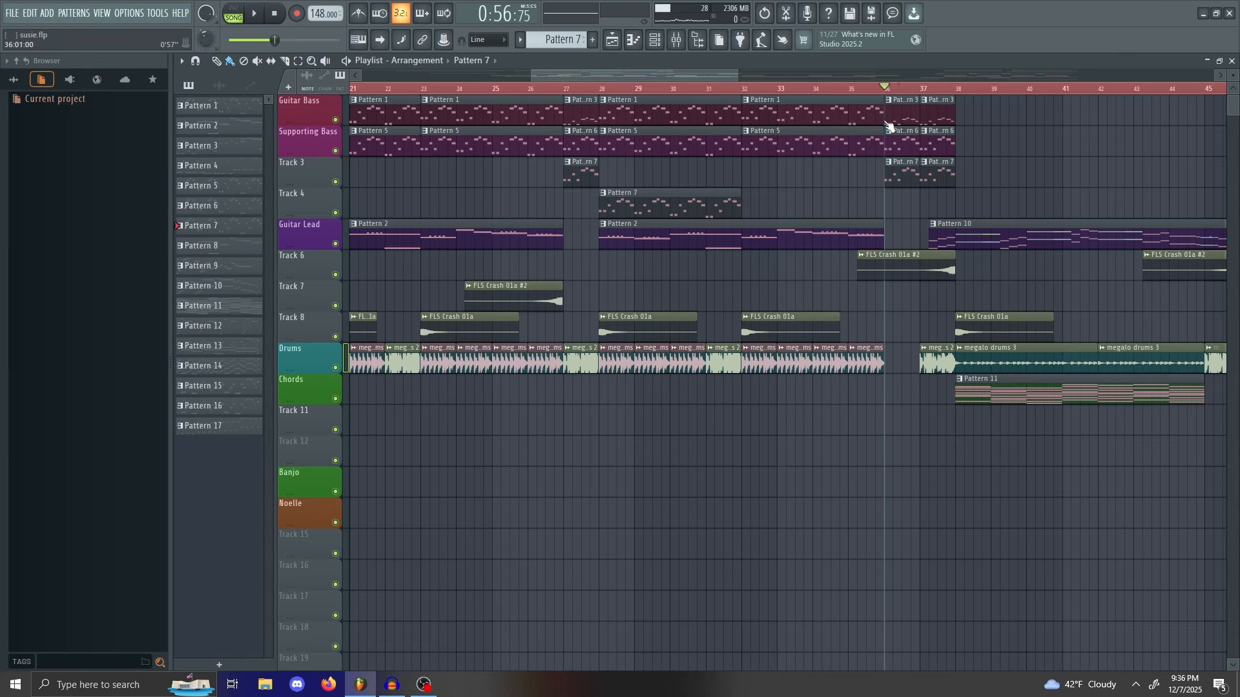
key("space")
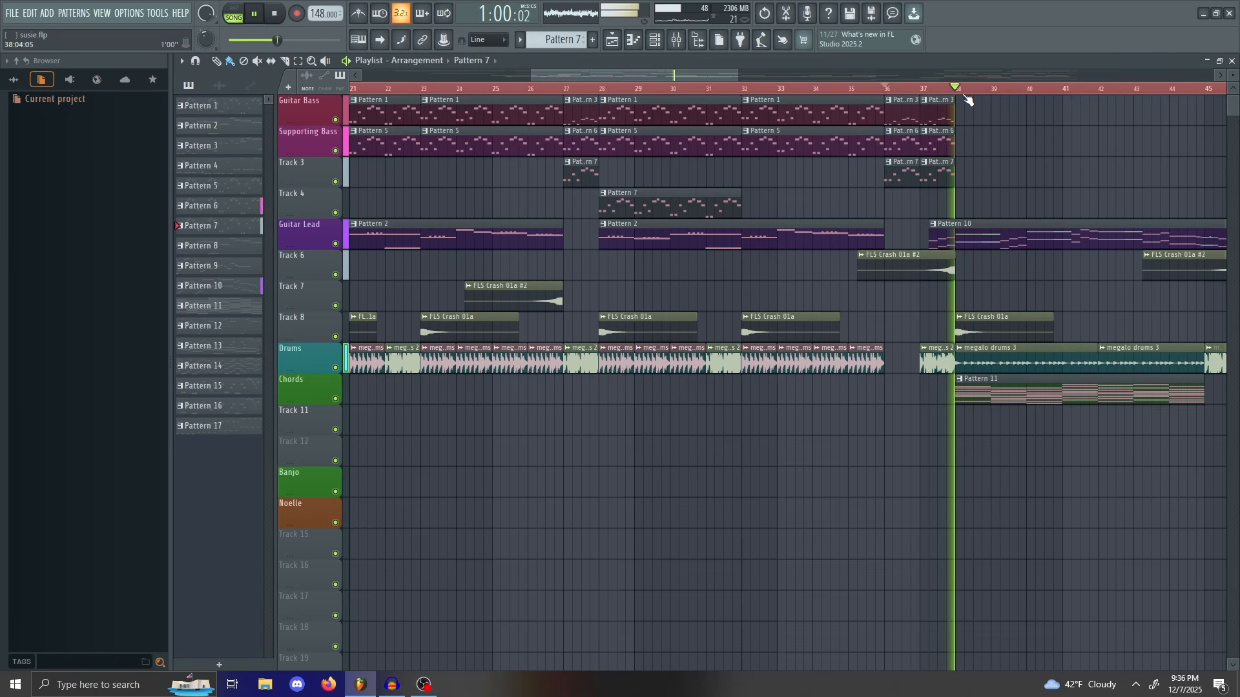
key("space")
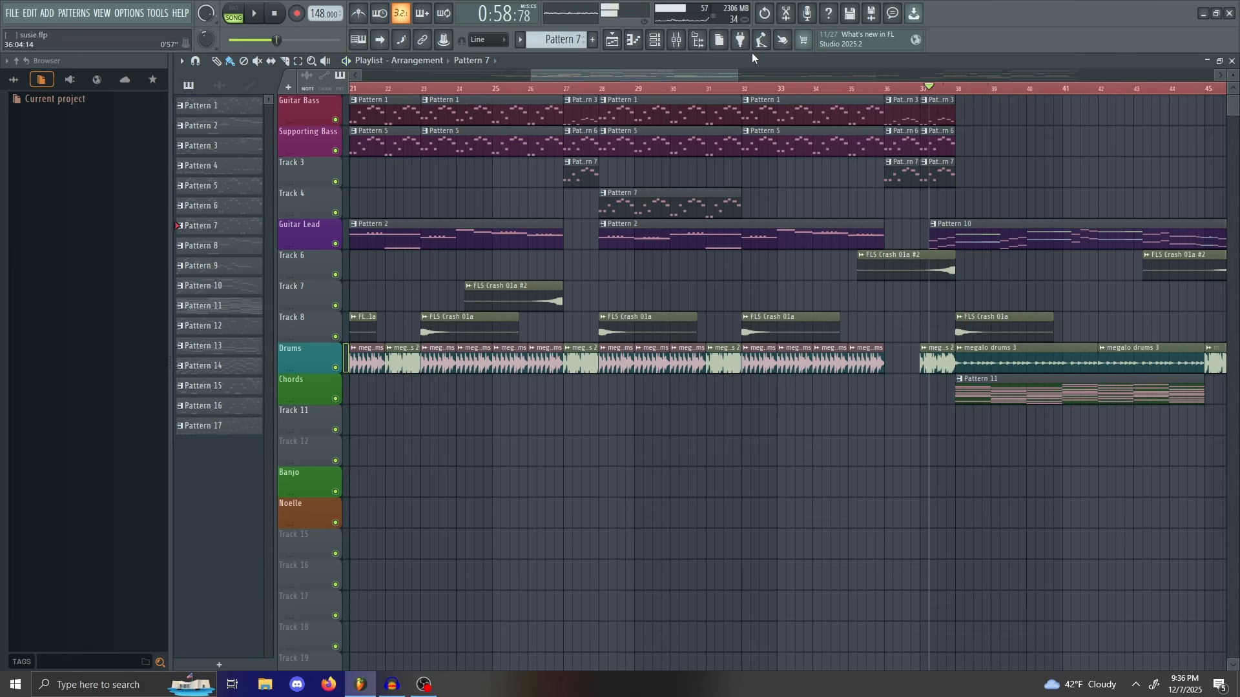
Step: Move the song position past bar 37 and zoom in on bars 36–40
mouse_move(736, 75)
left_mouse_down()
mouse_move(622, 75)
mouse_move(714, 67)
left_mouse_up()
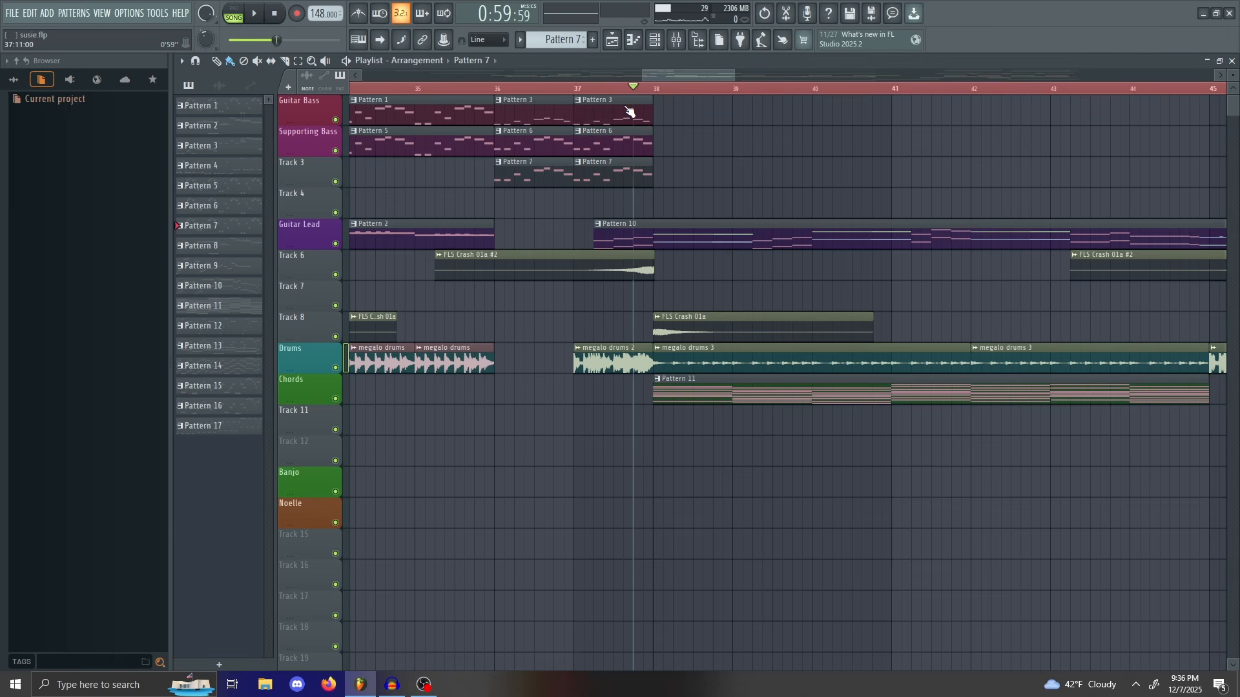
left_click_drag(734, 72, 704, 72)
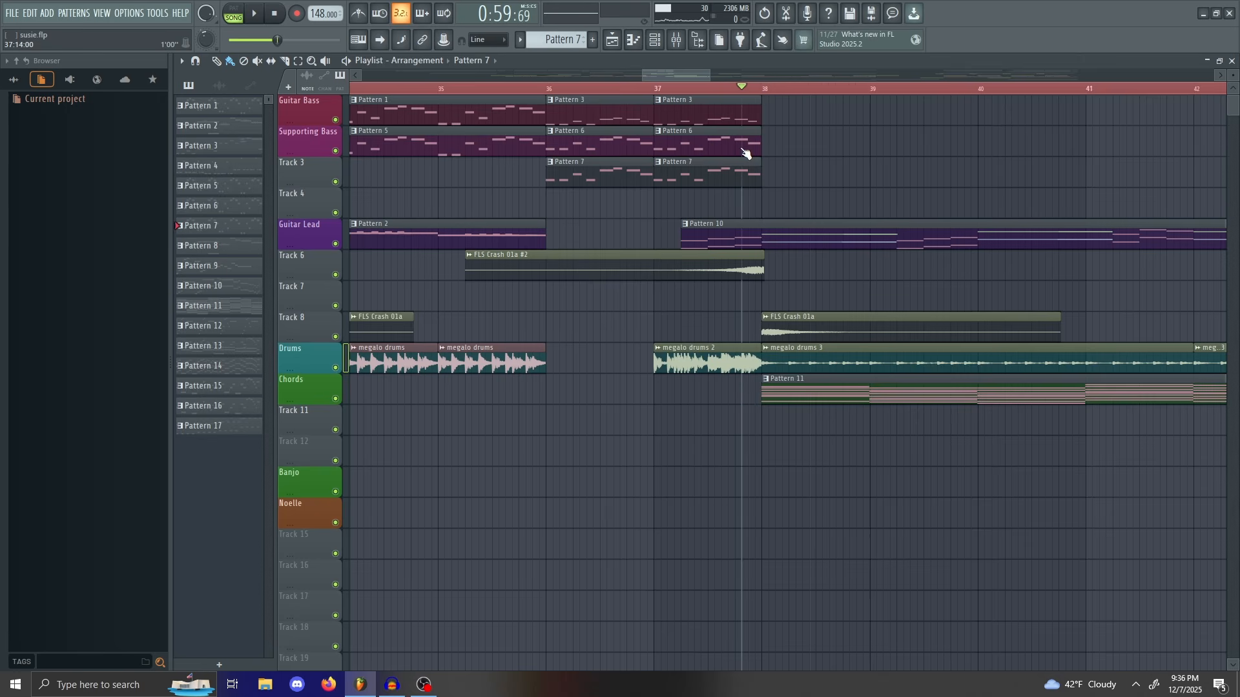
left_click_drag(762, 145, 817, 184)
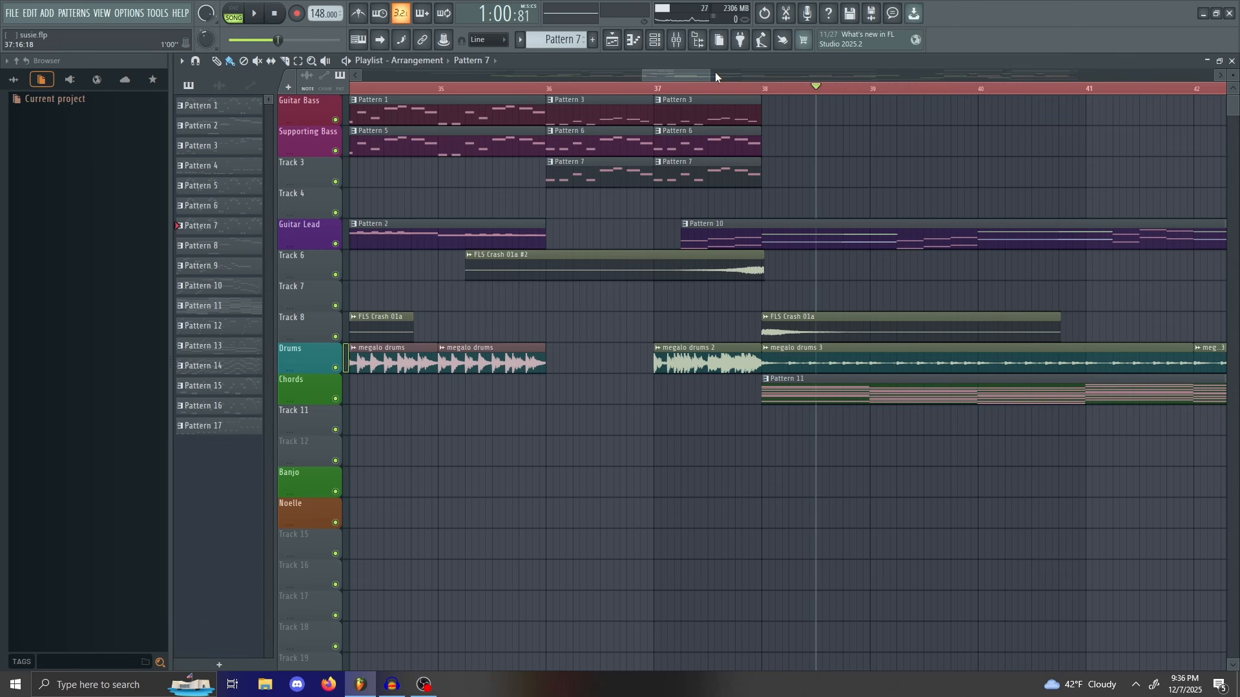
left_click_drag(713, 72, 765, 74)
scroll(689, 73, "right", 2)
left_click(760, 89)
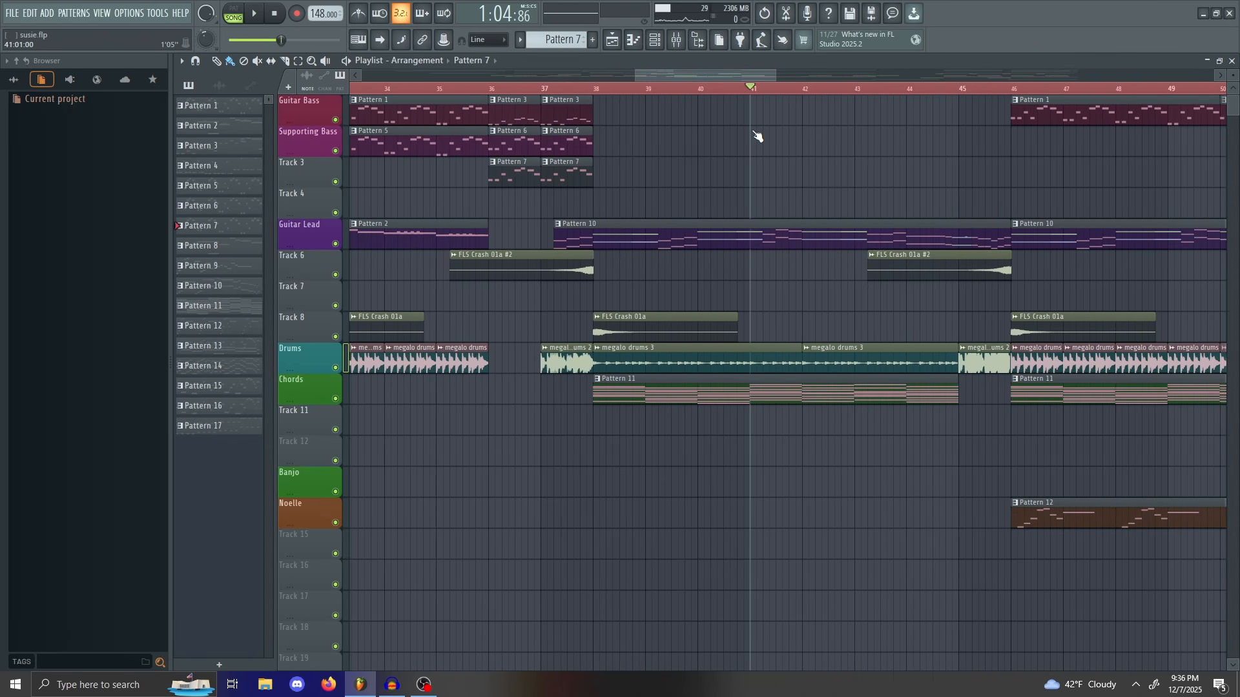
left_click_drag(754, 132, 738, 60)
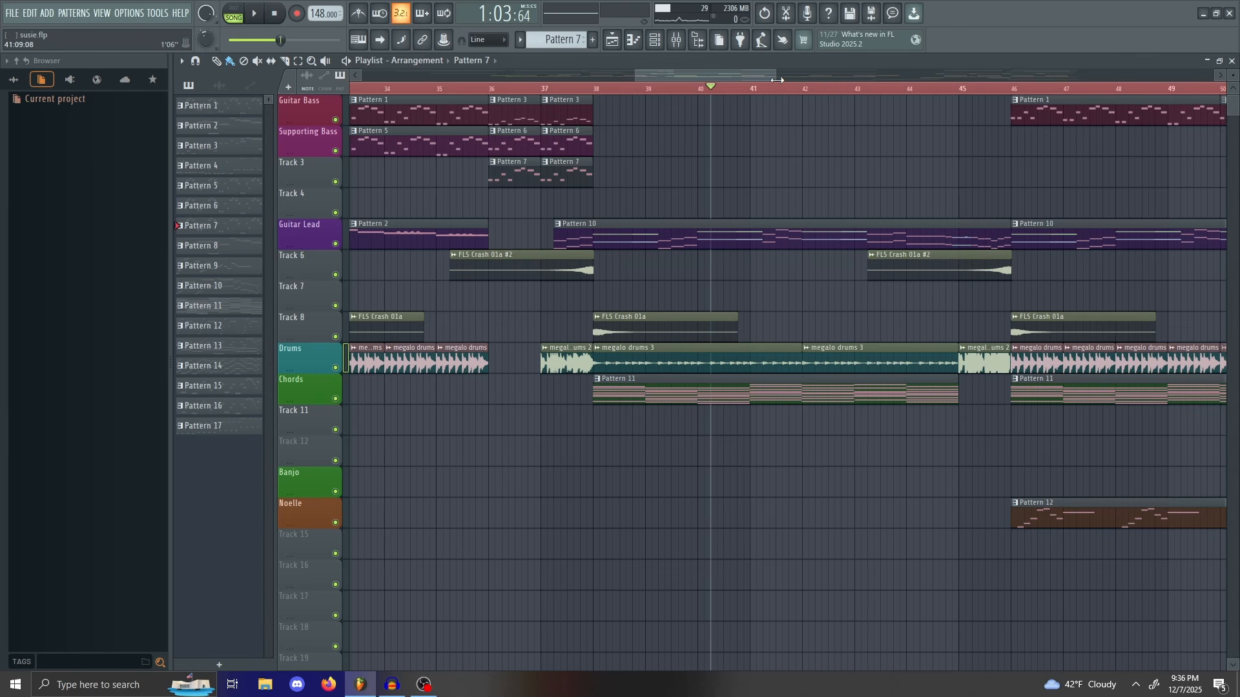
left_click_drag(777, 80, 728, 83)
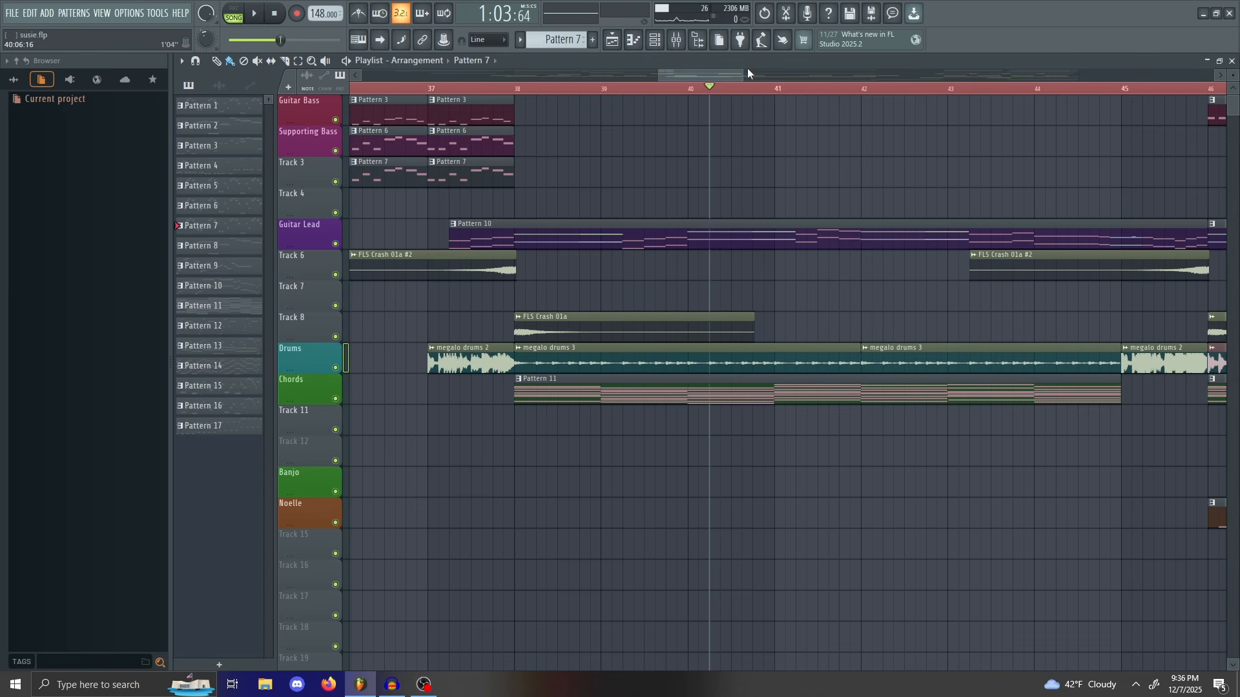
left_click_drag(743, 76, 729, 73)
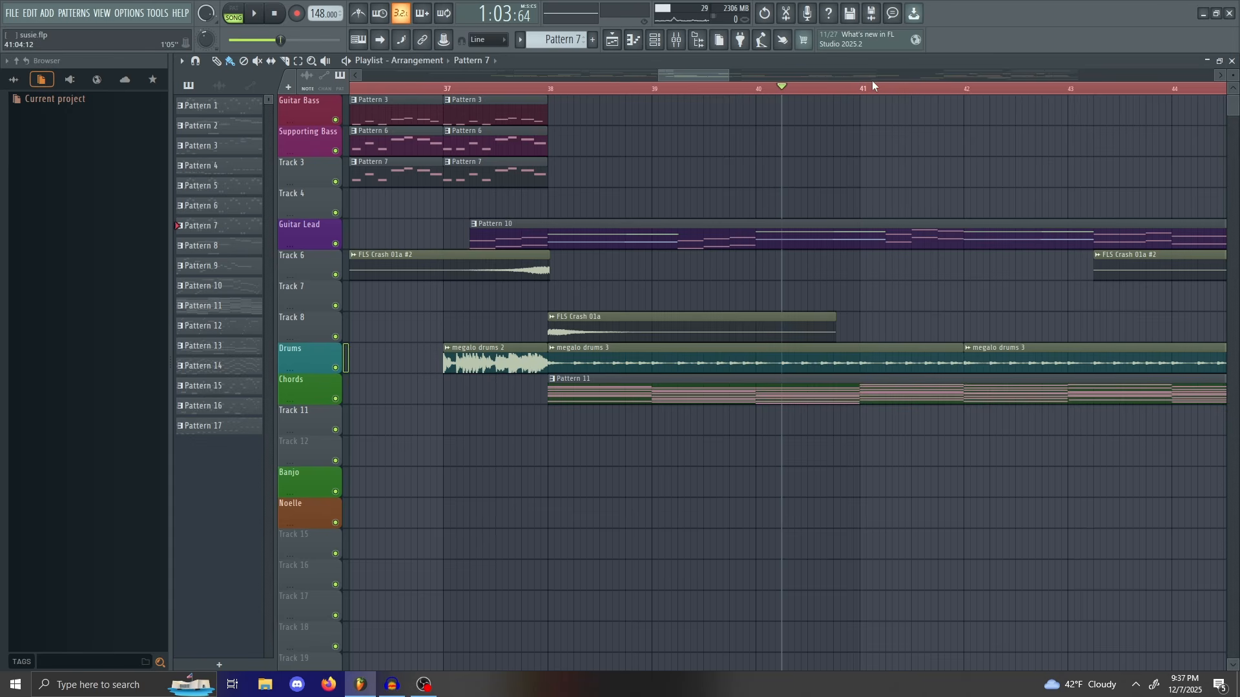
left_click_drag(703, 74, 429, 130)
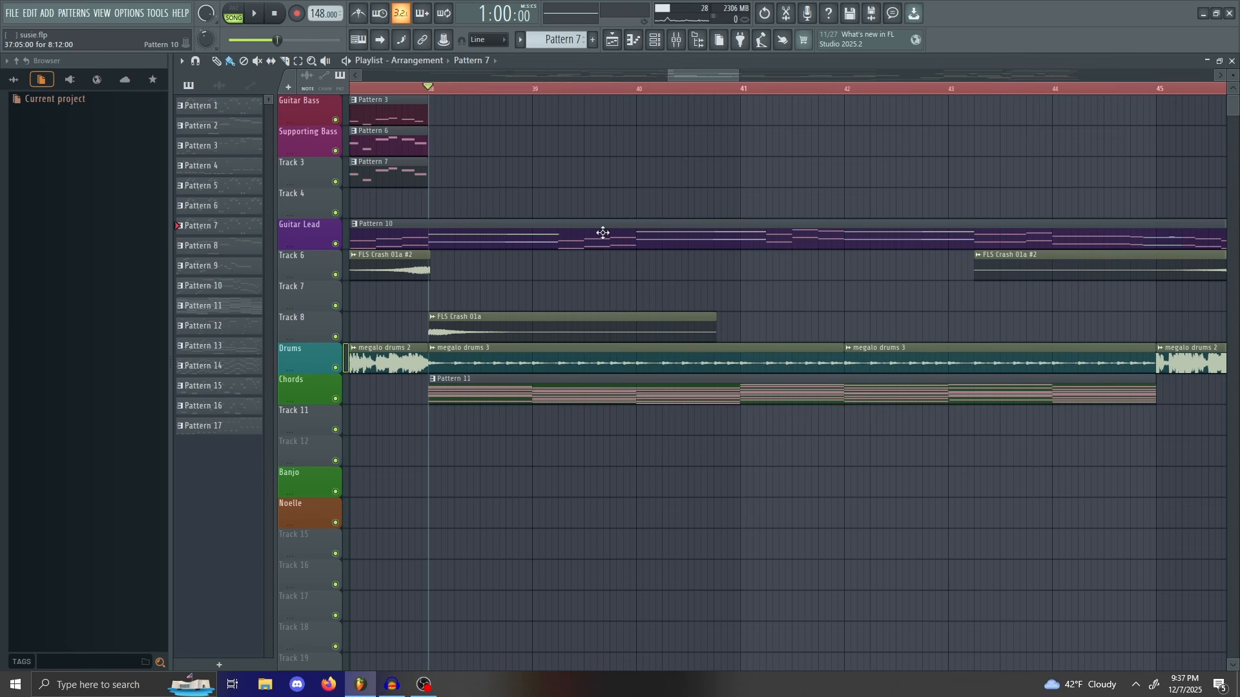
left_click_drag(423, 84, 430, 129)
scroll(430, 129, "down", 2)
key("space")
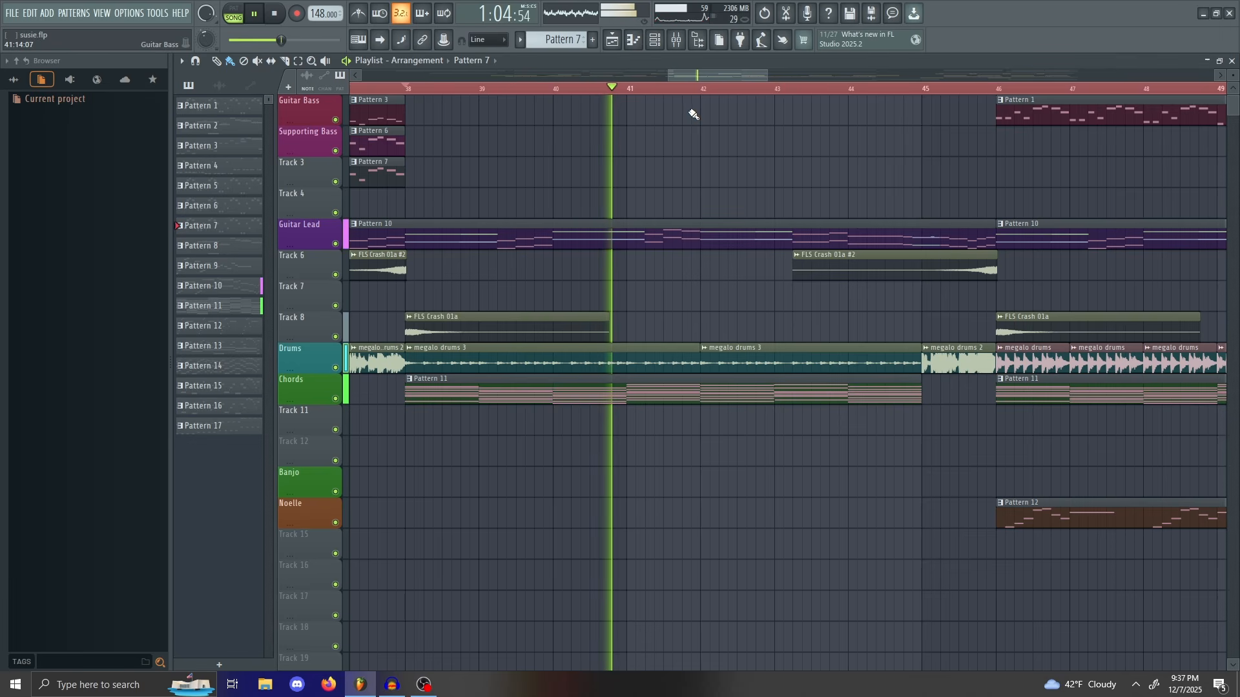
left_click_drag(715, 76, 735, 78)
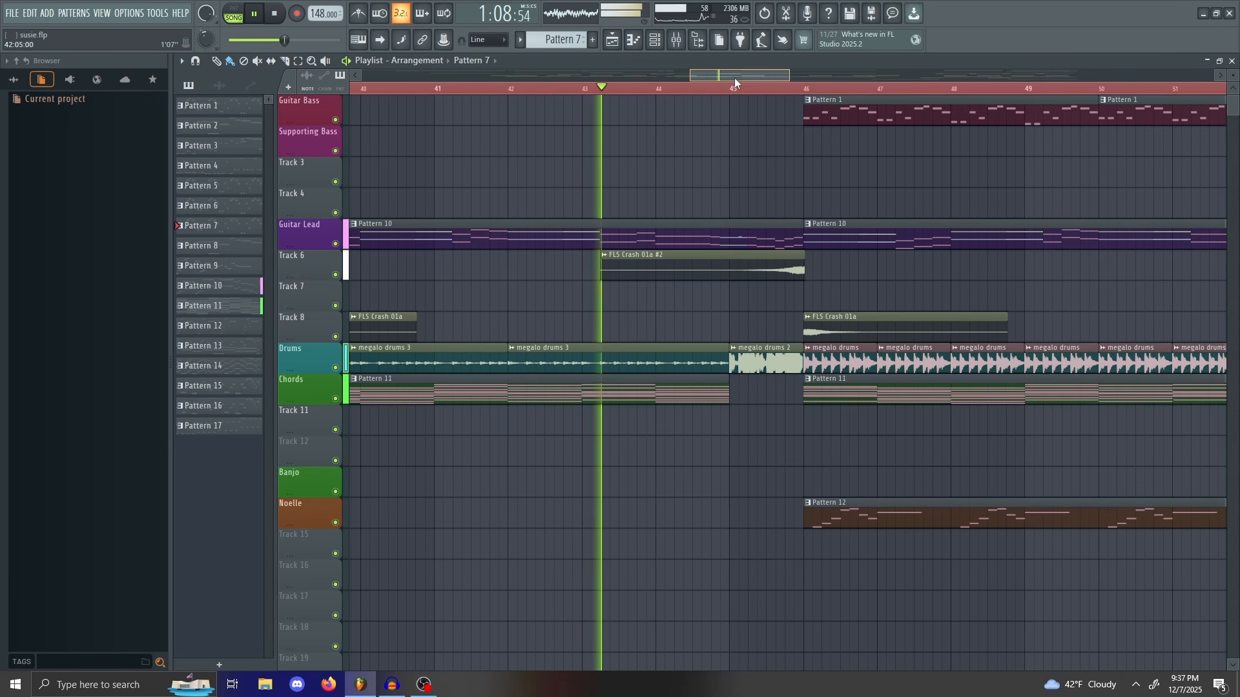
Step: Stop playback, zoom the playlist, and place the song position at bar 45
key("space")
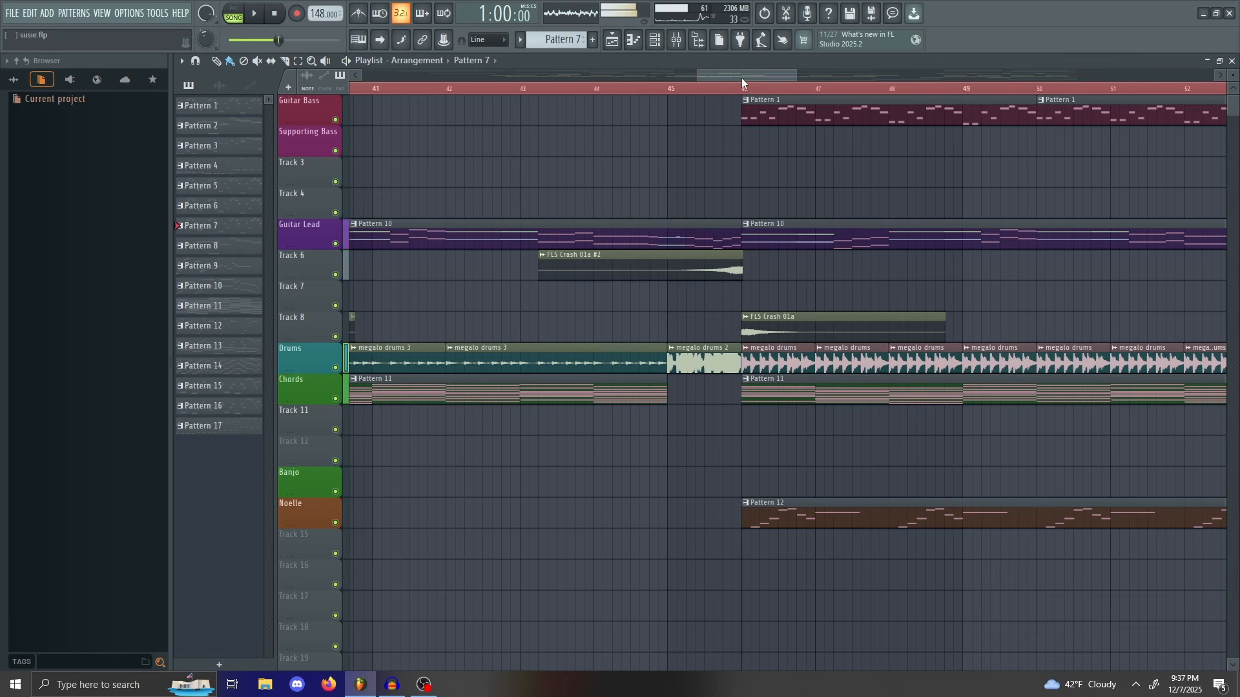
left_click_drag(729, 76, 809, 108)
left_click_drag(665, 88, 695, 194)
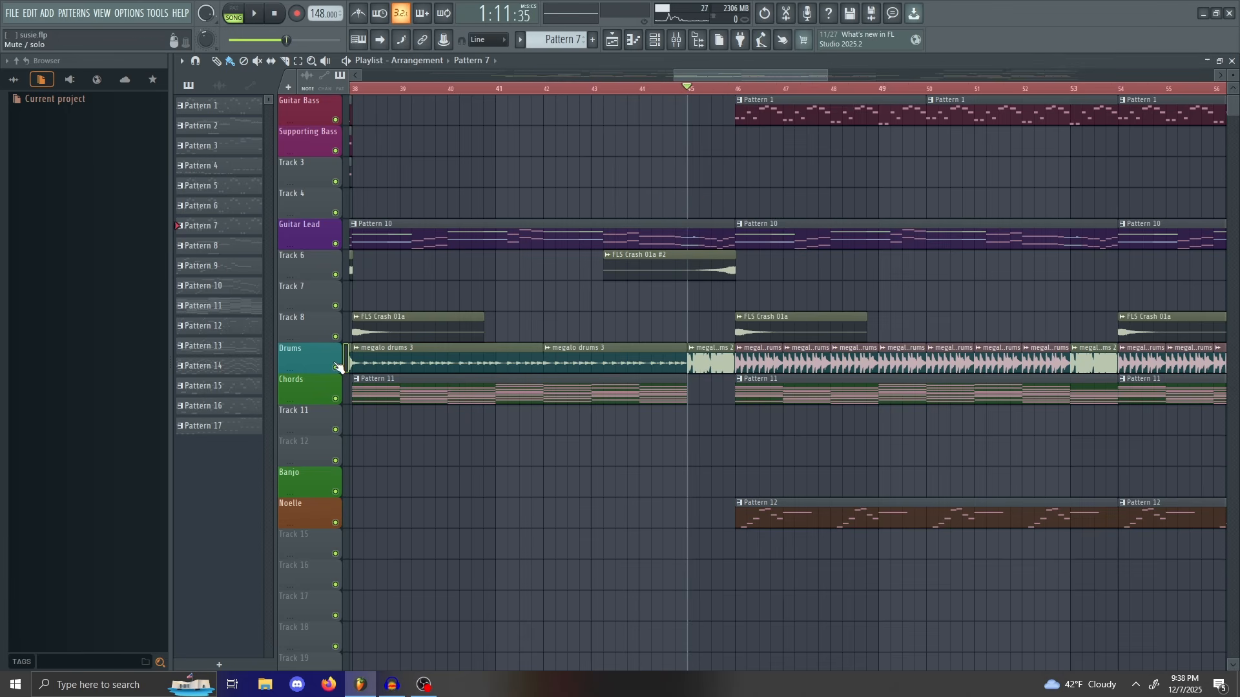
Step: Briefly play from bar 45 and scrub through bars 45–48, returning to bar 45
key("space")
key("space")
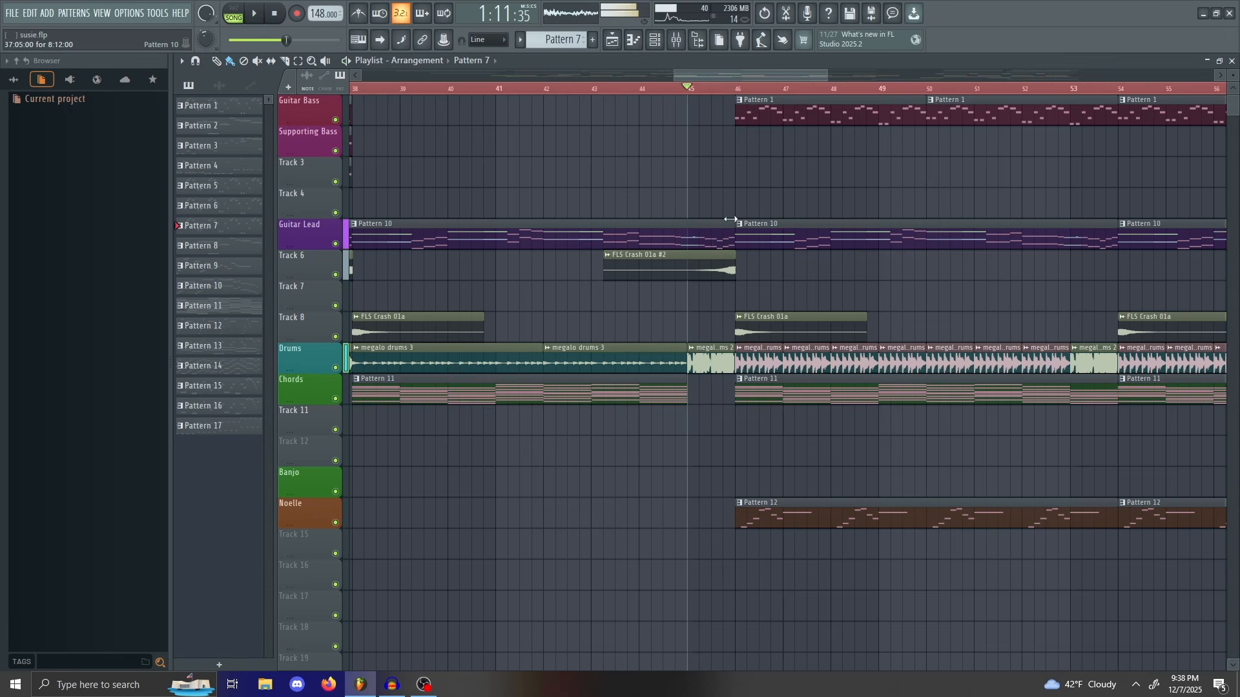
left_click_drag(696, 90, 784, 189)
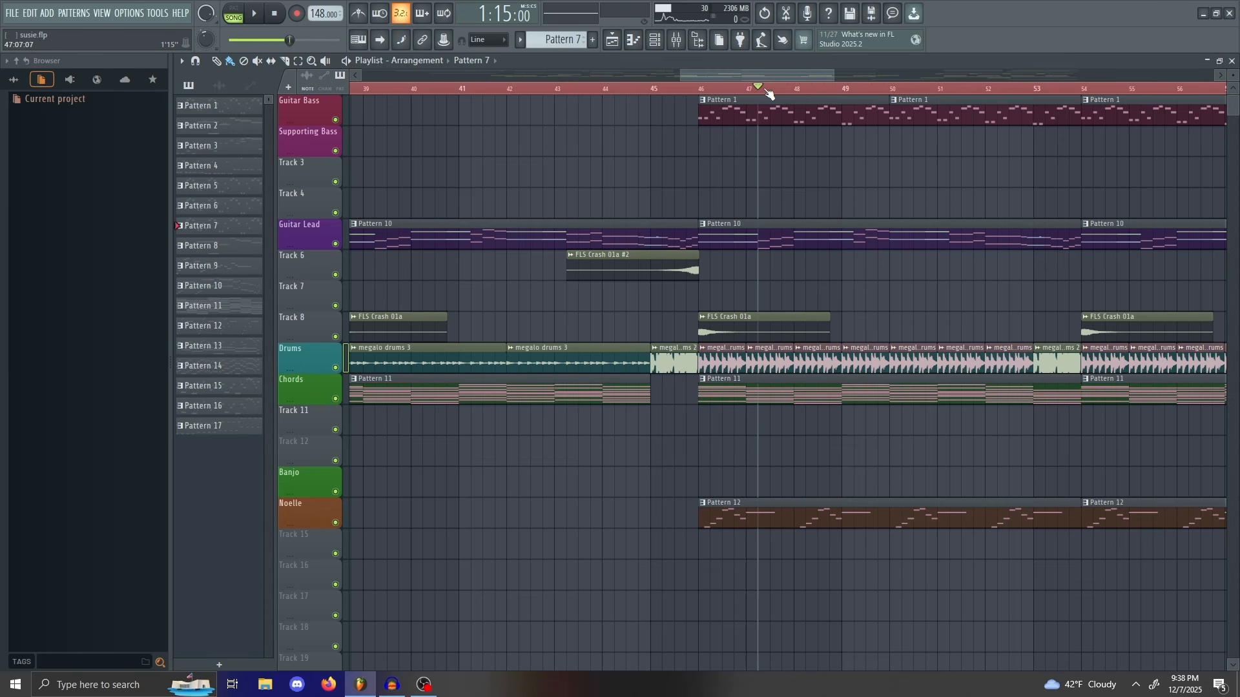
left_click_drag(766, 91, 614, 196)
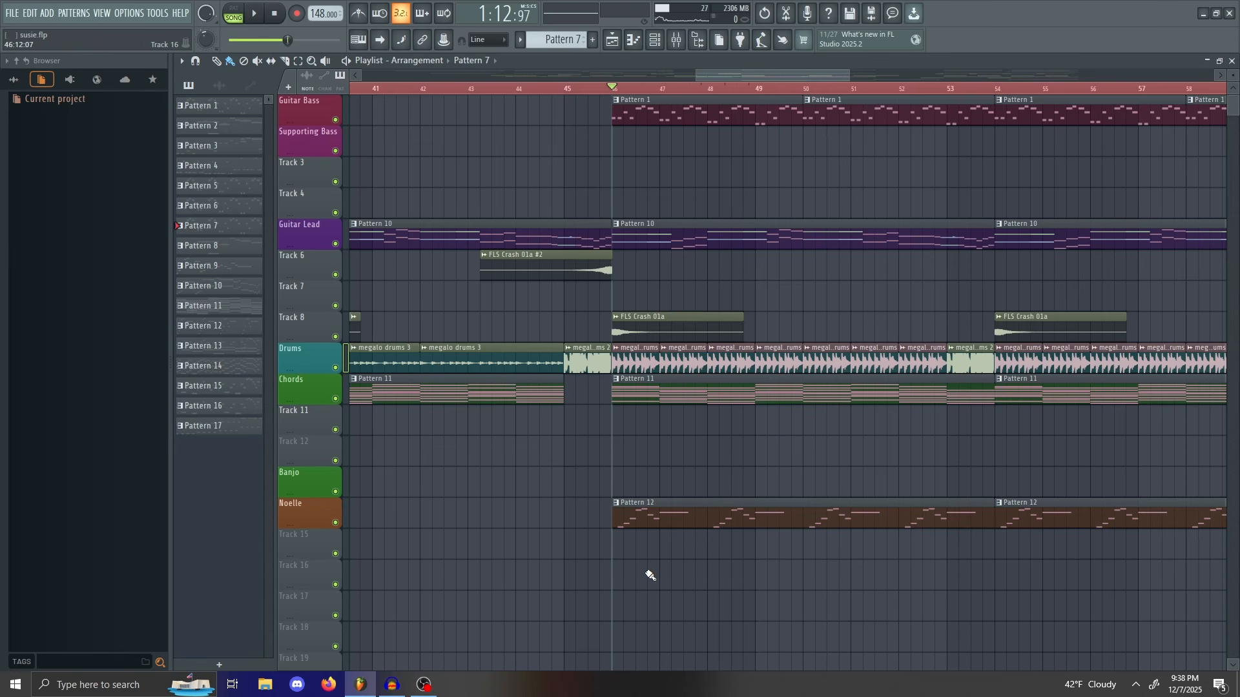
Step: Play from bar 46 through about bar 53, then stop with the position back at bar 46
left_click_drag(846, 72, 803, 101)
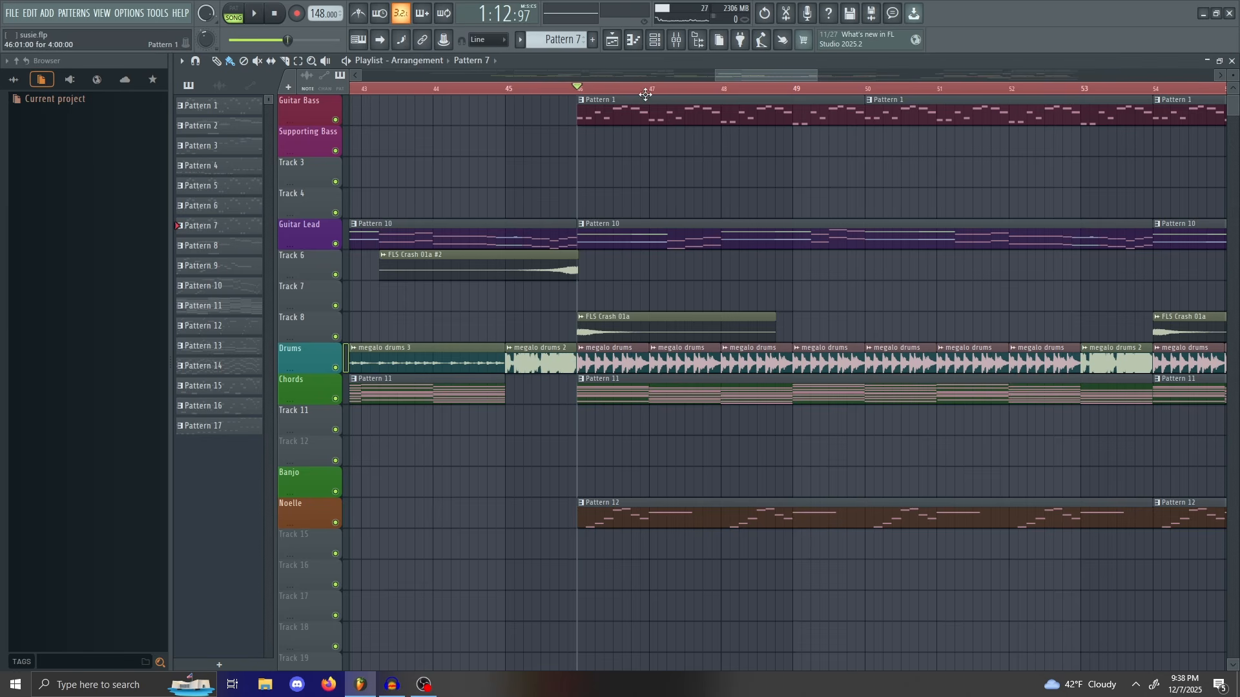
mouse_move(811, 77)
left_mouse_down()
mouse_move(799, 71)
mouse_move(835, 75)
mouse_move(810, 78)
left_mouse_up()
key("space")
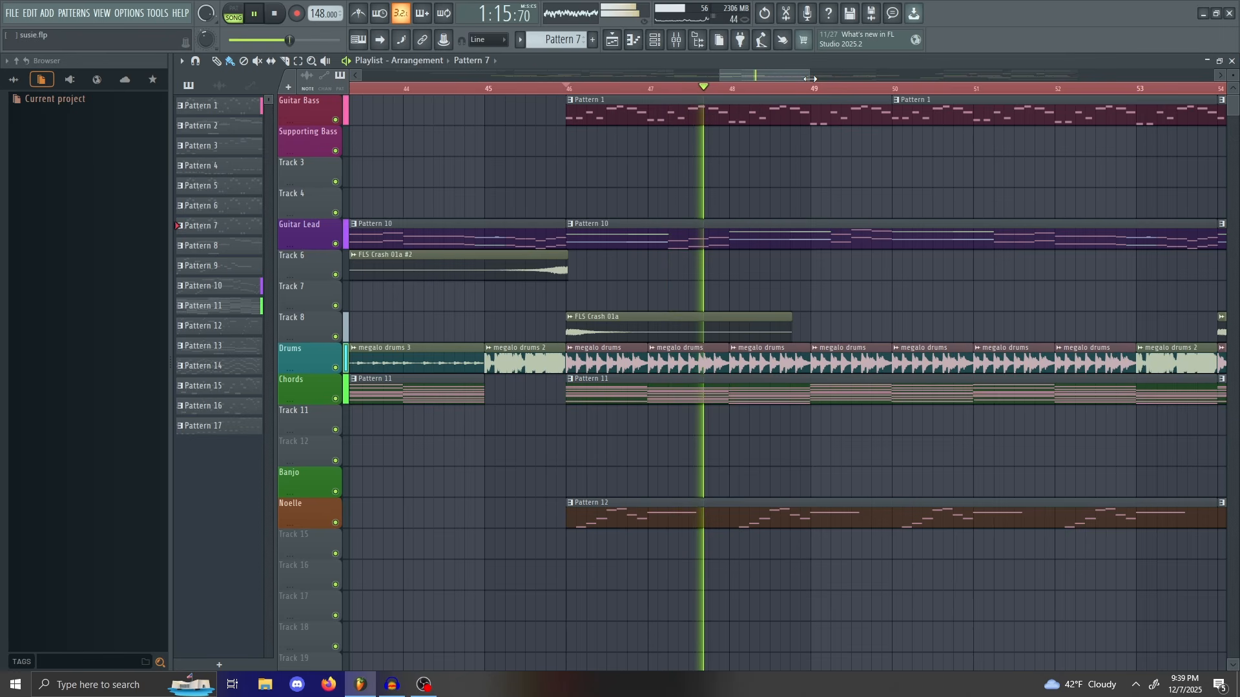
left_click_drag(811, 78, 853, 71)
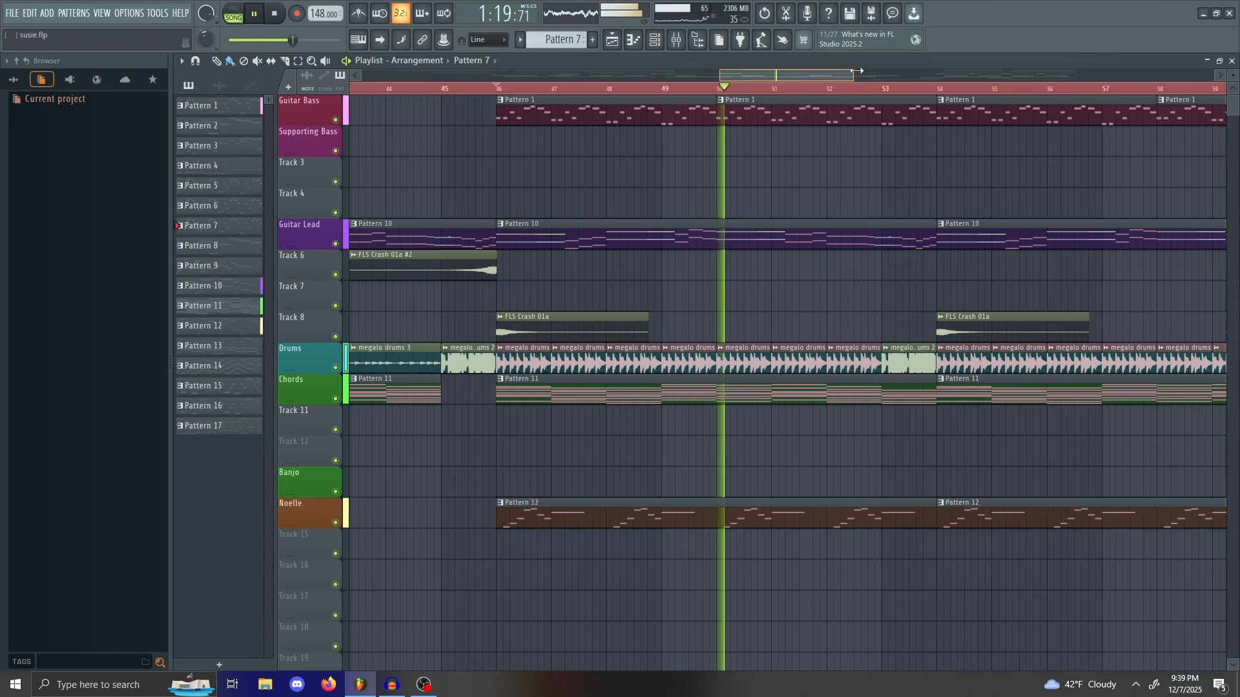
left_click_drag(853, 71, 875, 66)
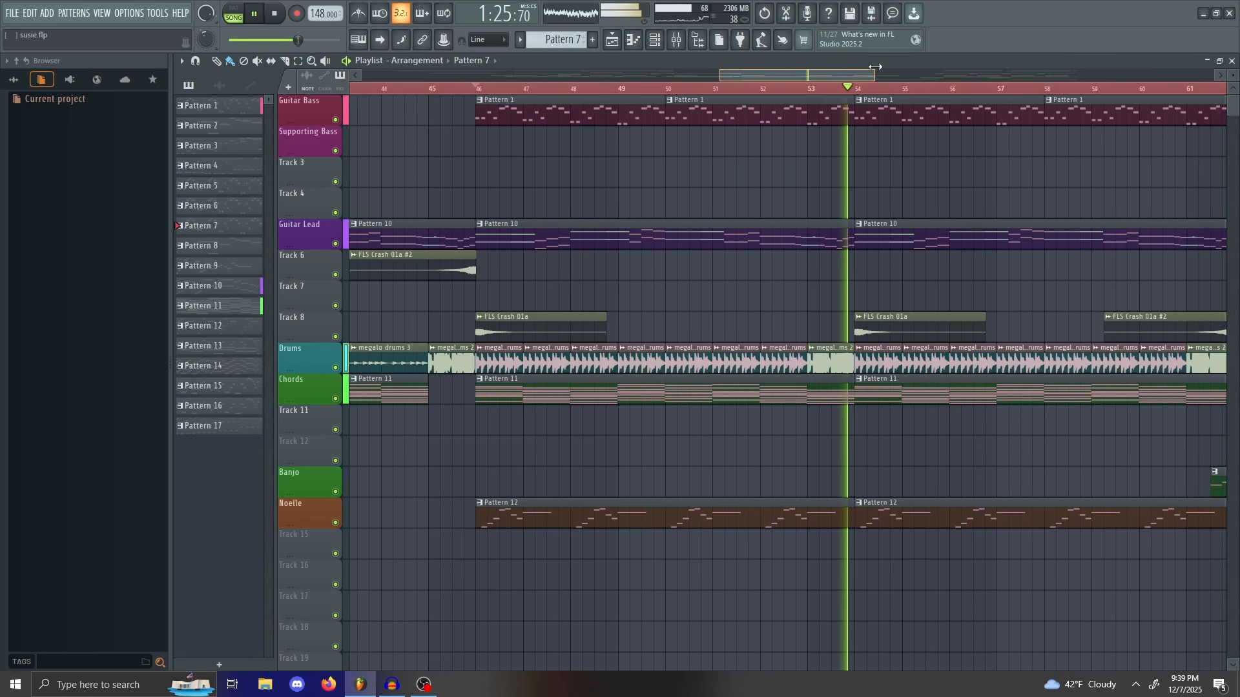
key("space")
left_click_drag(875, 67, 790, 68)
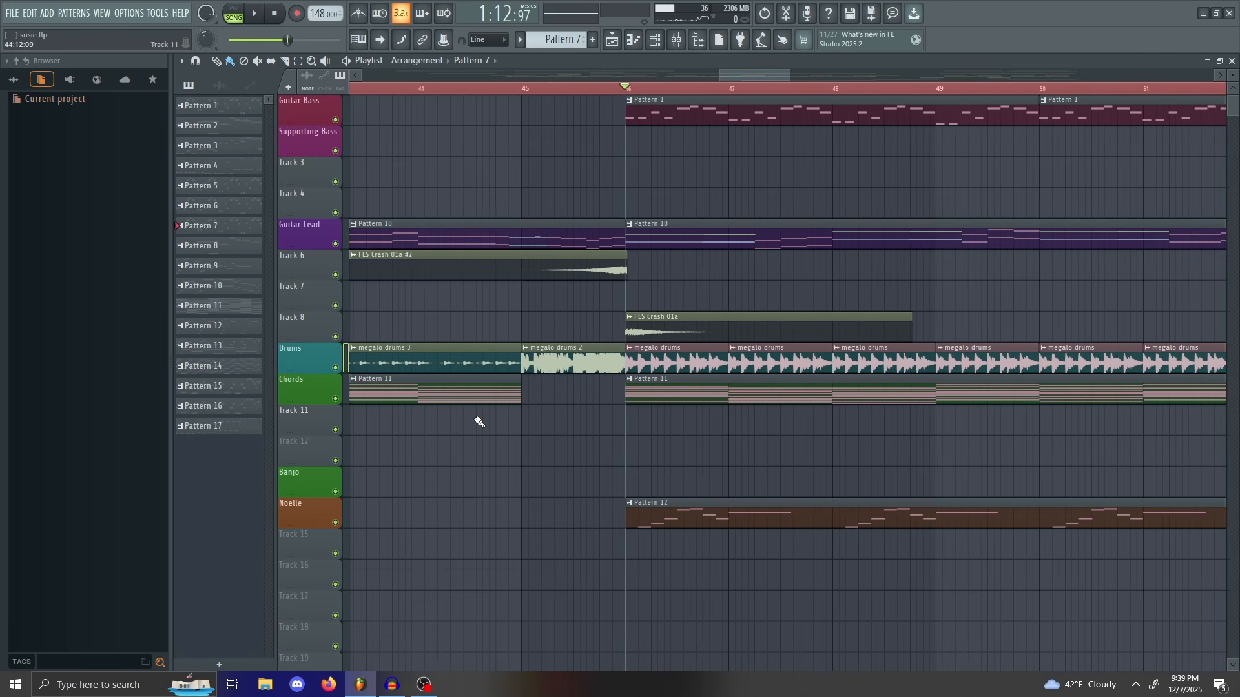
Step: Solo the Chords track and open Pattern 11's chord notes in the piano roll
right_click(336, 399)
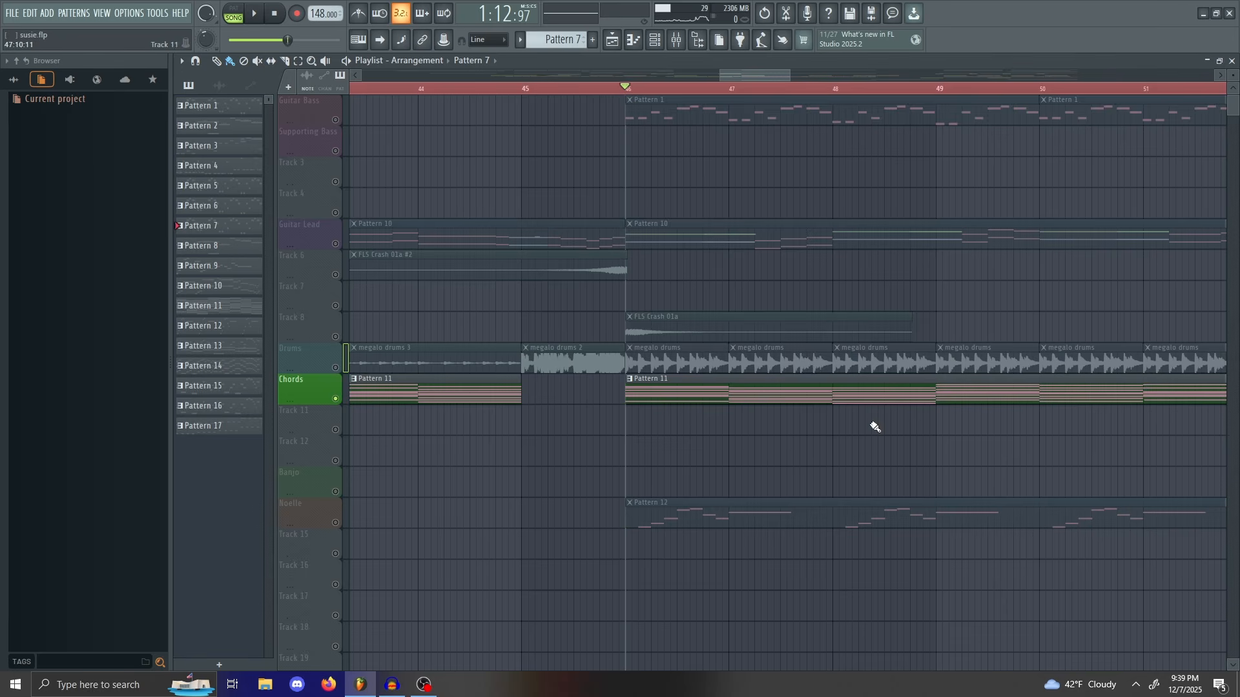
double_click(667, 390)
left_click_drag(507, 77, 886, 104)
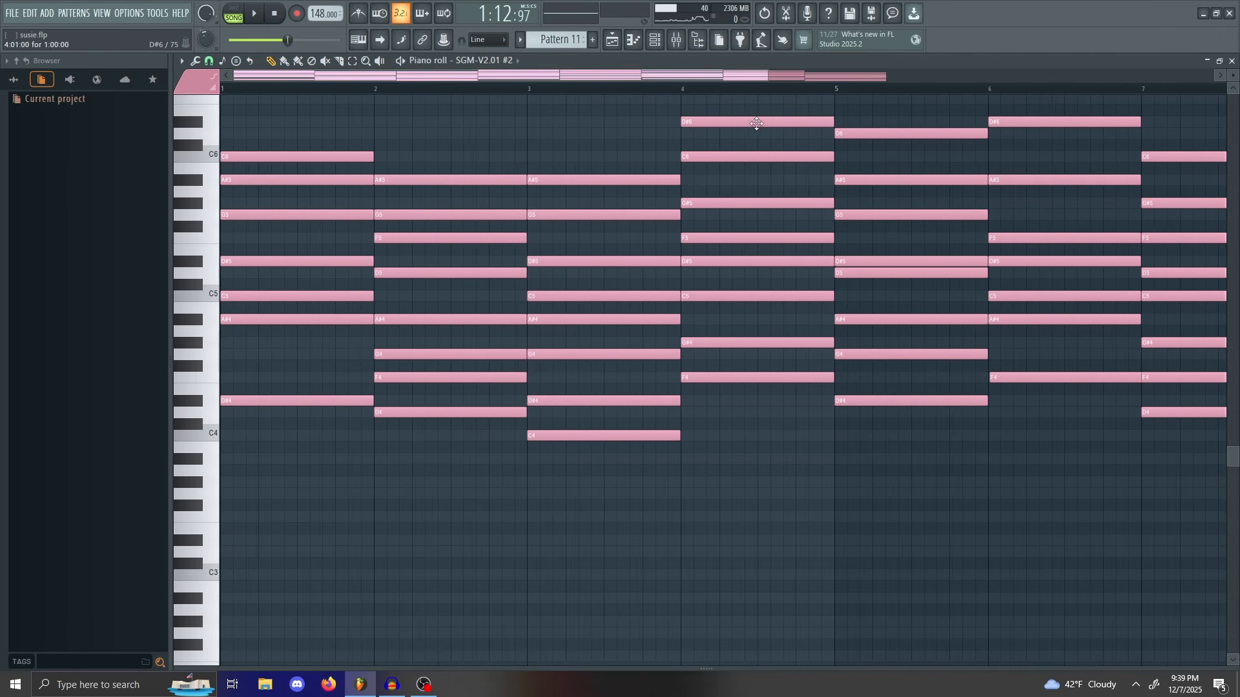
scroll(532, 163, "up", 5)
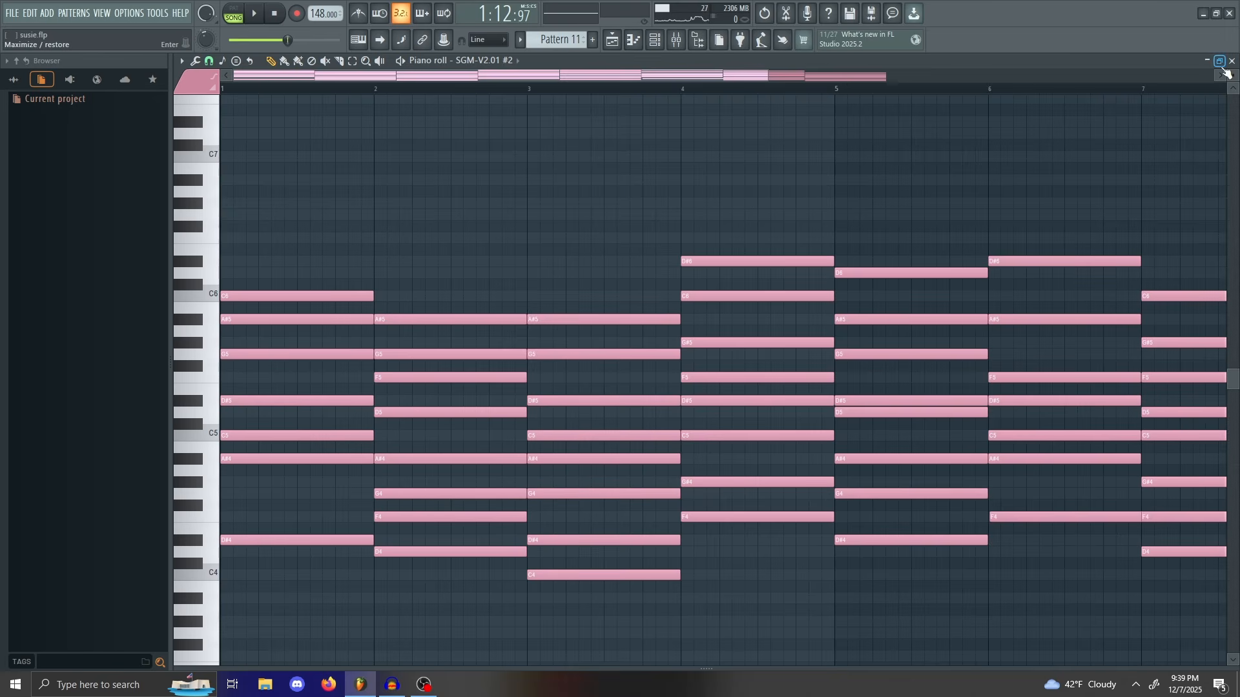
left_click(1231, 62)
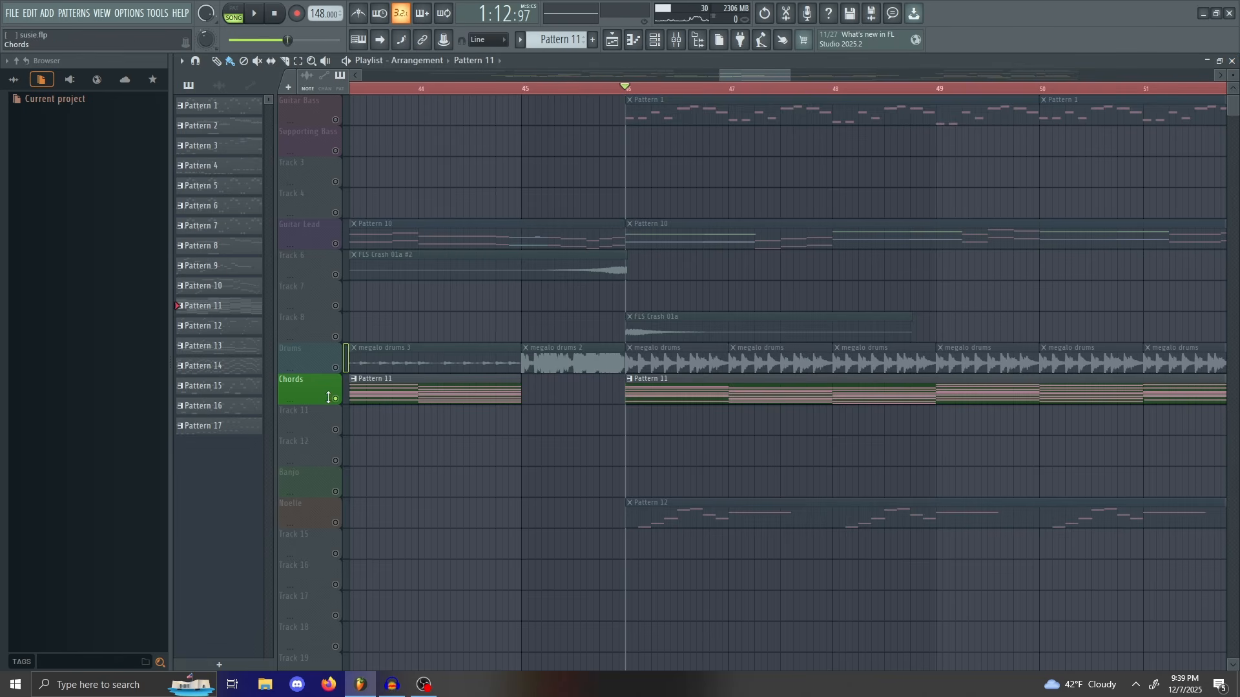
double_click(655, 398)
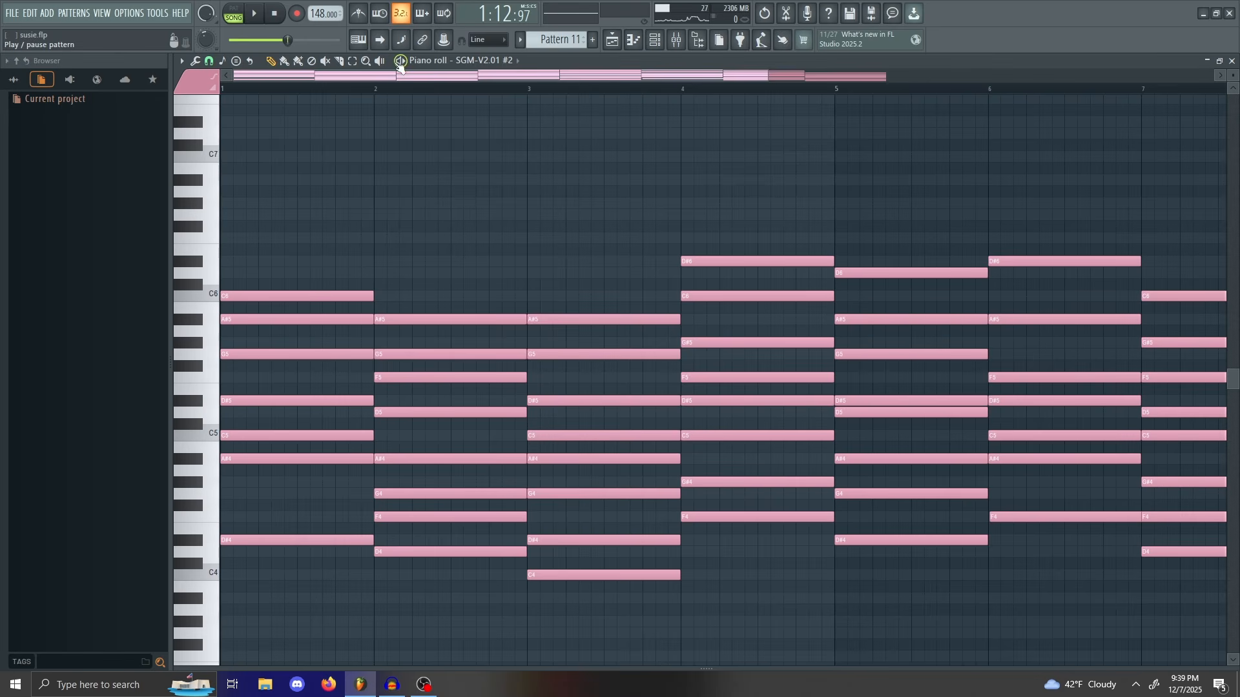
Step: Play Pattern 11's chord notes, replay them from the start, and stop playback
key("space")
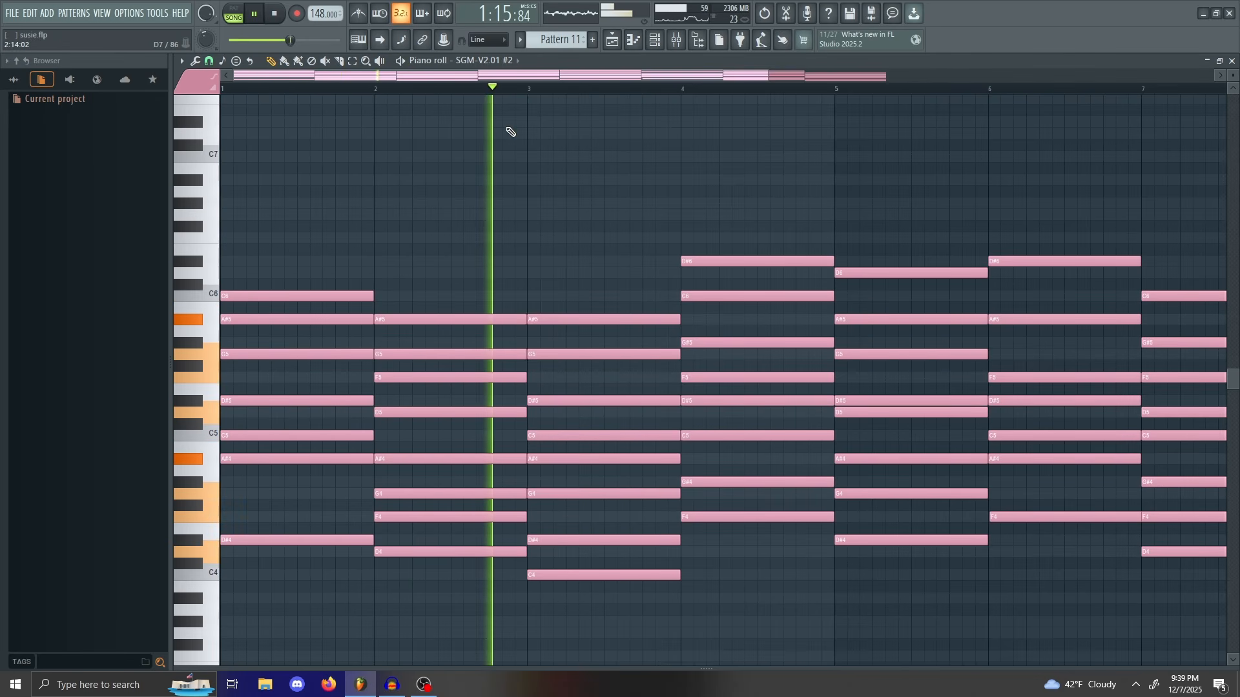
left_click_drag(527, 78, 288, 86)
key("space")
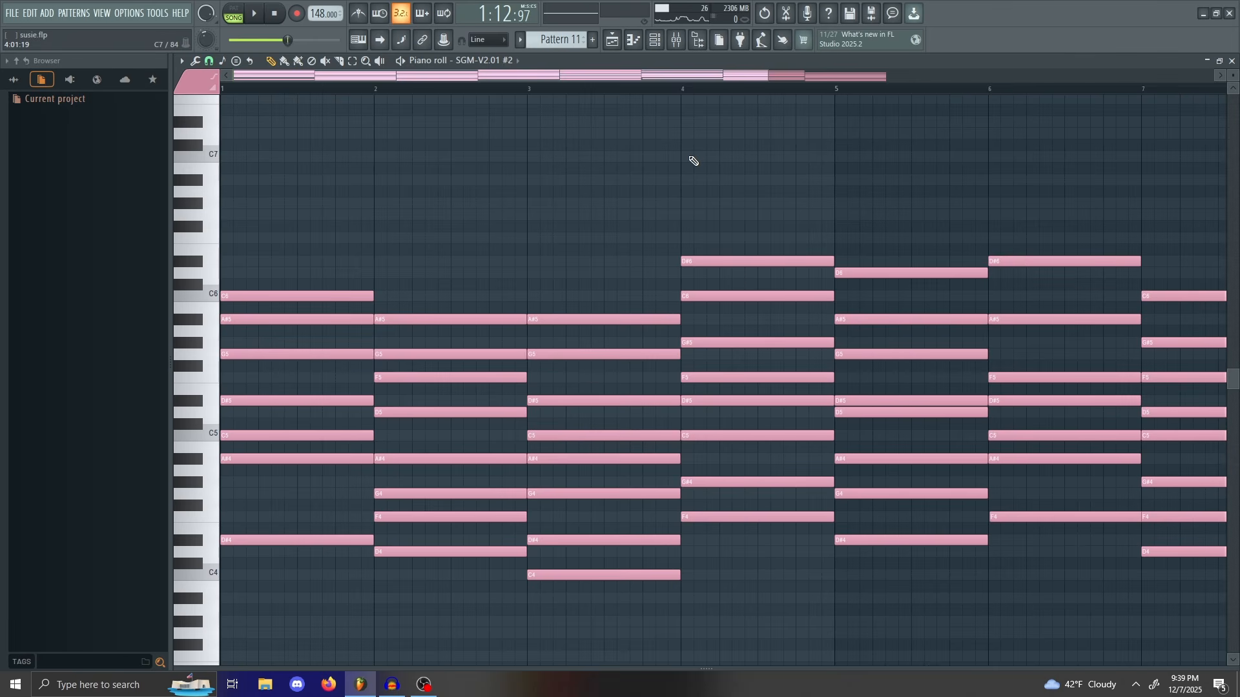
key("space")
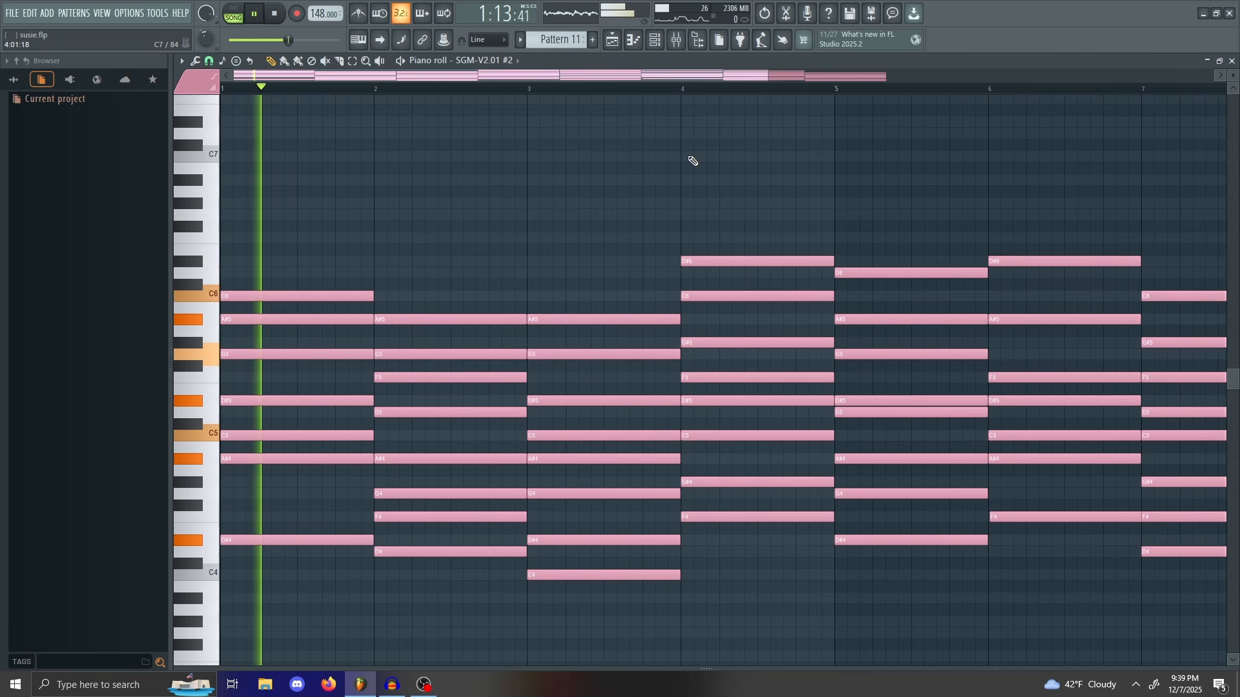
key("space")
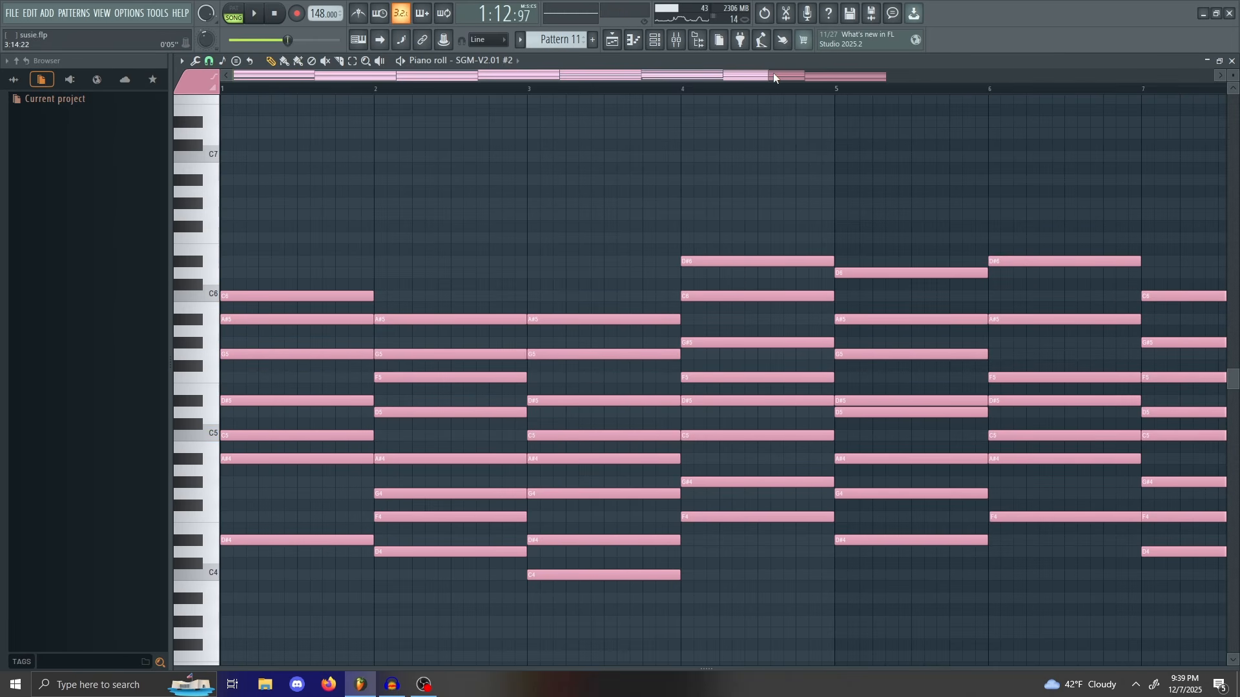
left_click_drag(774, 78, 612, 74)
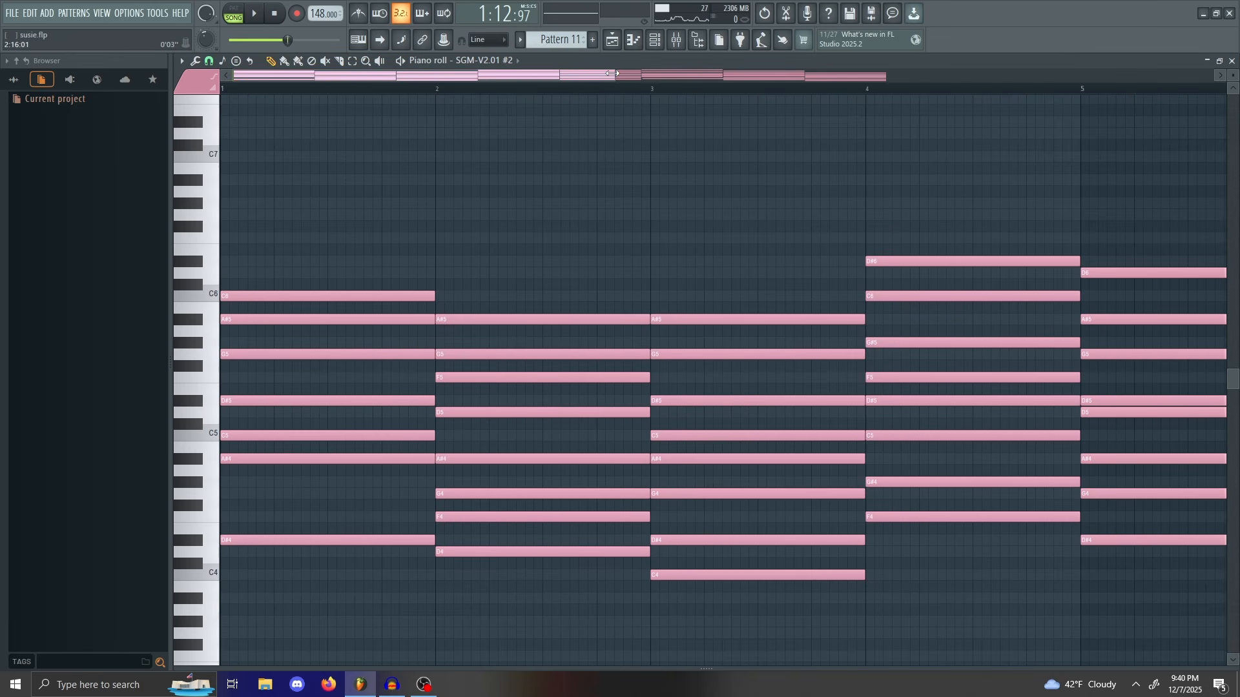
left_click_drag(612, 73, 681, 69)
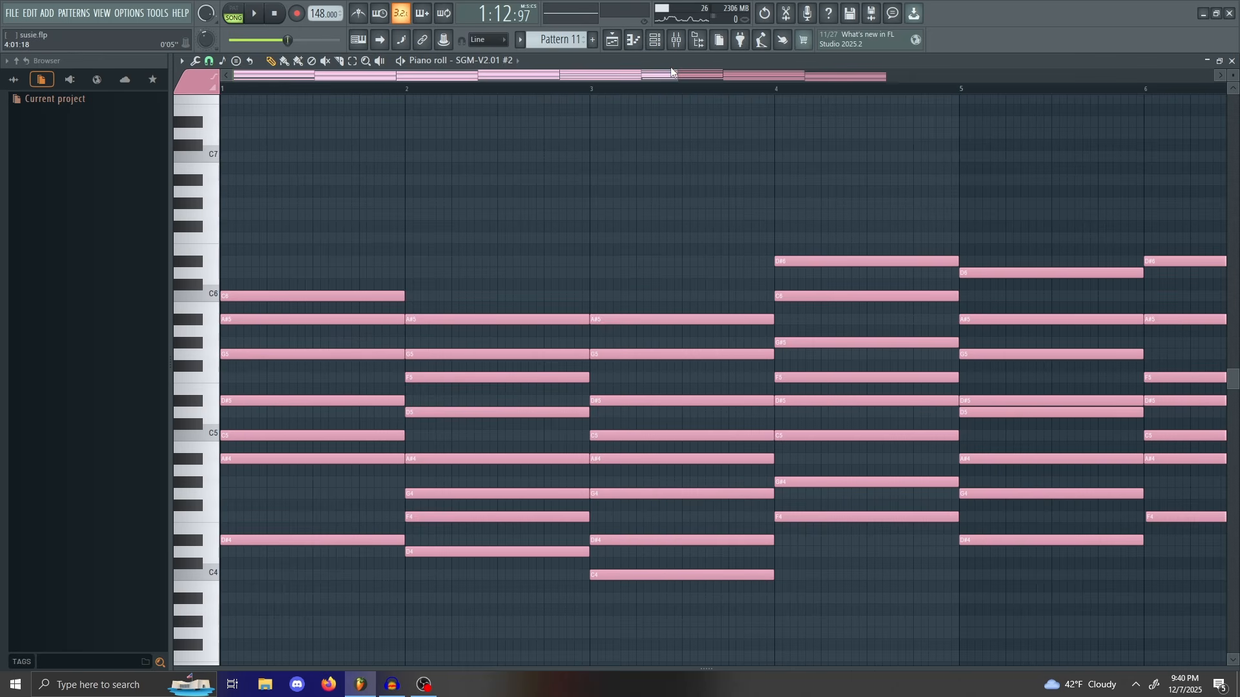
left_click_drag(672, 78, 980, 81)
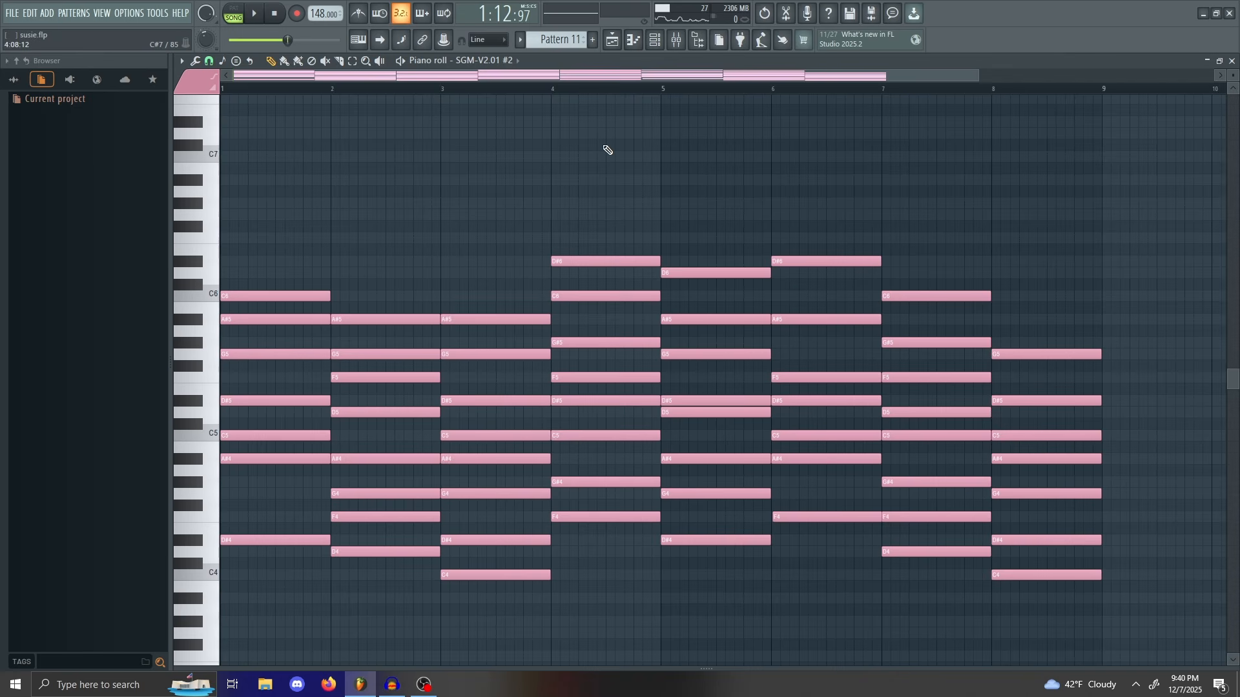
left_click_drag(986, 74, 930, 75)
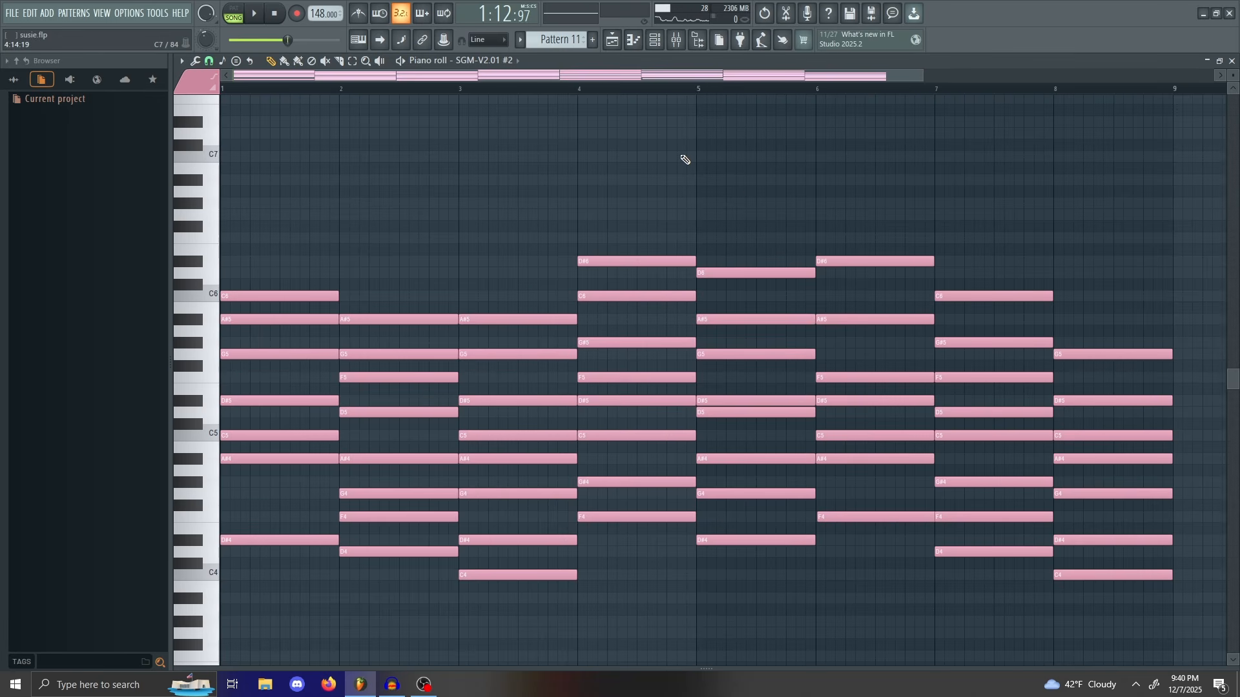
mouse_move(921, 70)
left_mouse_down()
mouse_move(882, 83)
mouse_move(924, 87)
left_mouse_up()
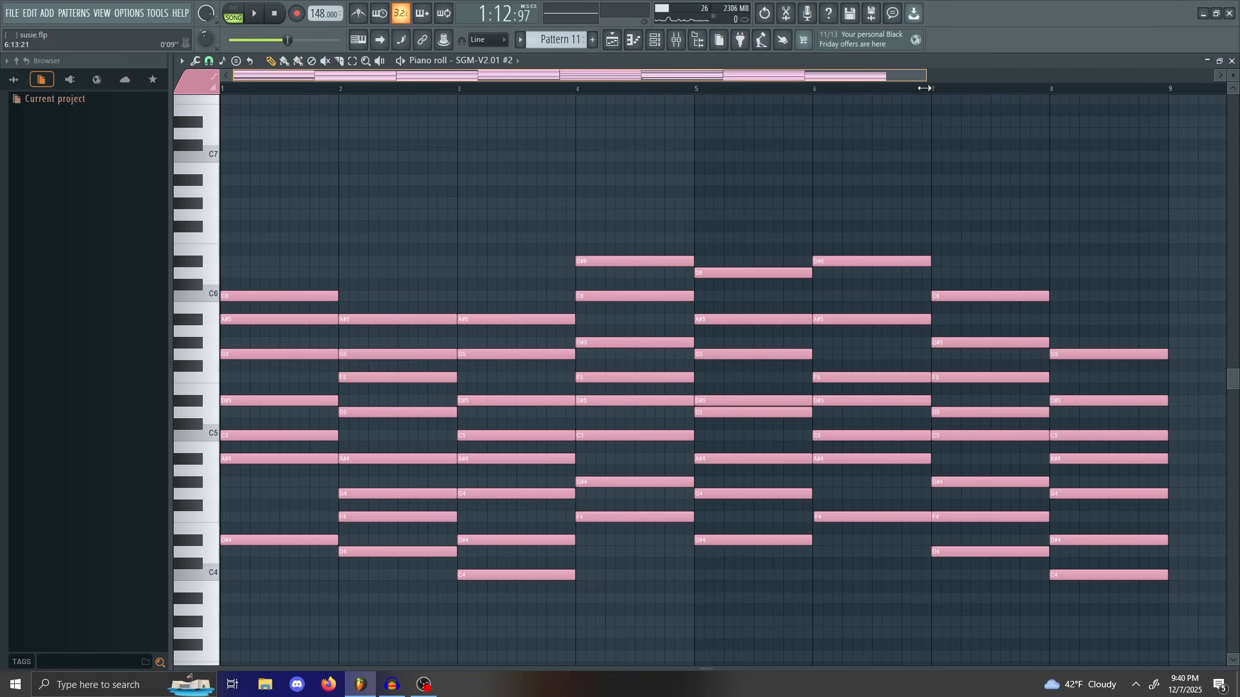
left_click_drag(925, 88, 911, 88)
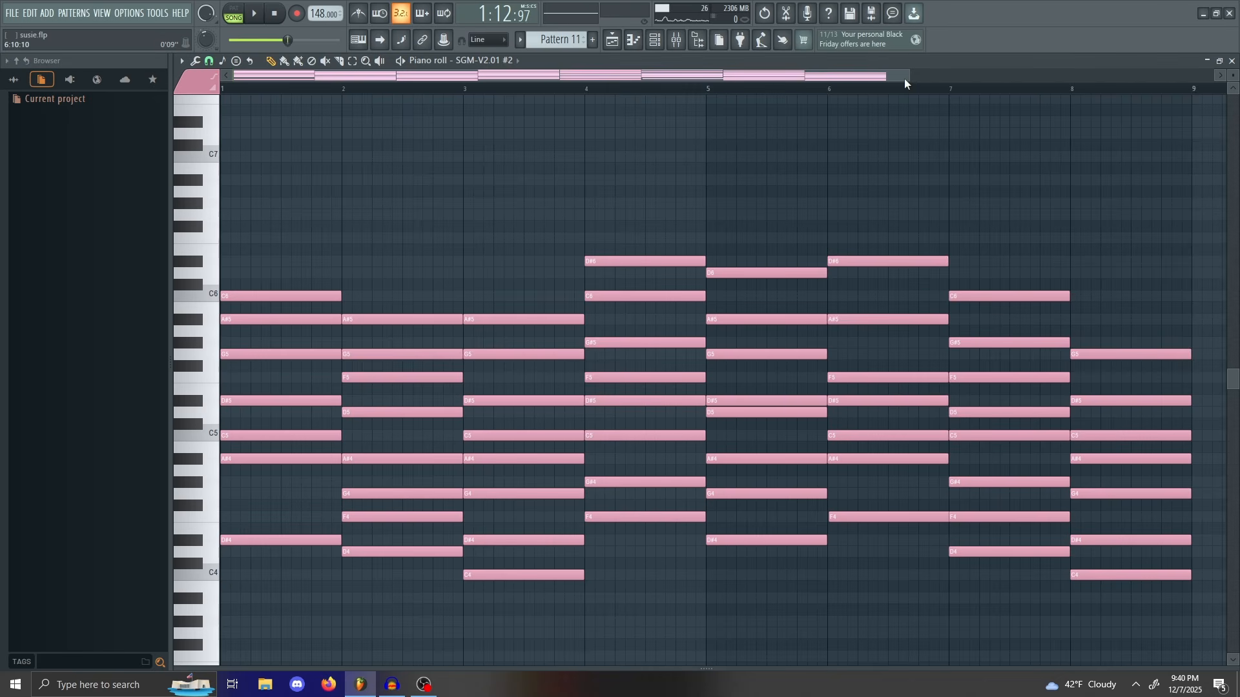
left_click_drag(904, 79, 933, 87)
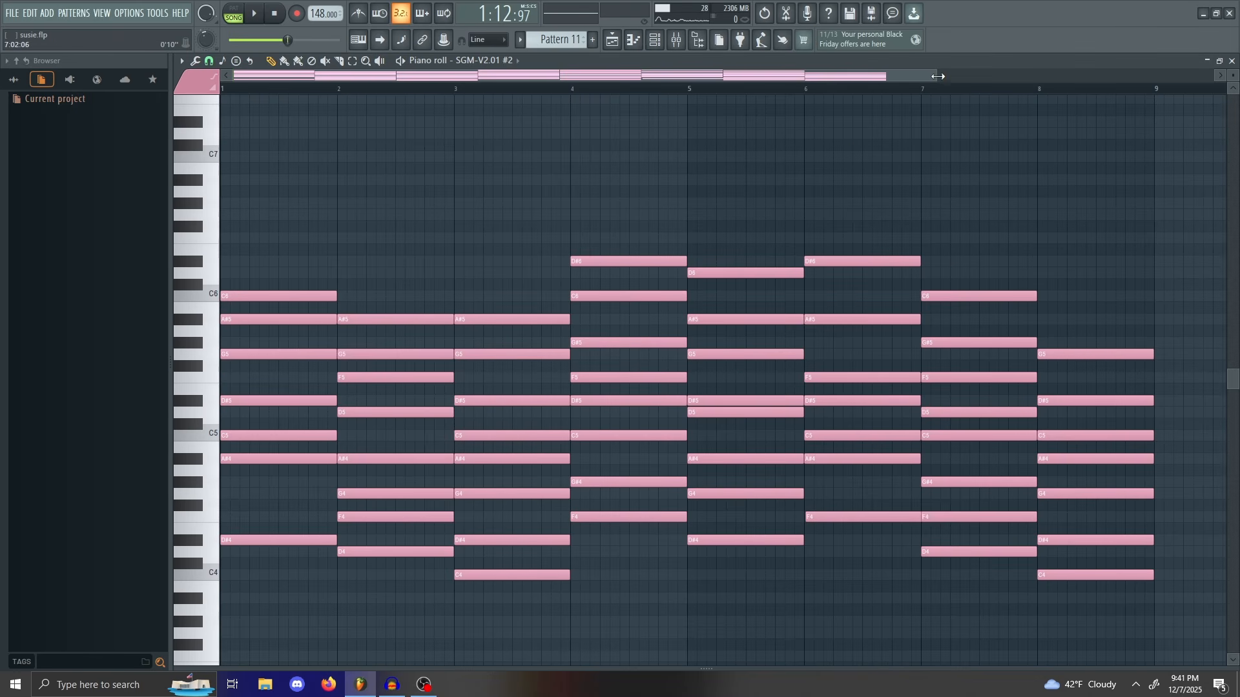
left_click_drag(938, 77, 886, 84)
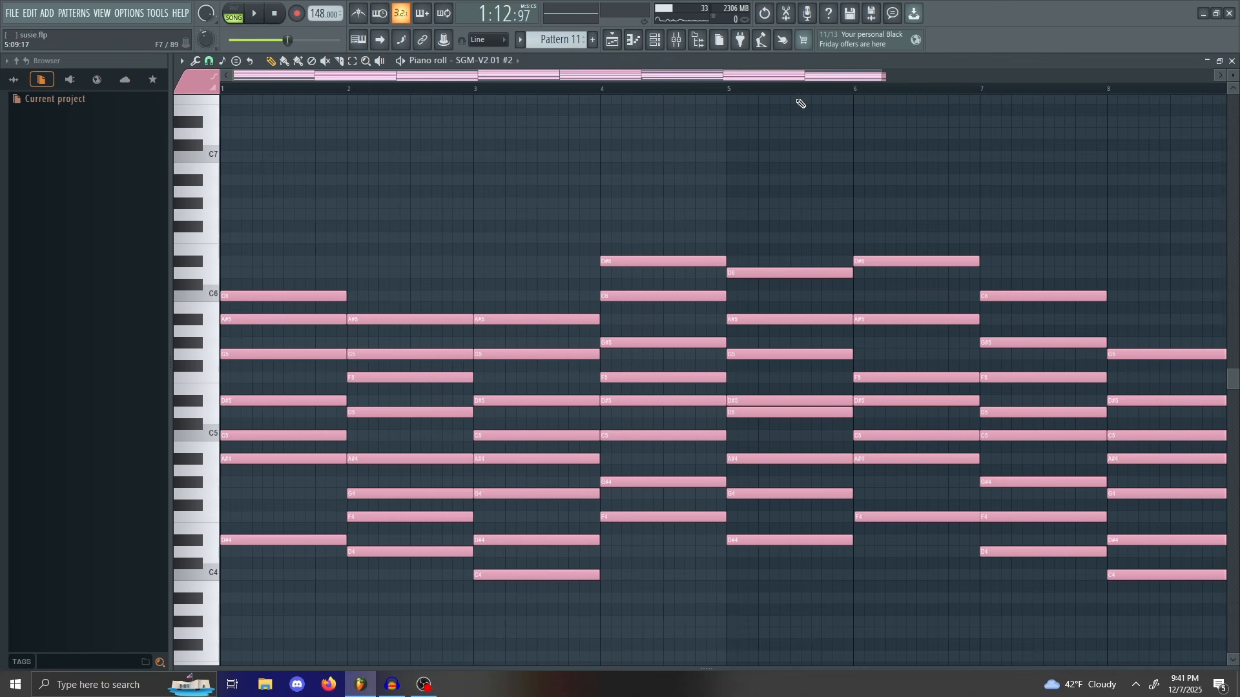
mouse_move(786, 78)
left_mouse_down()
mouse_move(832, 78)
mouse_move(791, 81)
left_mouse_up()
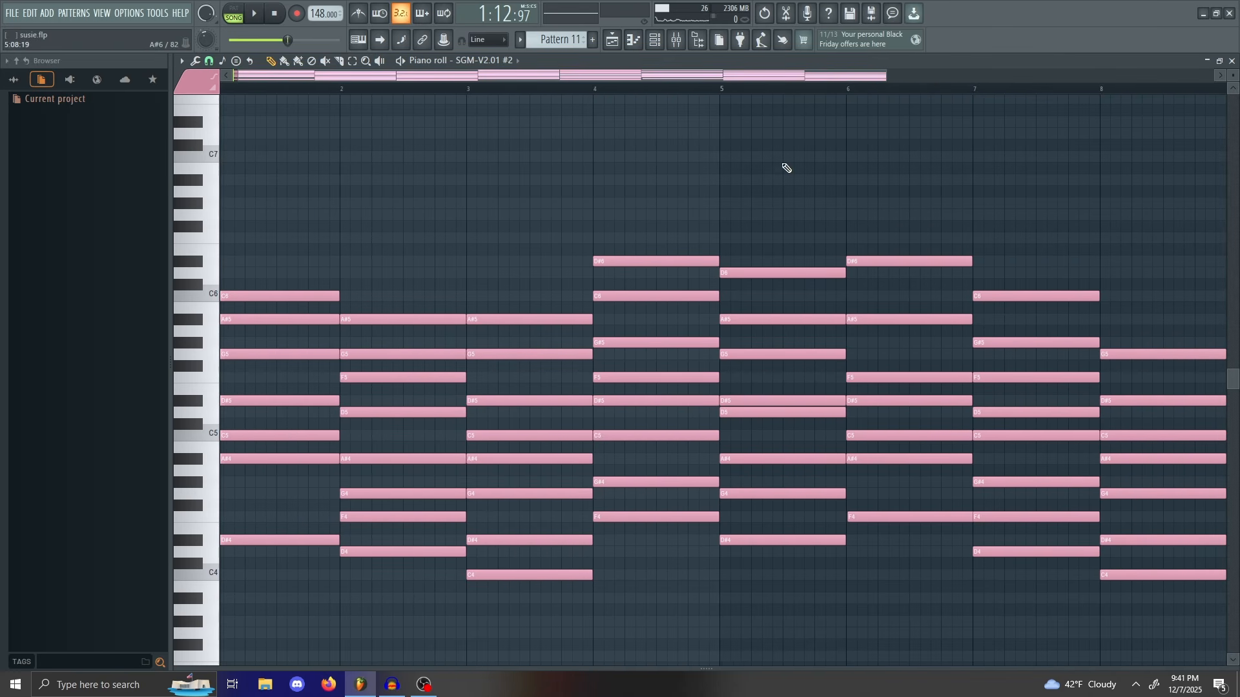
left_click_drag(882, 78, 968, 382)
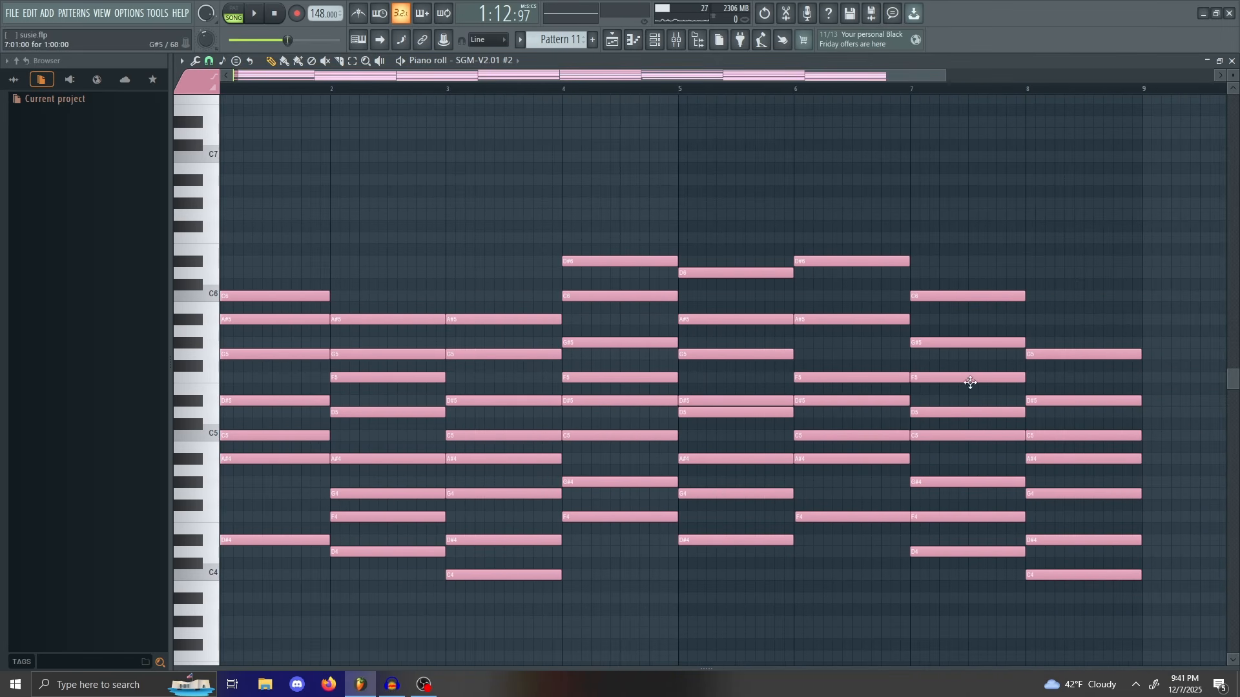
left_click_drag(947, 81, 902, 76)
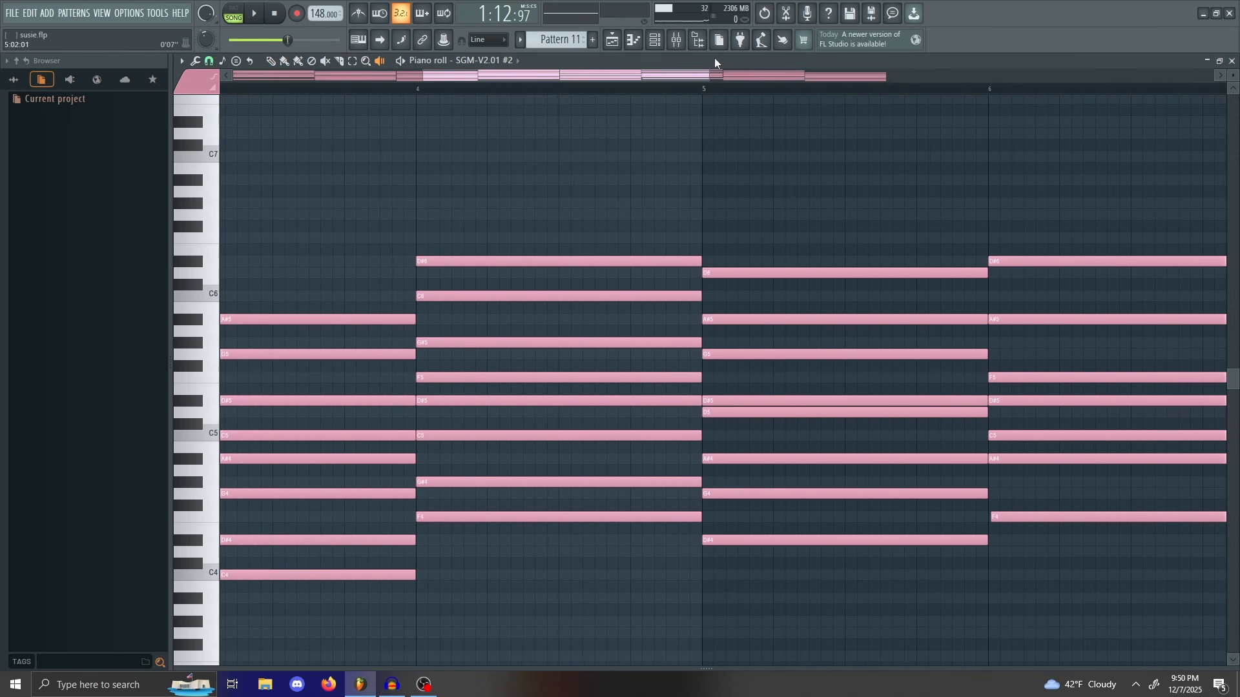
left_click_drag(713, 74, 656, 76)
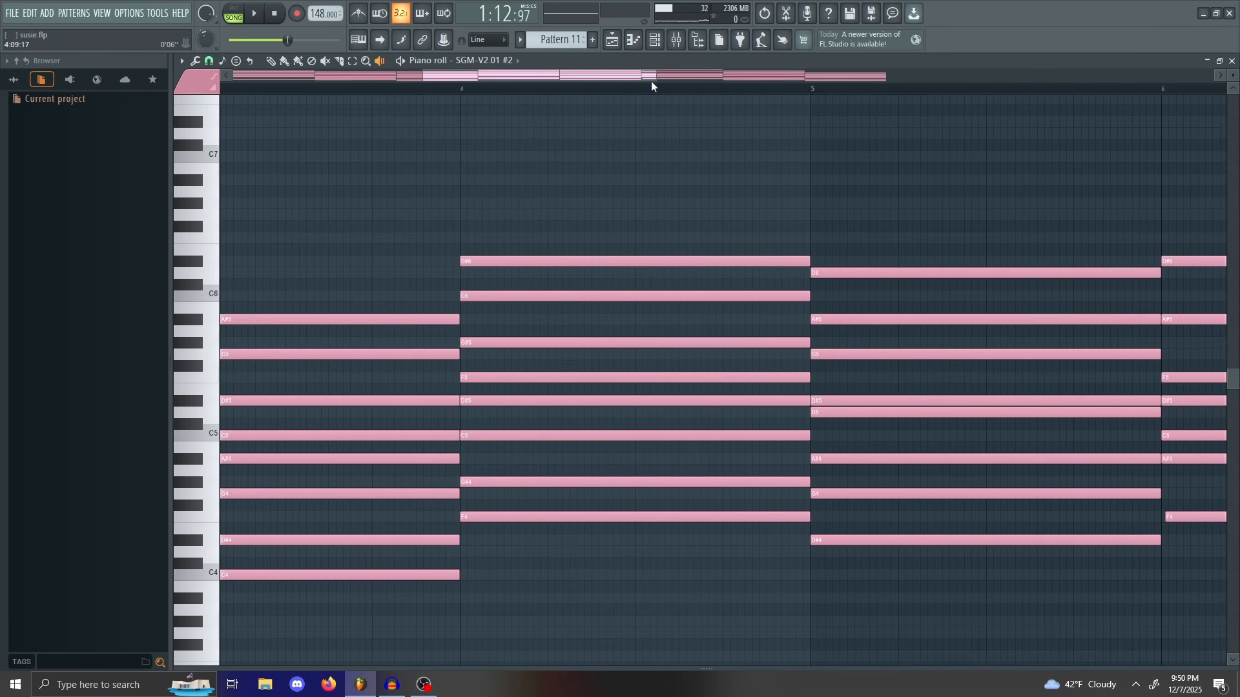
left_click_drag(651, 77, 683, 76)
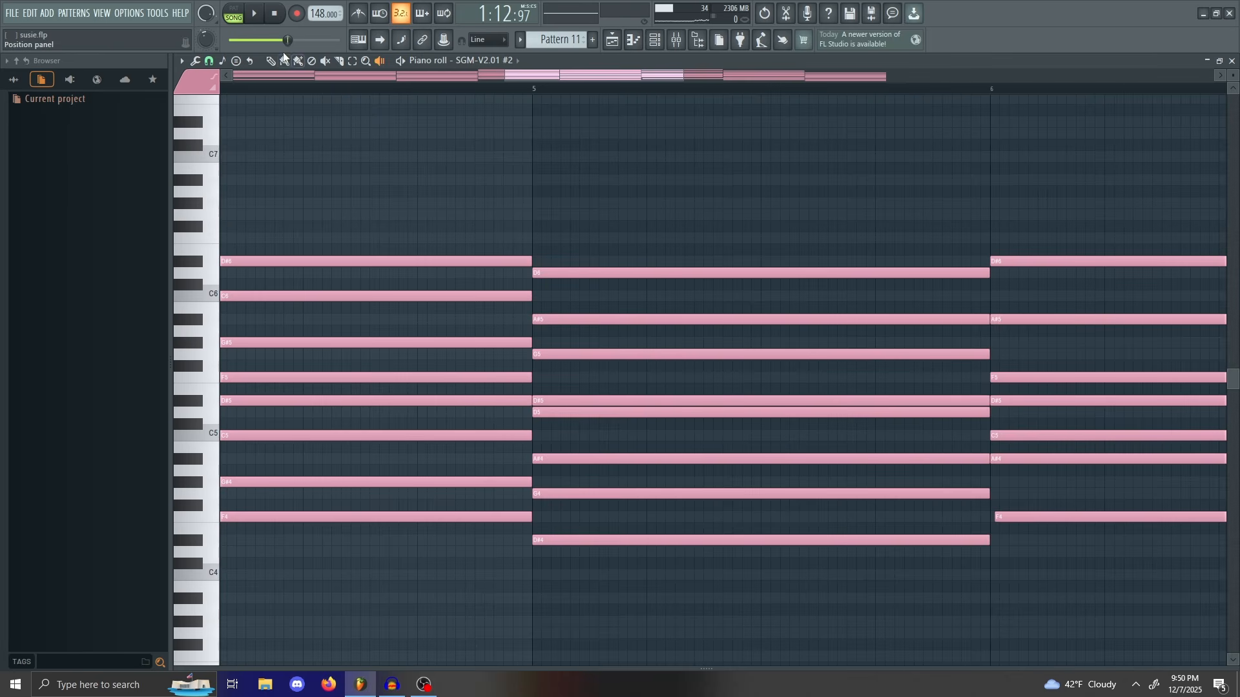
Step: Zoom in on bar 5 and delete four notes of its chord with the Draw tool
left_click_drag(683, 76, 640, 76)
left_click_drag(638, 75, 655, 76)
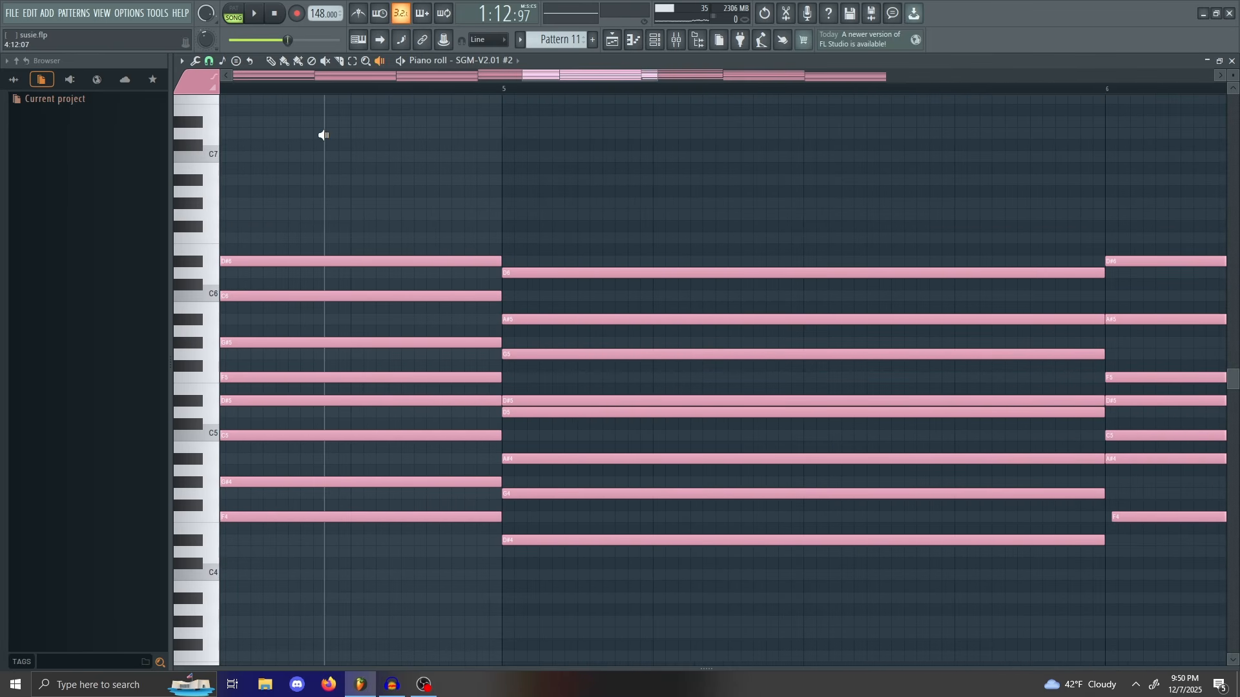
left_click(272, 61)
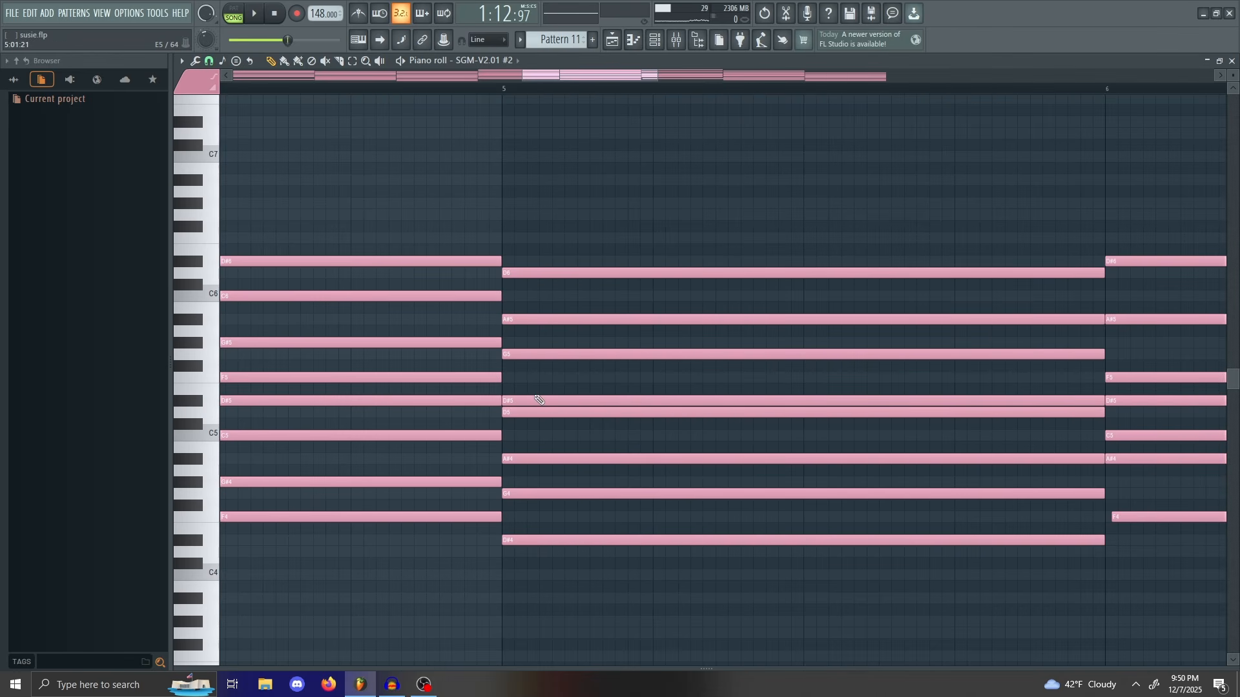
right_click(542, 354)
right_click(554, 319)
right_click(566, 273)
right_click(565, 459)
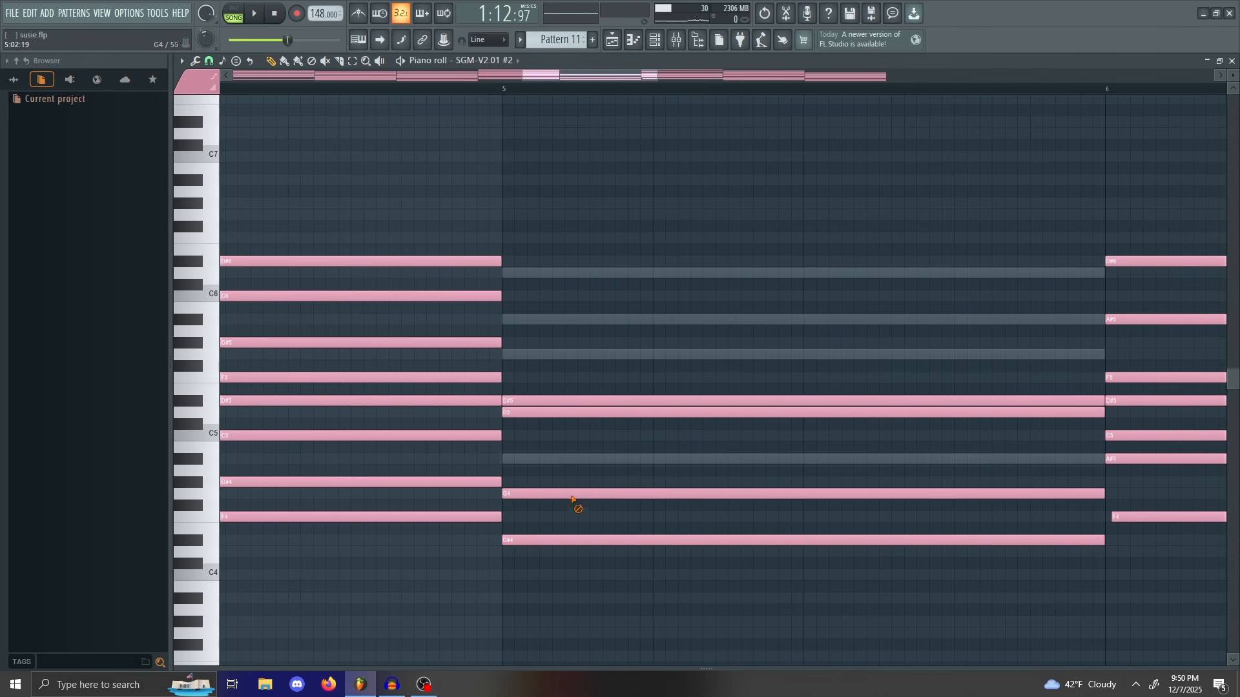
Step: Switch the piano roll to pattern SGM-V2.01 #3 and delete six bar 5 chord notes
left_click(455, 60)
left_click(511, 98)
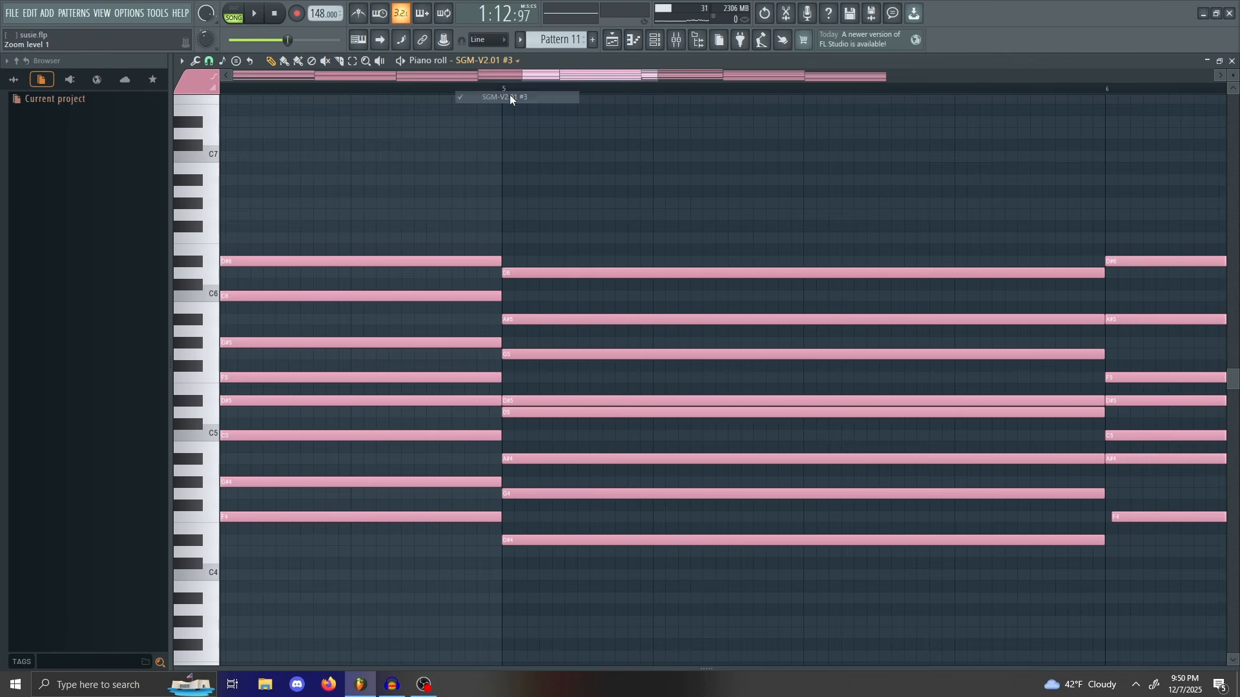
right_click(587, 273)
right_click(590, 319)
right_click(591, 355)
right_click(583, 459)
right_click(583, 494)
right_click(584, 541)
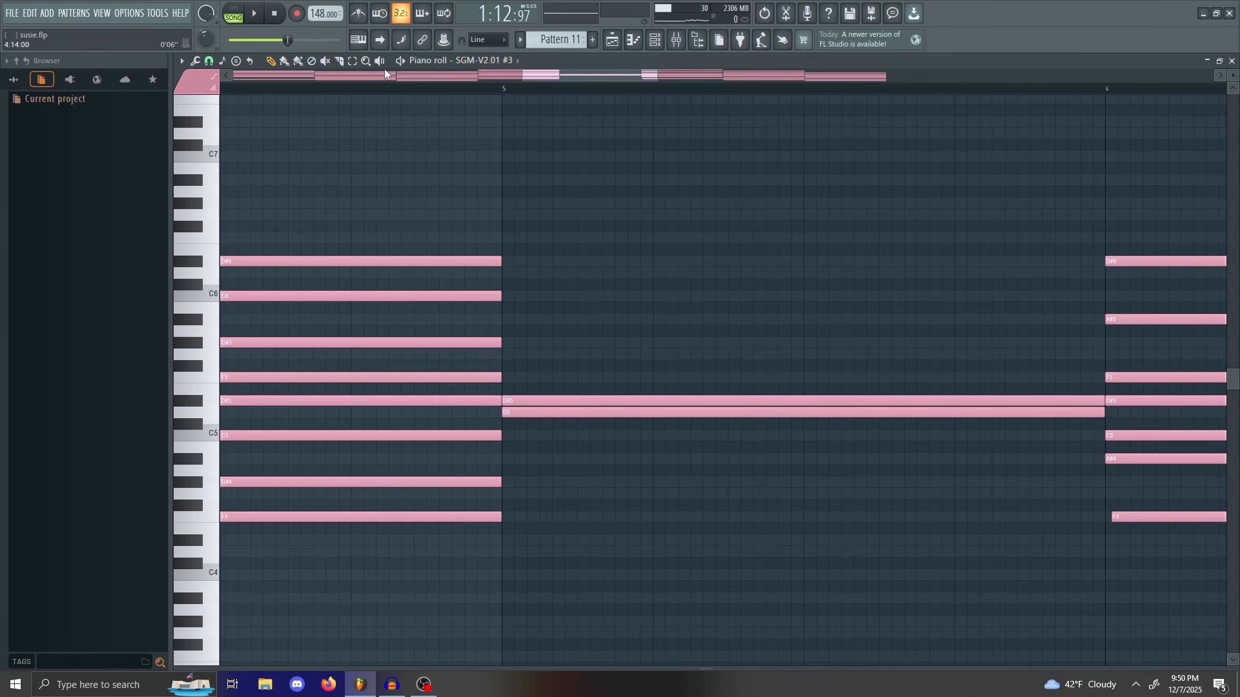
Step: Audition bar 5 with the Playback tool, undo both deletions, and audition the restored chord
left_click(380, 60)
left_click(514, 207)
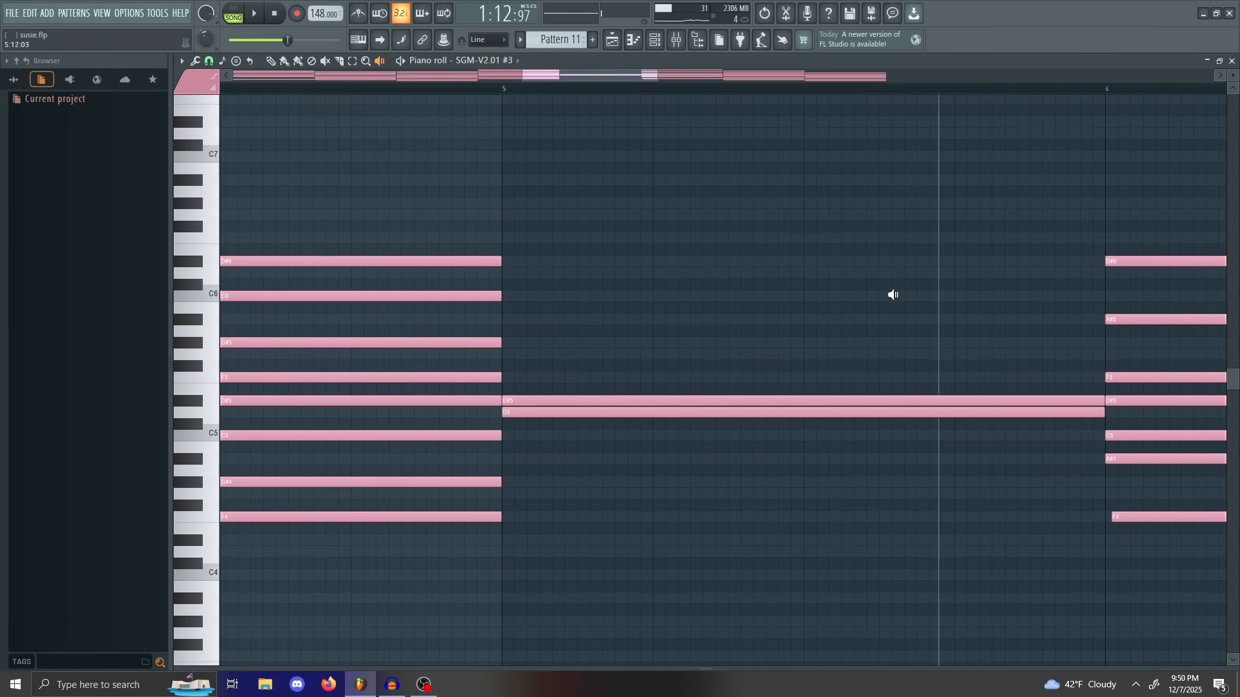
left_click_drag(894, 294, 833, 142)
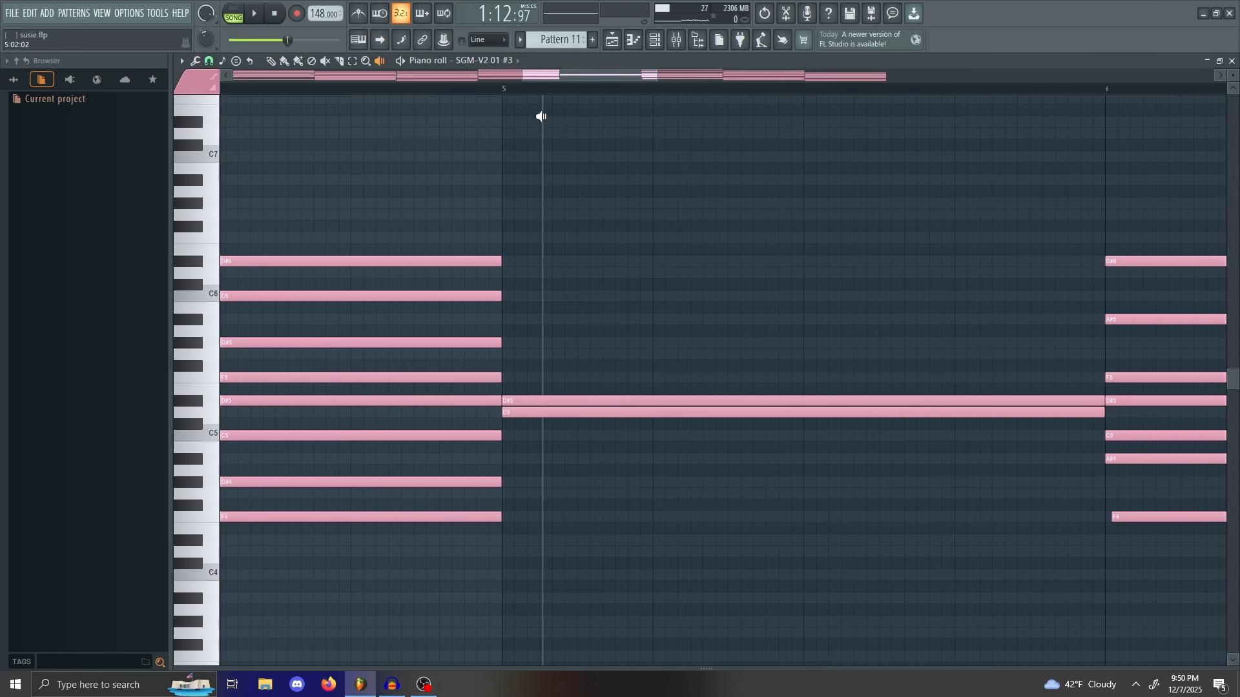
key("ctrl+z")
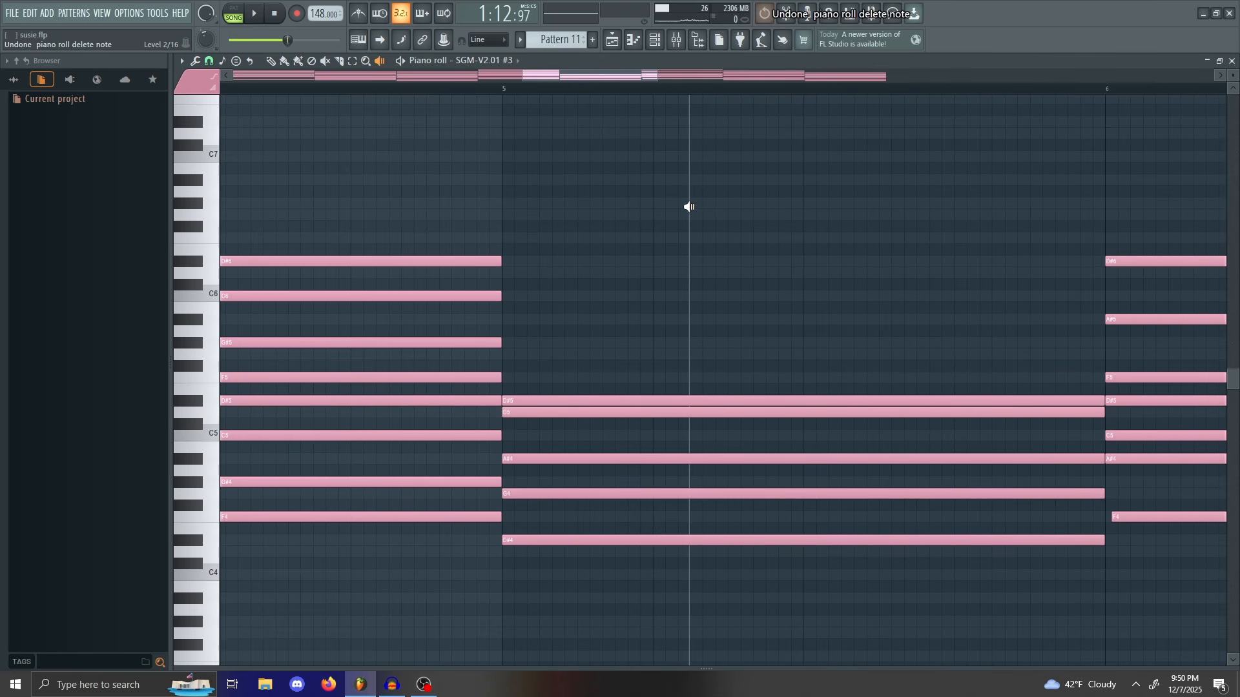
key("ctrl+z")
left_click(688, 188)
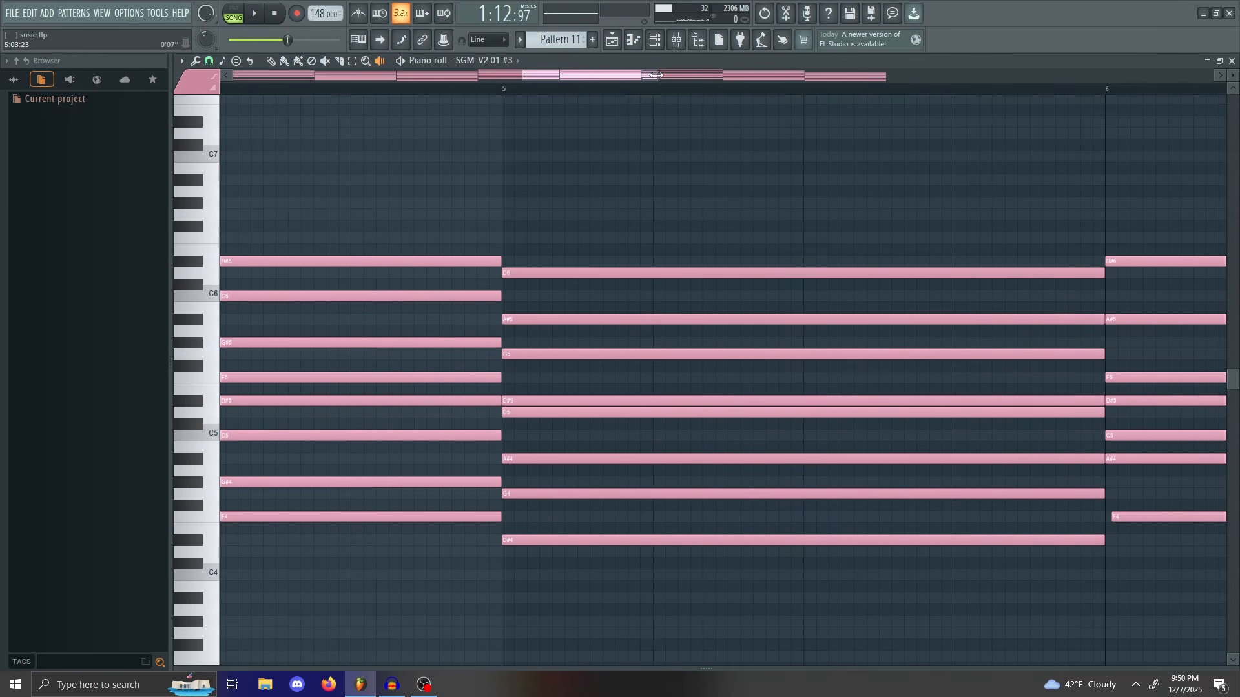
Step: Zoom in and pan across bar 5 of the piano roll, with the Playback tool selected
left_click_drag(656, 75, 635, 76)
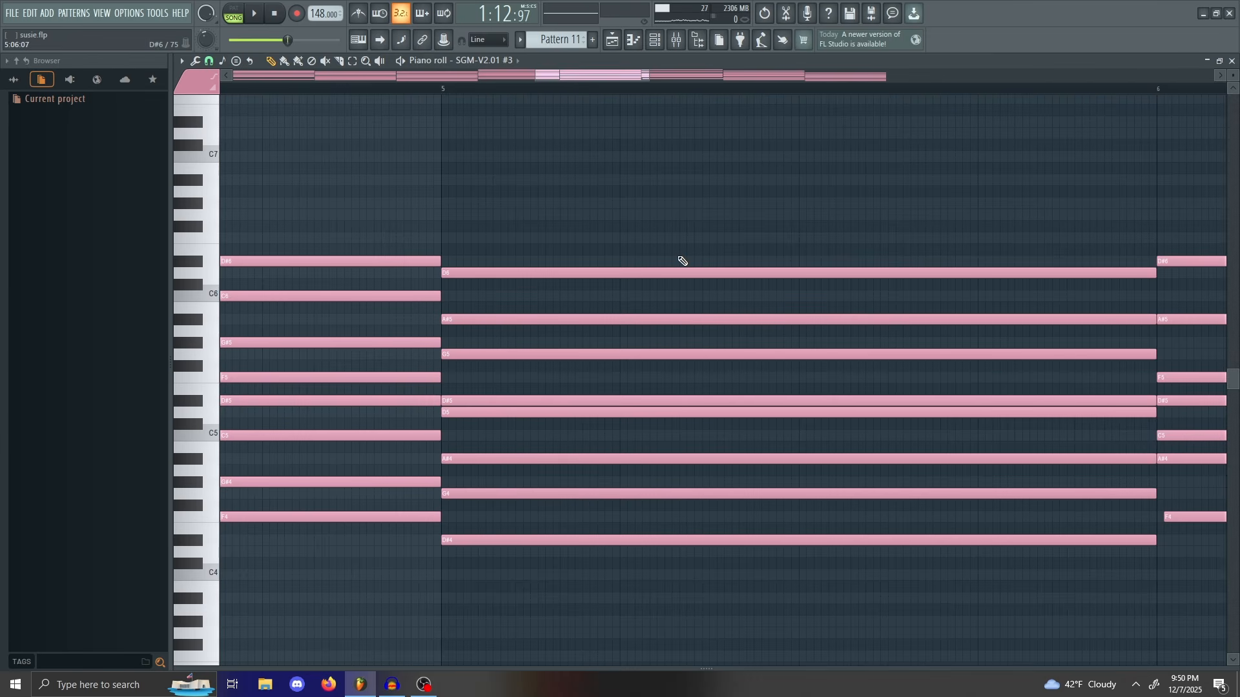
left_click_drag(648, 77, 641, 80)
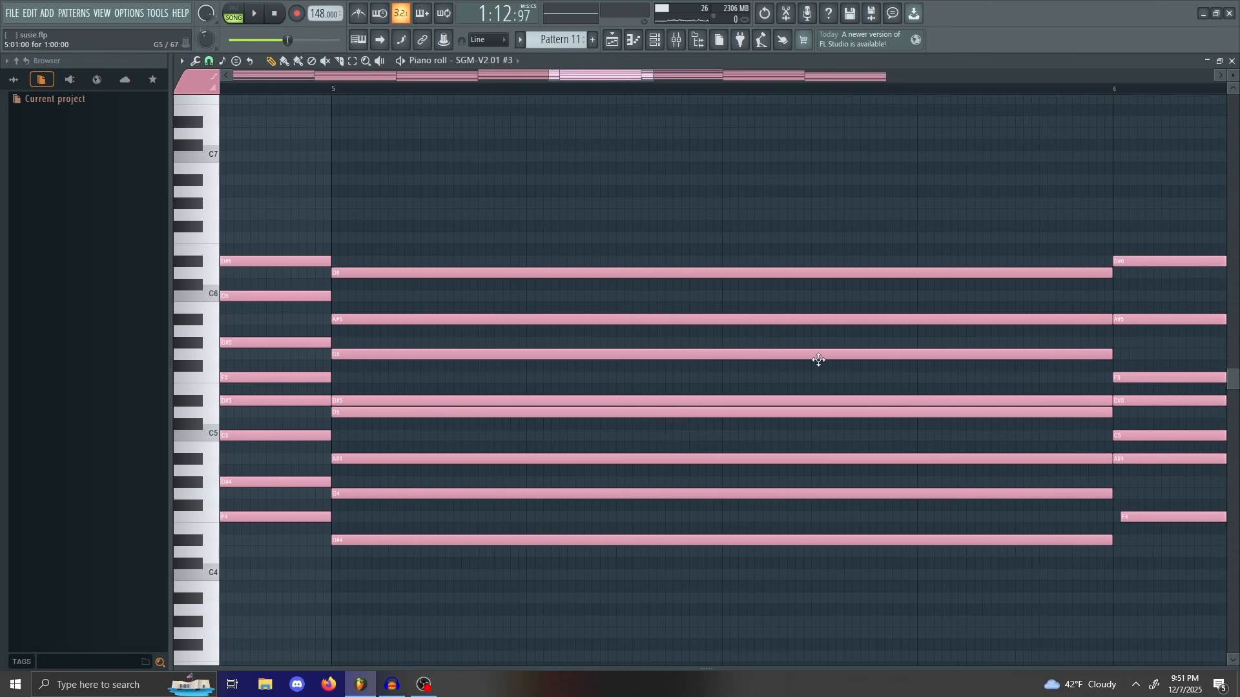
left_click_drag(647, 78, 640, 77)
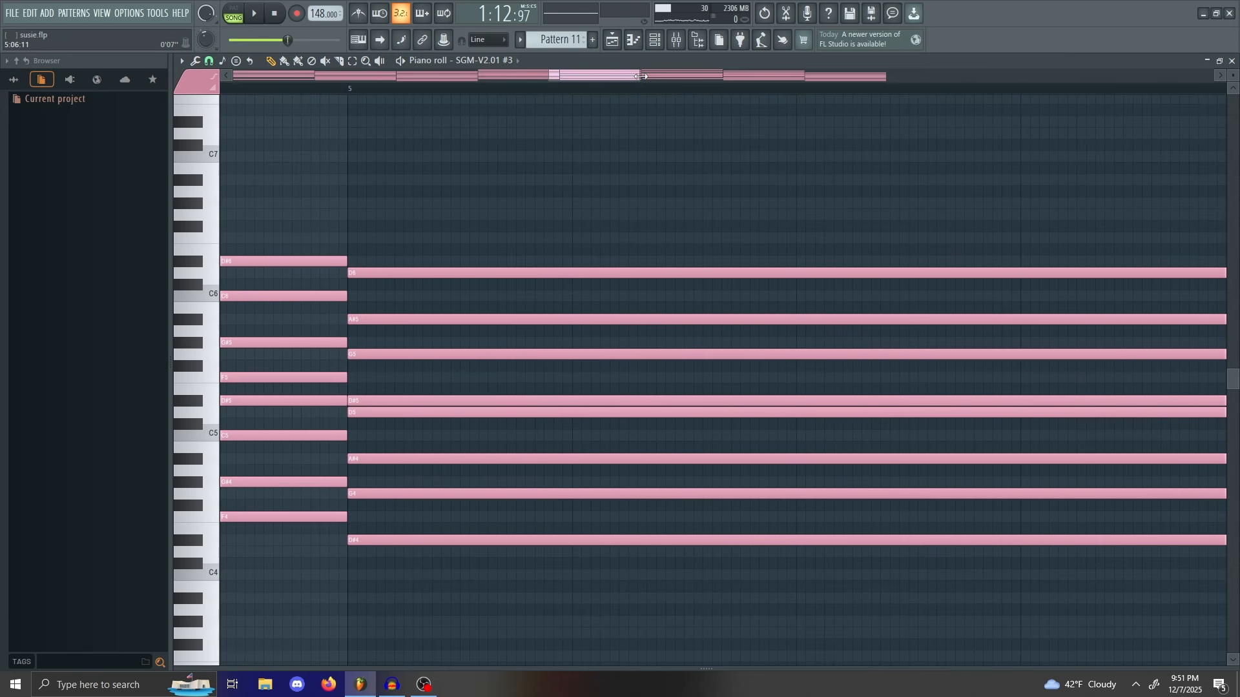
mouse_move(640, 77)
left_mouse_down()
mouse_move(726, 68)
mouse_move(638, 79)
left_mouse_up()
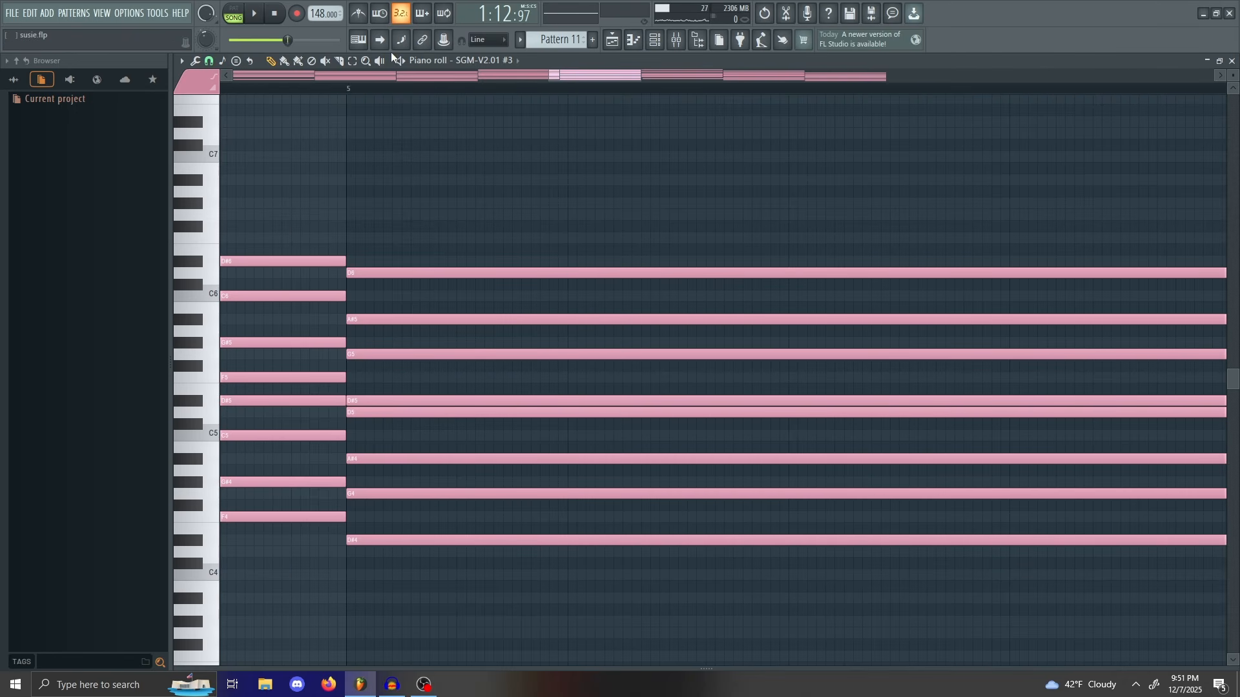
left_click(380, 61)
left_click_drag(590, 77, 597, 78)
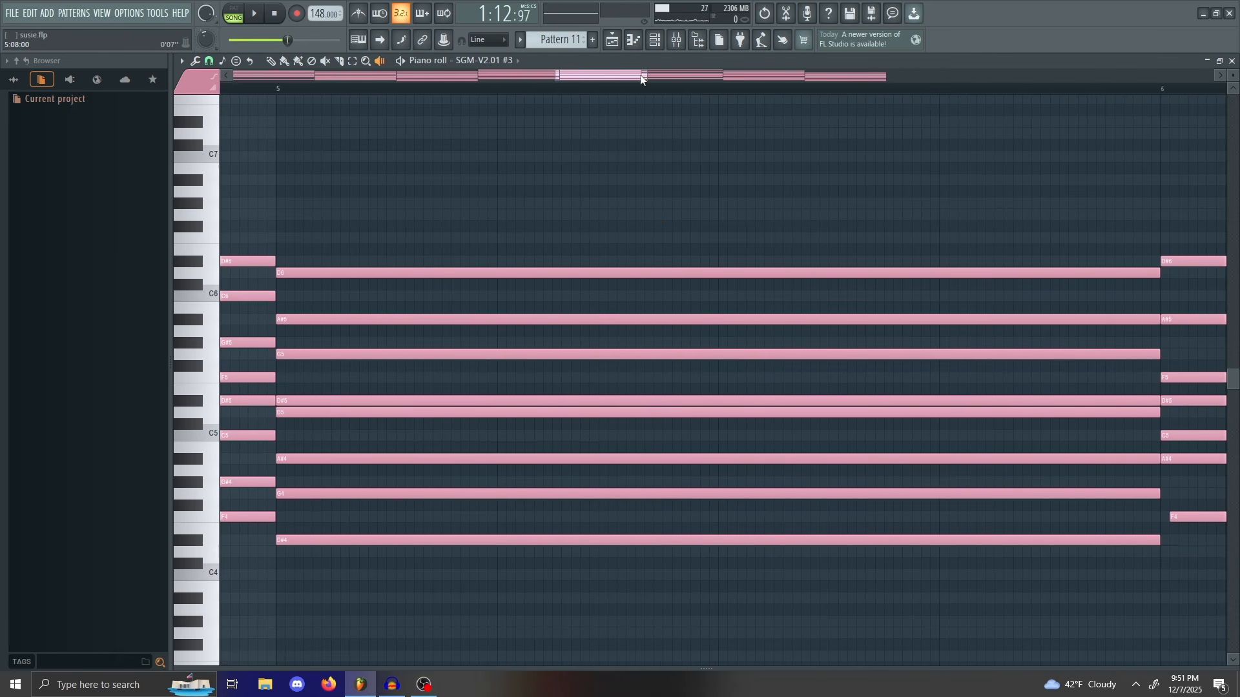
mouse_move(647, 76)
left_mouse_down()
mouse_move(844, 75)
mouse_move(652, 78)
left_mouse_up()
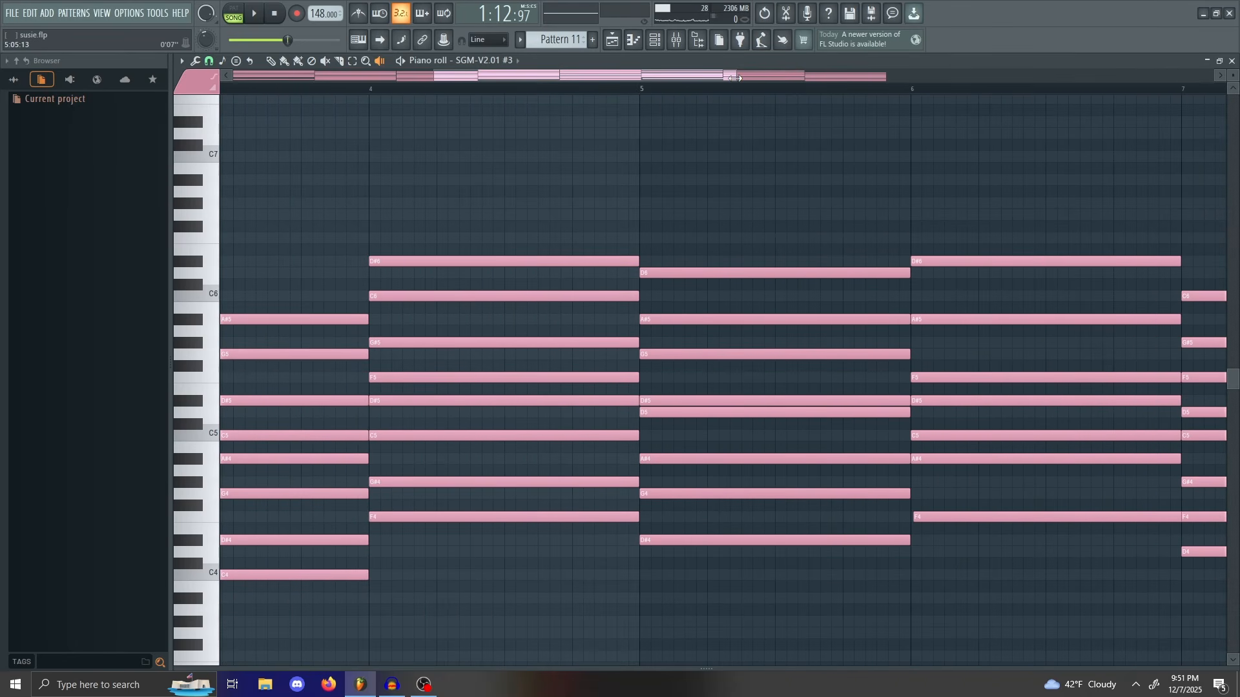
mouse_move(734, 78)
left_mouse_down()
mouse_move(621, 80)
mouse_move(645, 68)
mouse_move(944, 86)
mouse_move(564, 87)
mouse_move(745, 76)
left_mouse_up()
Step: Close the piano roll, unsolo the Chords track, and move the song position to bar 62
left_click(1233, 62)
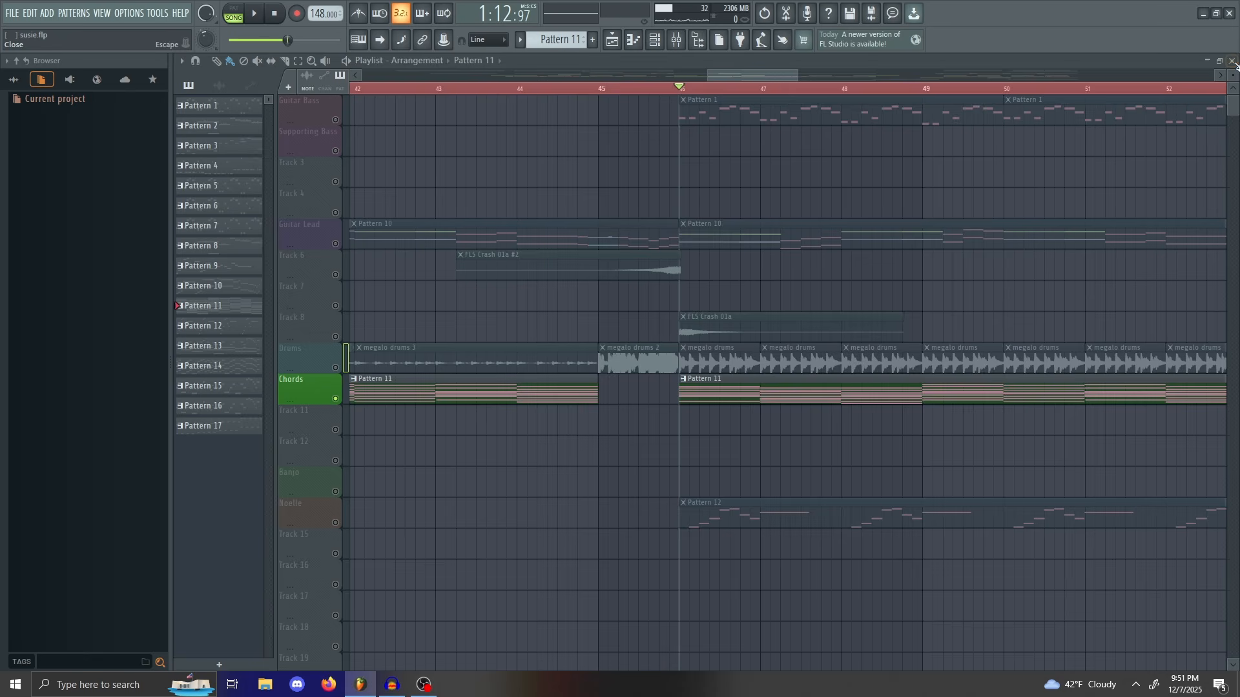
right_click(336, 400)
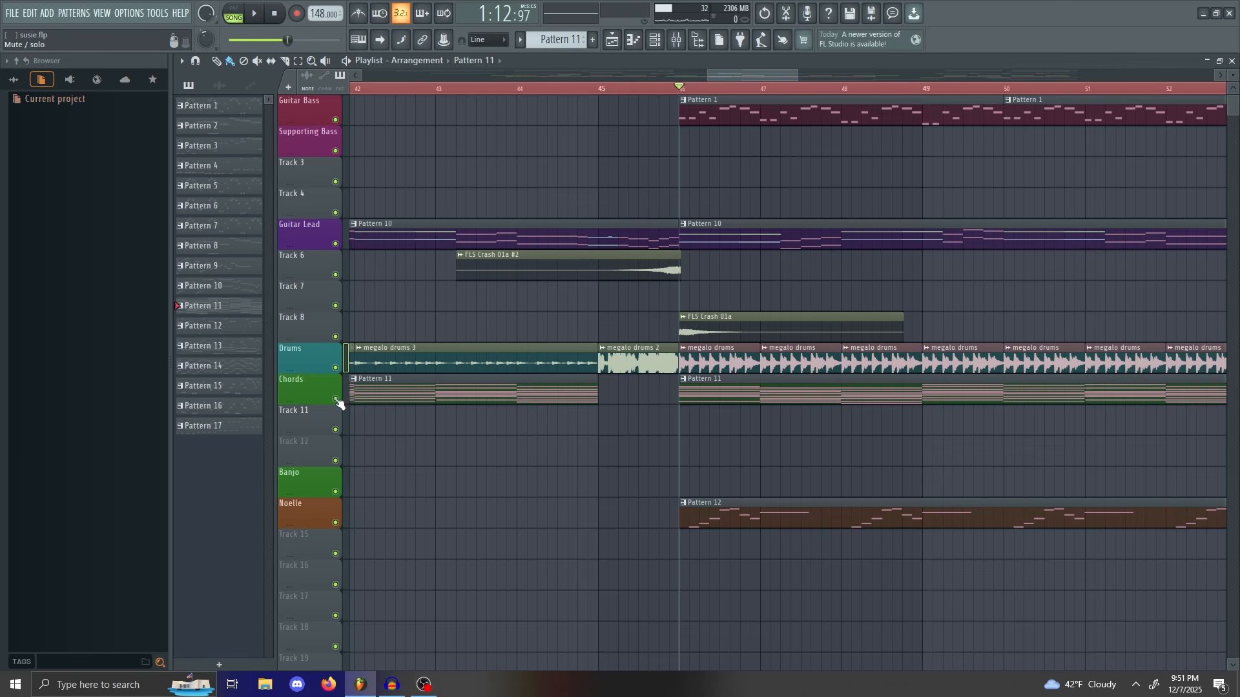
left_click_drag(769, 75, 974, 73)
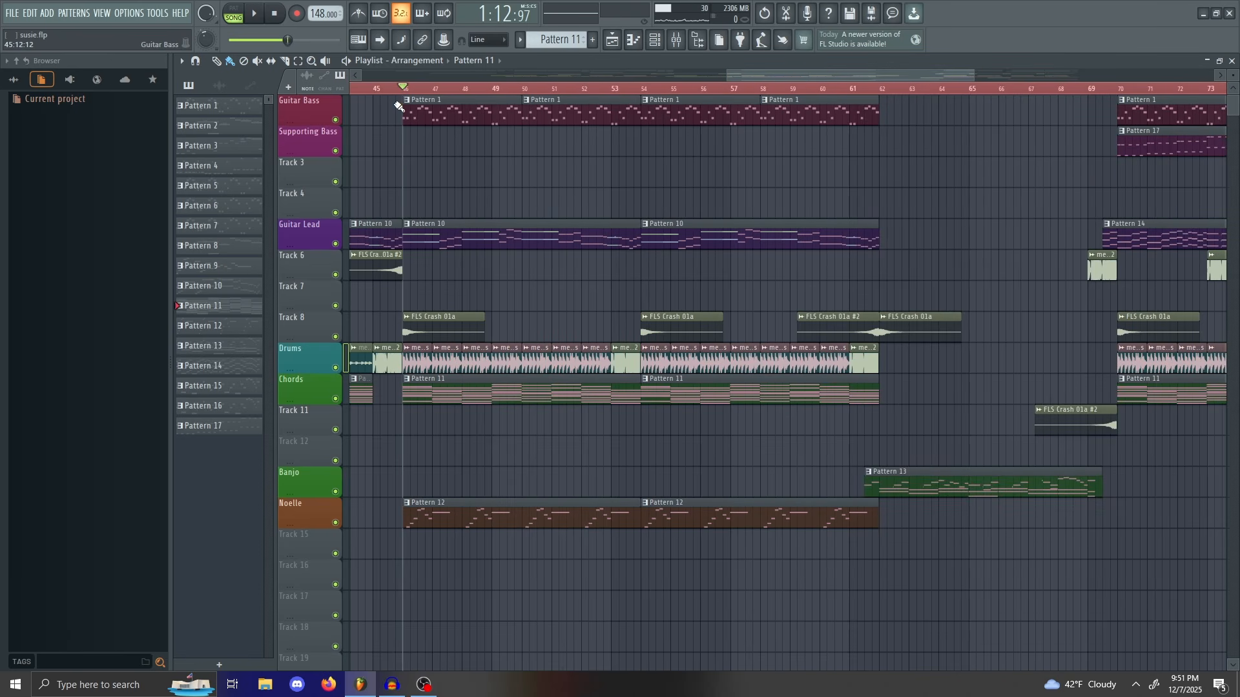
left_click_drag(406, 87, 862, 195)
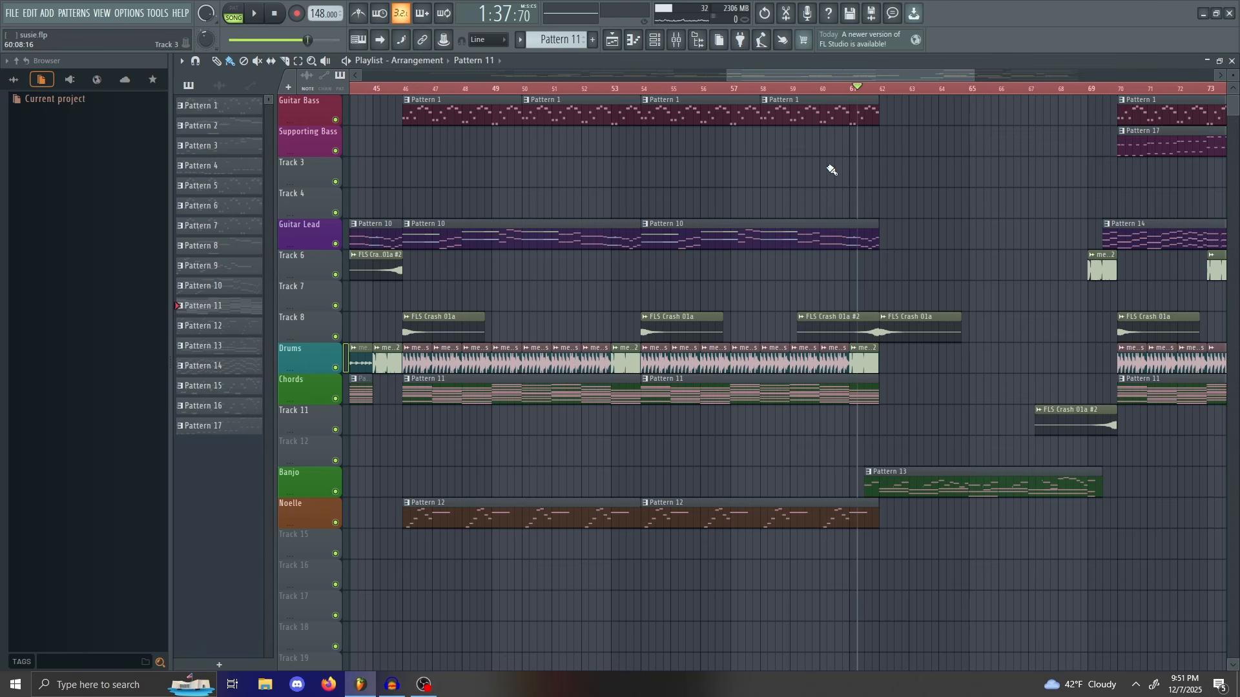
left_click_drag(785, 75, 862, 73)
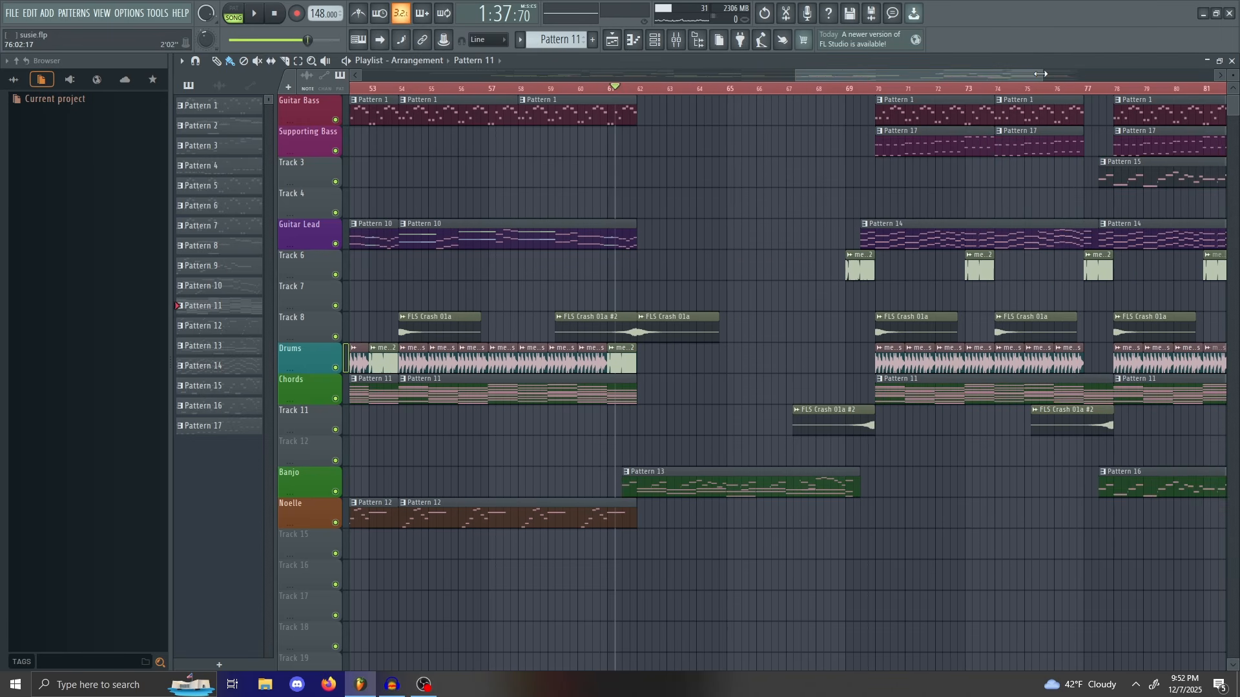
left_click_drag(1041, 74, 908, 72)
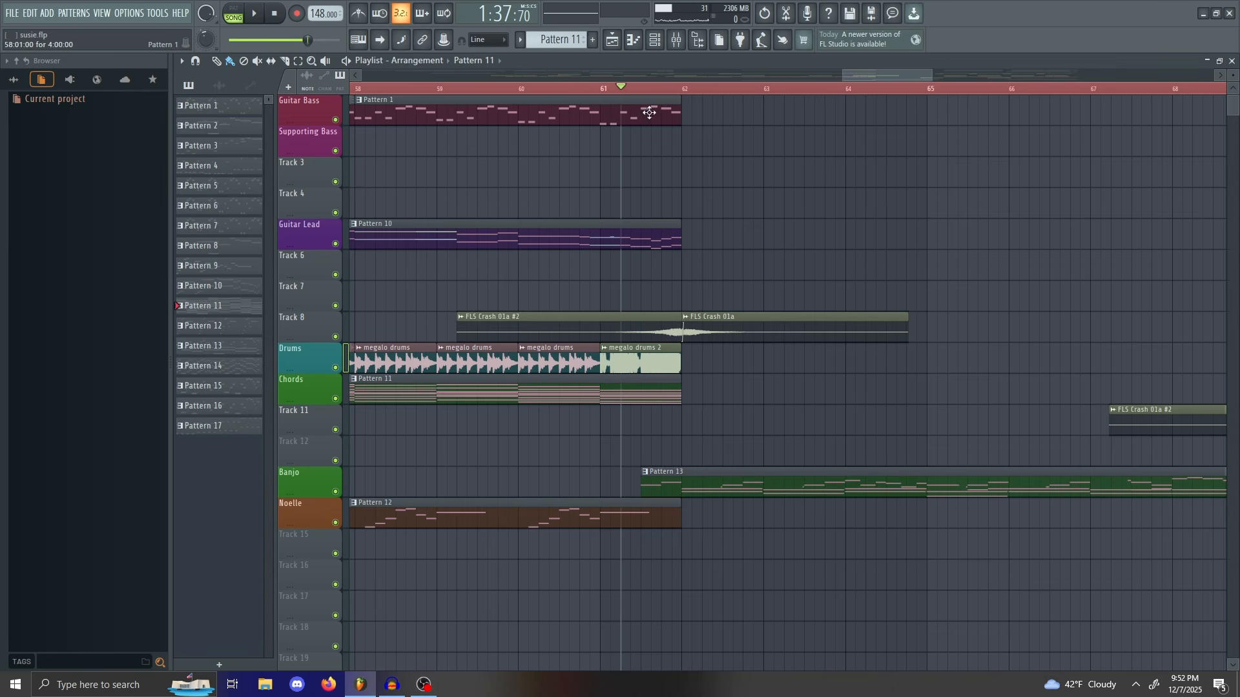
mouse_move(650, 89)
left_mouse_down()
mouse_move(763, 186)
mouse_move(733, 229)
mouse_move(773, 216)
mouse_move(818, 244)
mouse_move(788, 230)
mouse_move(799, 213)
mouse_move(660, 234)
mouse_move(768, 274)
mouse_move(642, 420)
mouse_move(769, 429)
mouse_move(667, 304)
mouse_move(867, 434)
mouse_move(825, 444)
mouse_move(844, 452)
mouse_move(832, 452)
mouse_move(687, 409)
mouse_move(789, 407)
mouse_move(644, 406)
left_mouse_up()
Step: Play the song from around bar 62, following later bars, then pause
key("space")
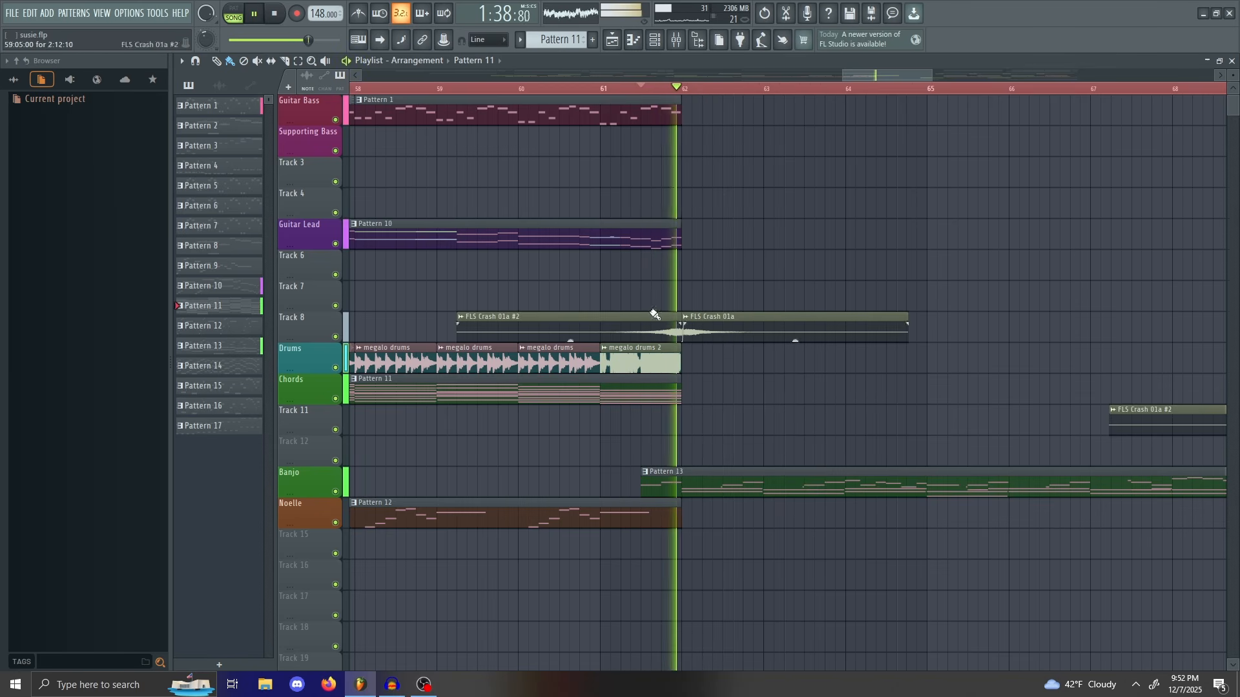
left_click_drag(901, 76, 927, 70)
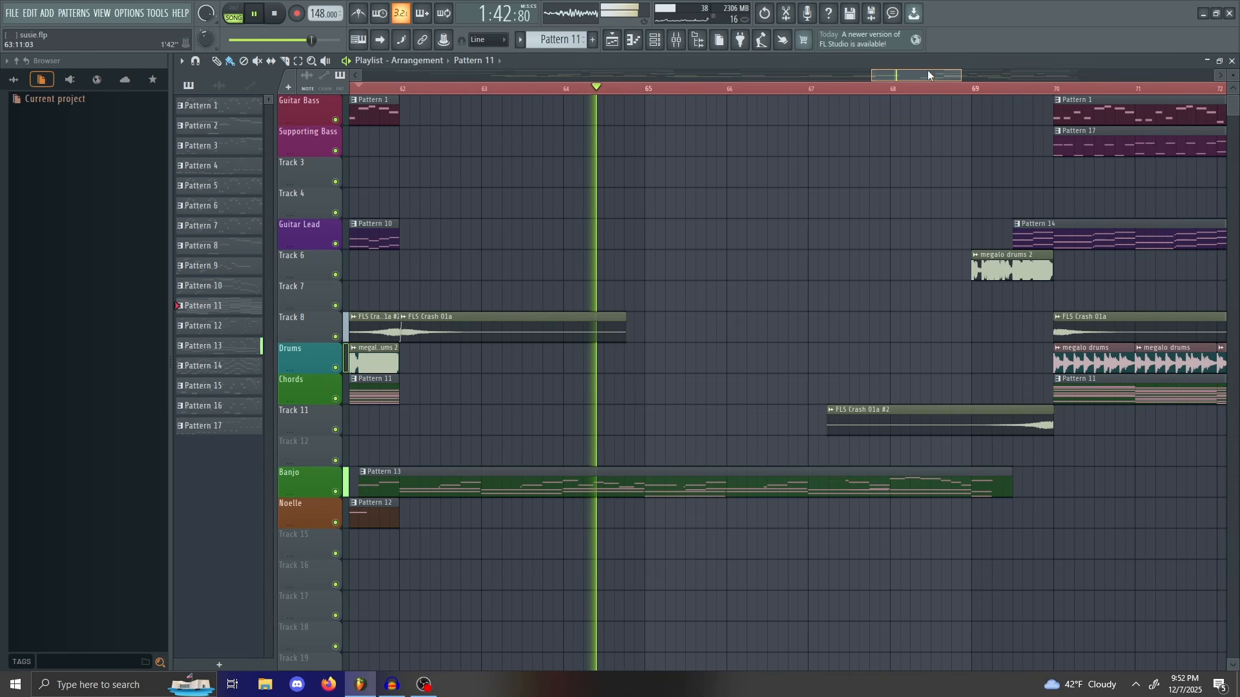
left_click_drag(928, 70, 943, 64)
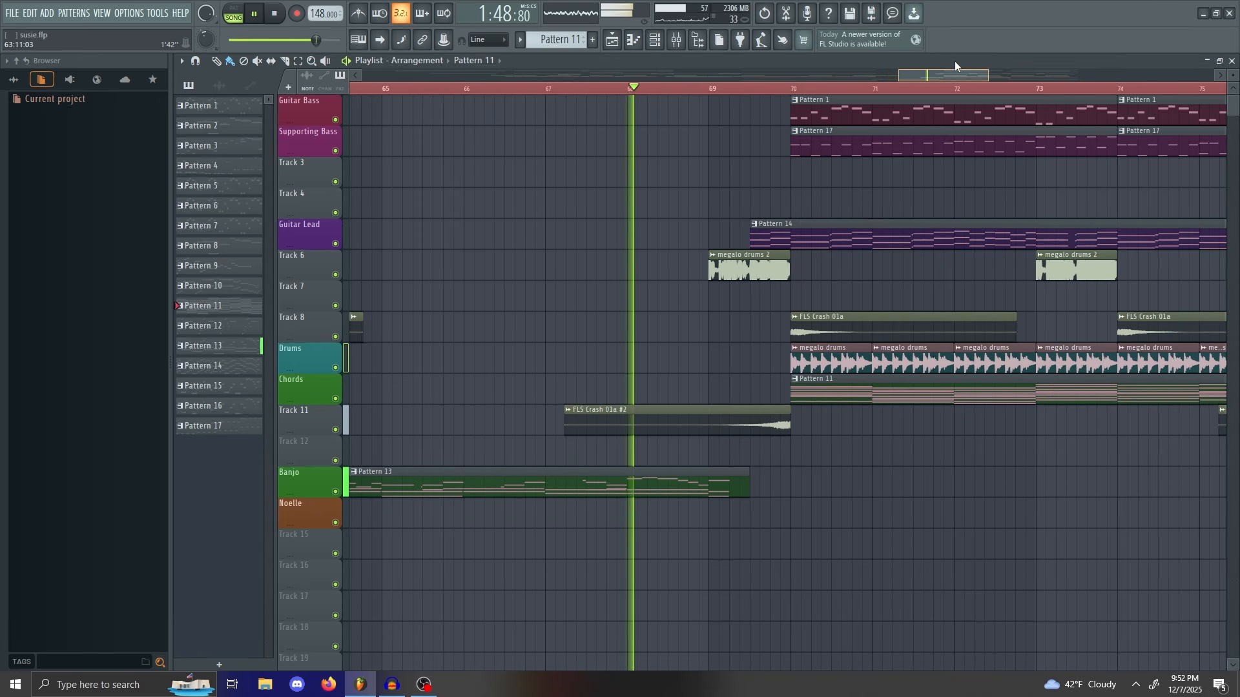
key("space")
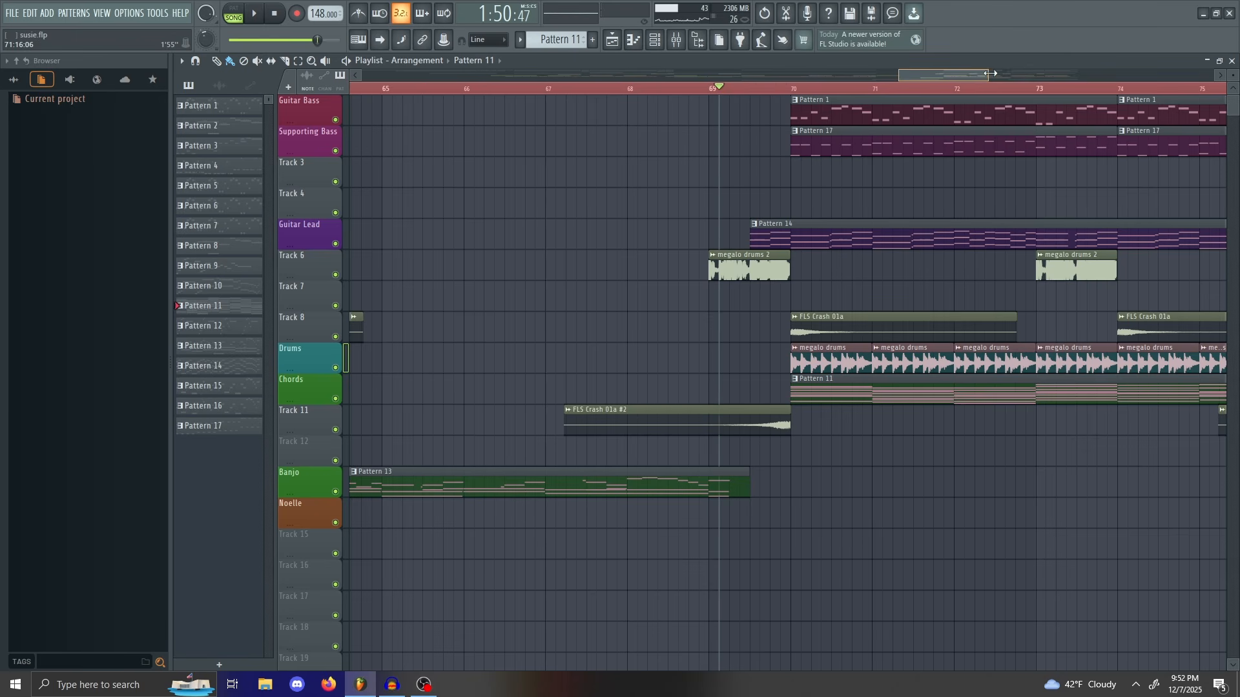
Step: Drag the song position back from bar 69 to about bar 66
mouse_move(990, 74)
left_mouse_down()
mouse_move(964, 74)
mouse_move(975, 75)
left_mouse_up()
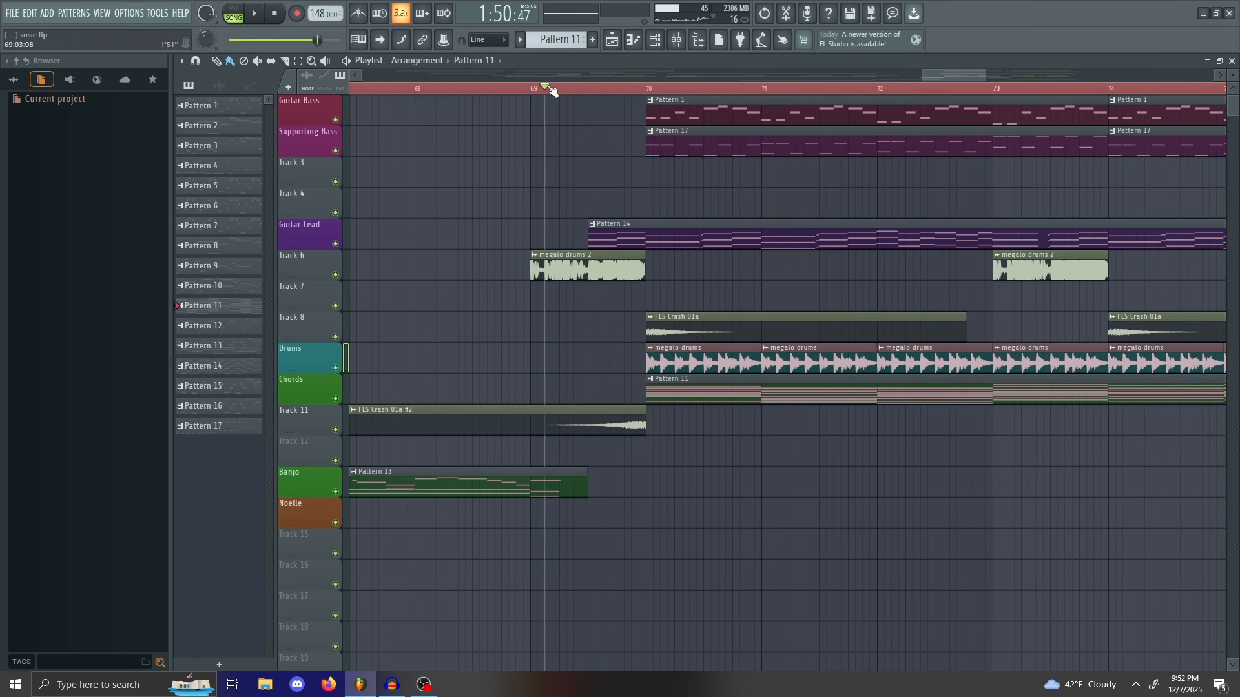
left_click_drag(554, 91, 553, 94)
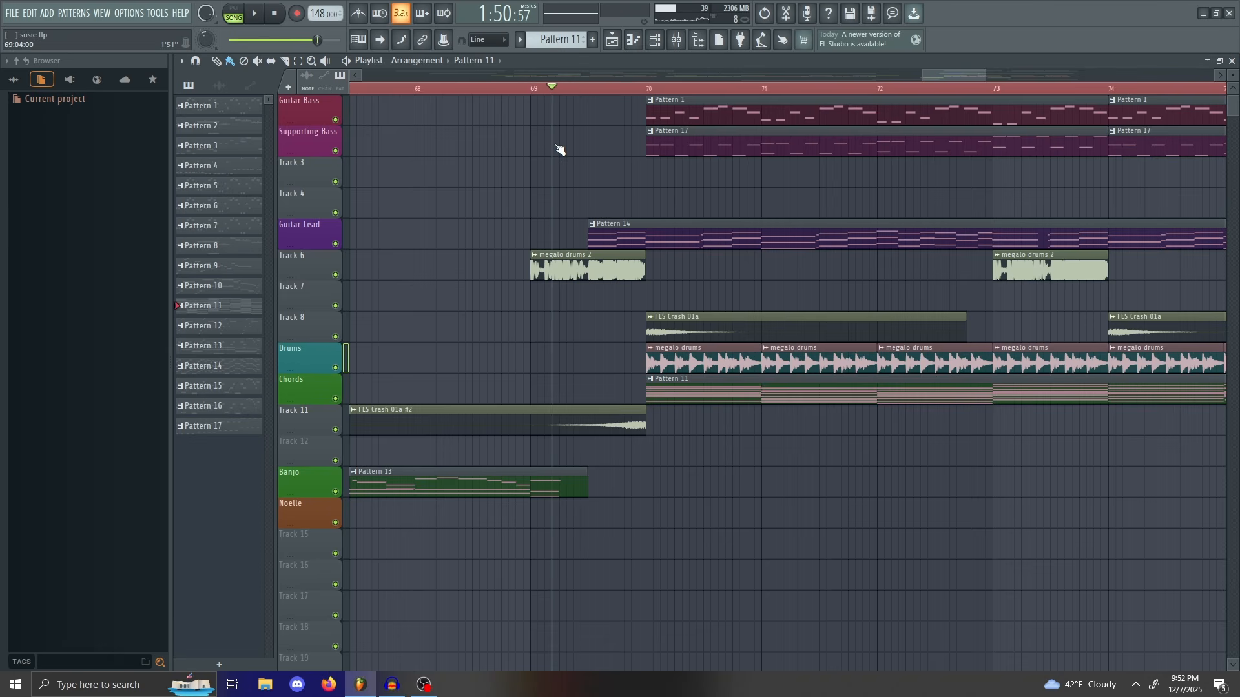
left_click_drag(557, 147, 481, 507)
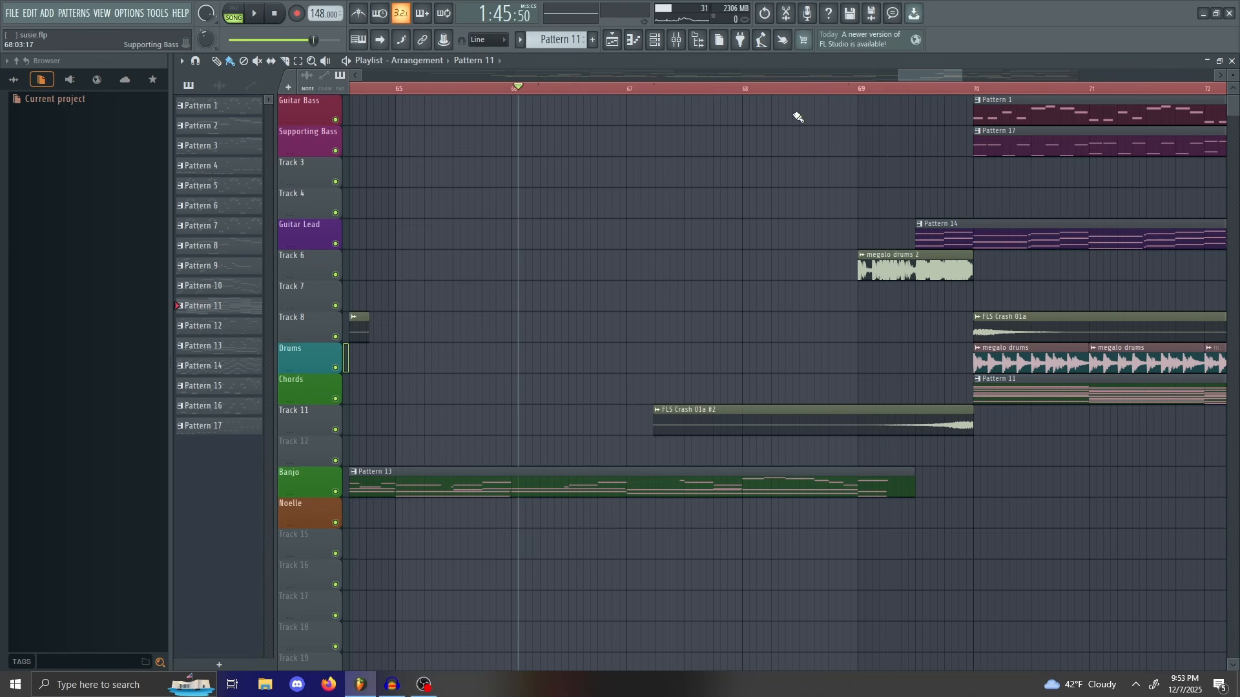
Step: Scrub the song position around bars 65–72 to preview the bass entry at bar 70
left_click_drag(943, 77, 914, 71)
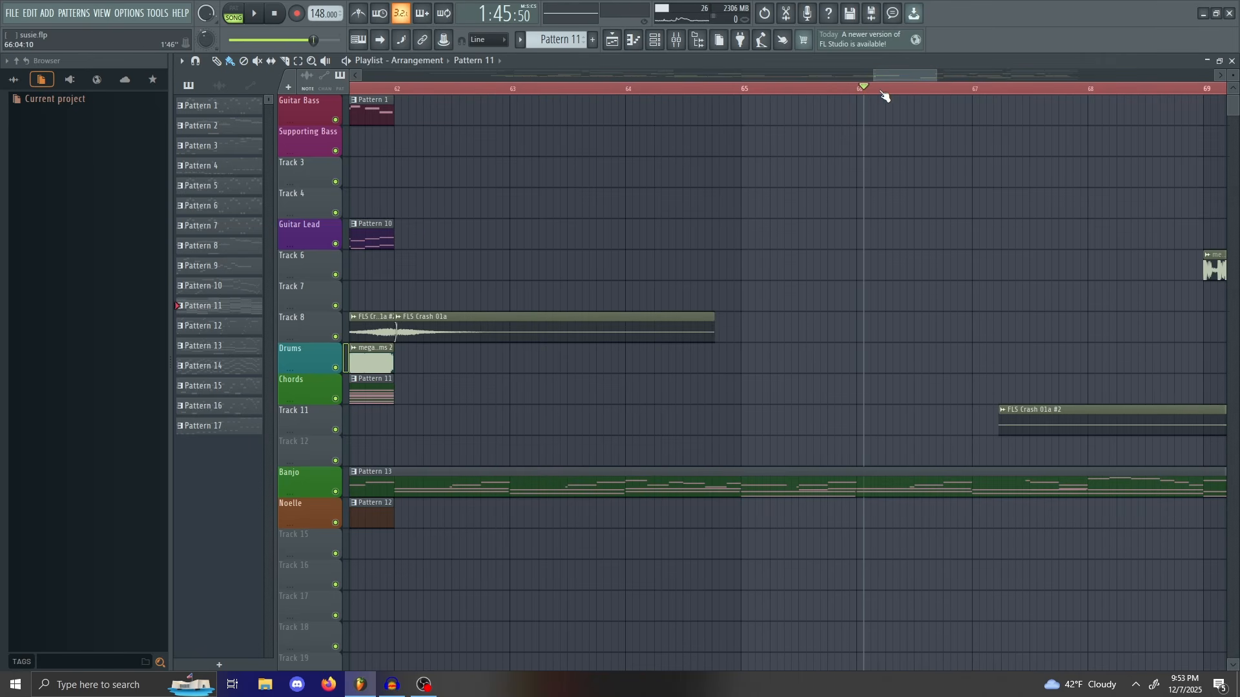
left_click_drag(882, 91, 1064, 174)
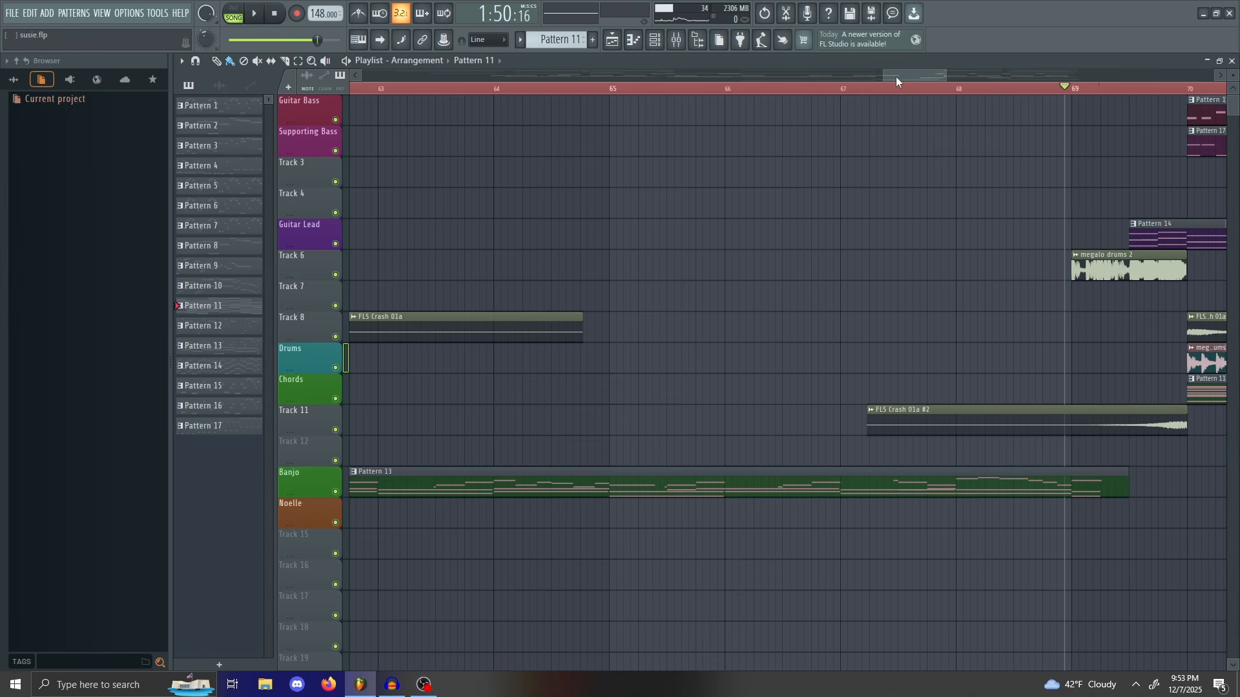
left_click_drag(896, 76, 937, 74)
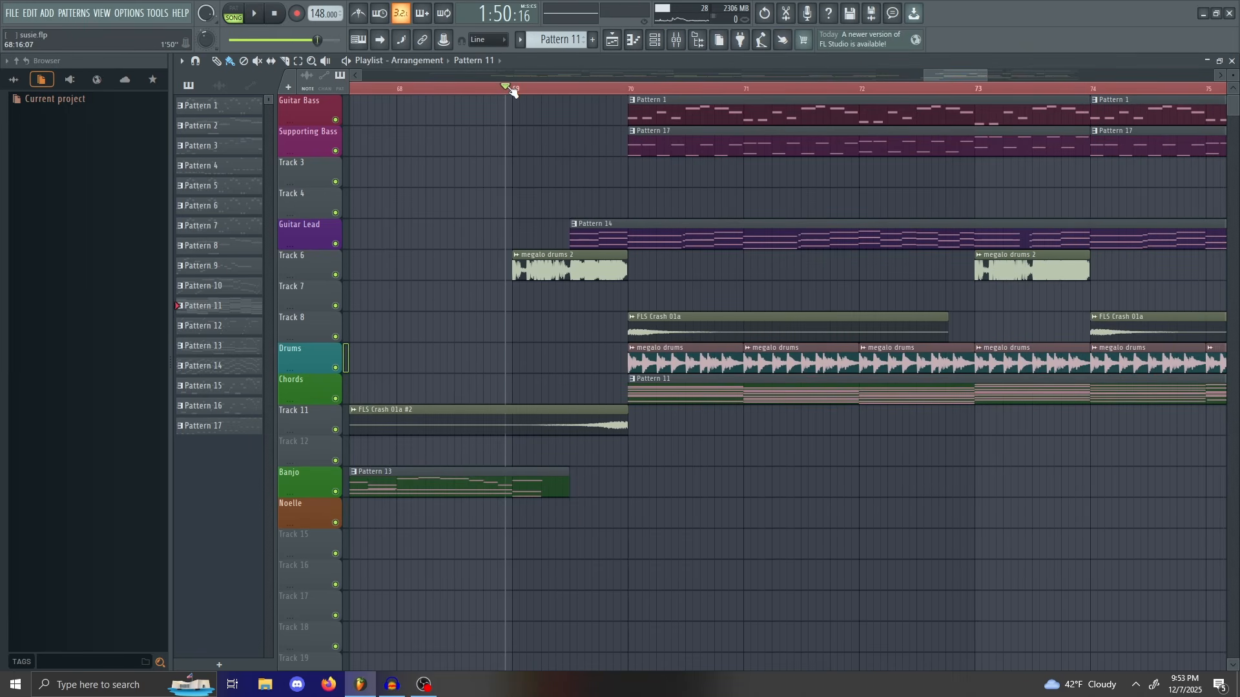
left_click_drag(507, 86, 708, 93)
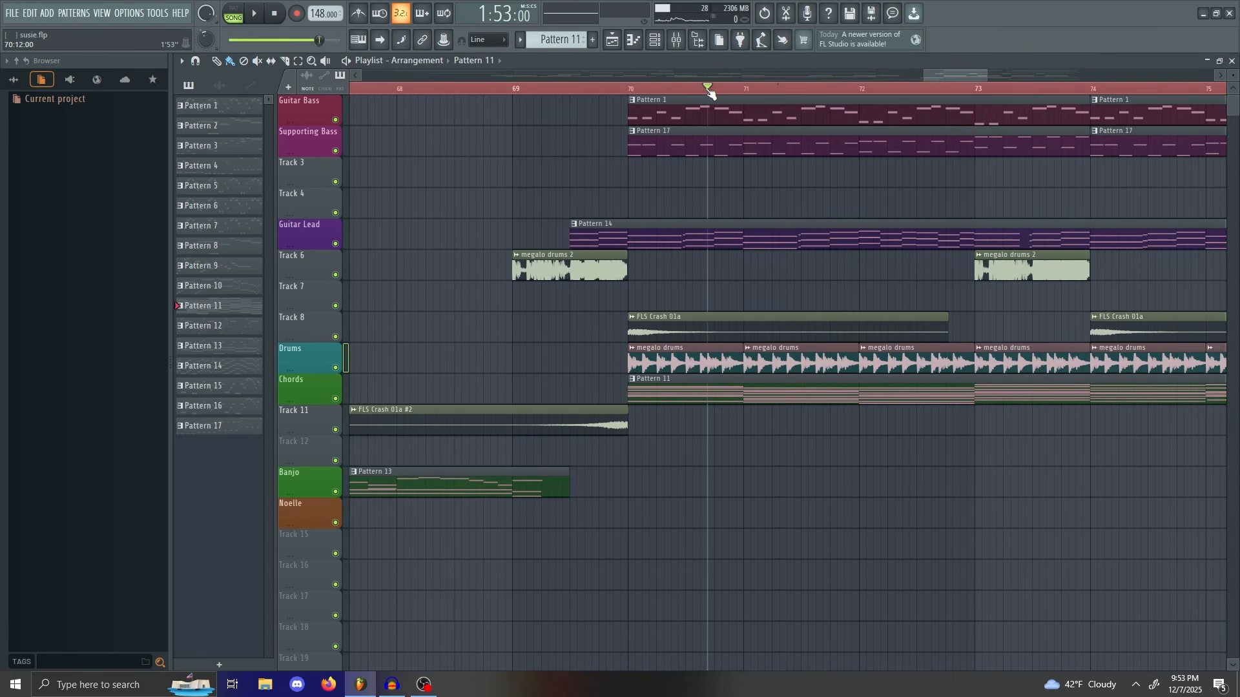
left_click_drag(668, 233, 695, 243)
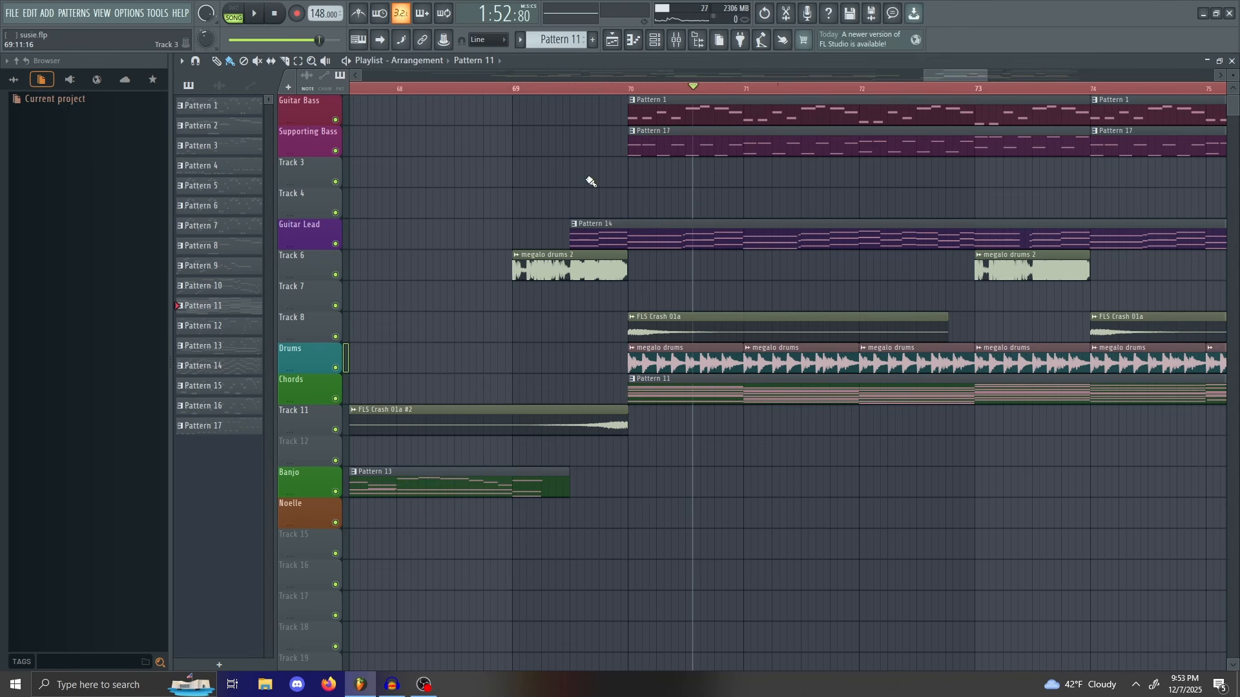
left_click_drag(700, 93, 743, 89)
mouse_move(842, 79)
left_mouse_down()
mouse_move(614, 86)
mouse_move(859, 89)
left_mouse_up()
mouse_move(988, 76)
left_mouse_down()
mouse_move(972, 75)
mouse_move(1025, 64)
mouse_move(932, 69)
mouse_move(1037, 63)
mouse_move(982, 70)
mouse_move(1010, 73)
left_mouse_up()
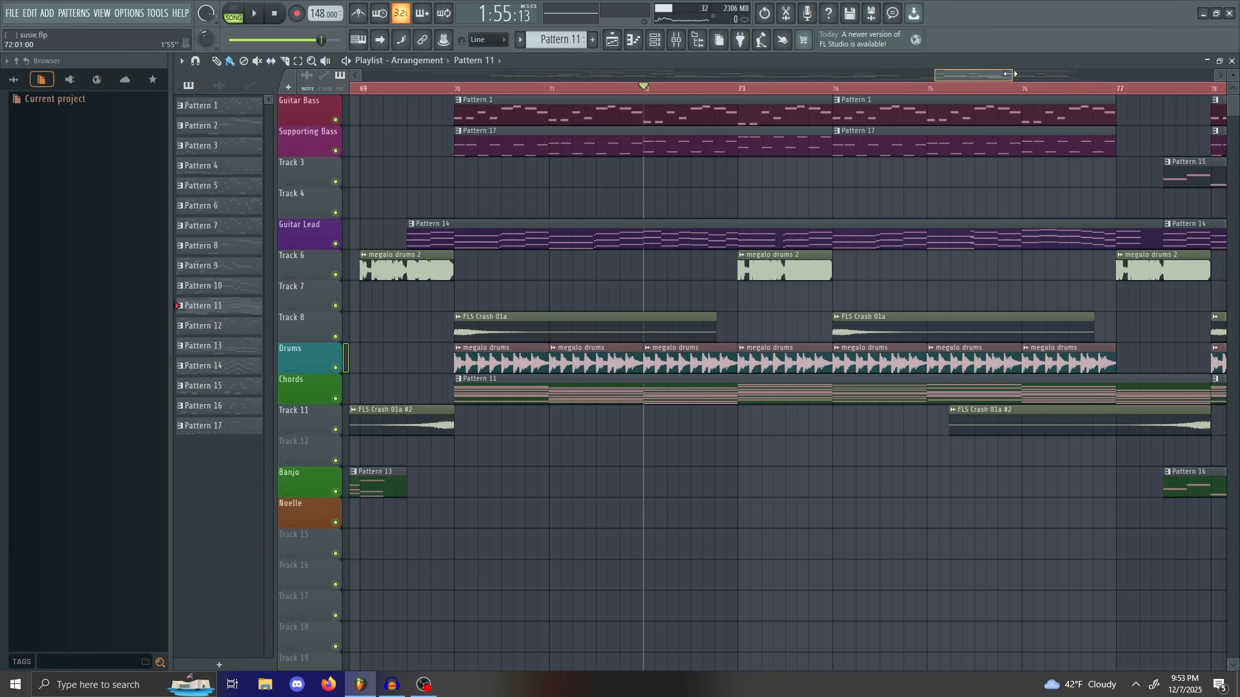
mouse_move(659, 95)
left_mouse_down()
mouse_move(377, 97)
mouse_move(508, 110)
mouse_move(463, 114)
left_mouse_up()
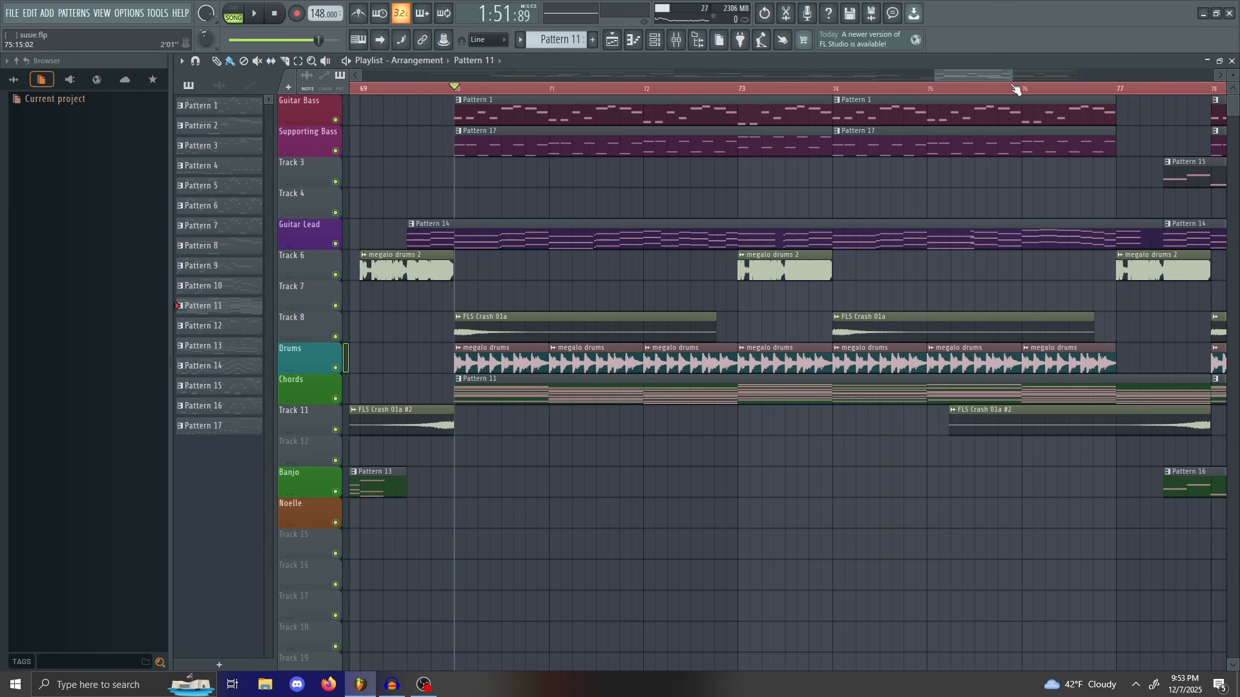
Step: Zoom the playlist to show bars 69–88 with the playhead at bar 70
left_click_drag(1010, 74, 928, 92)
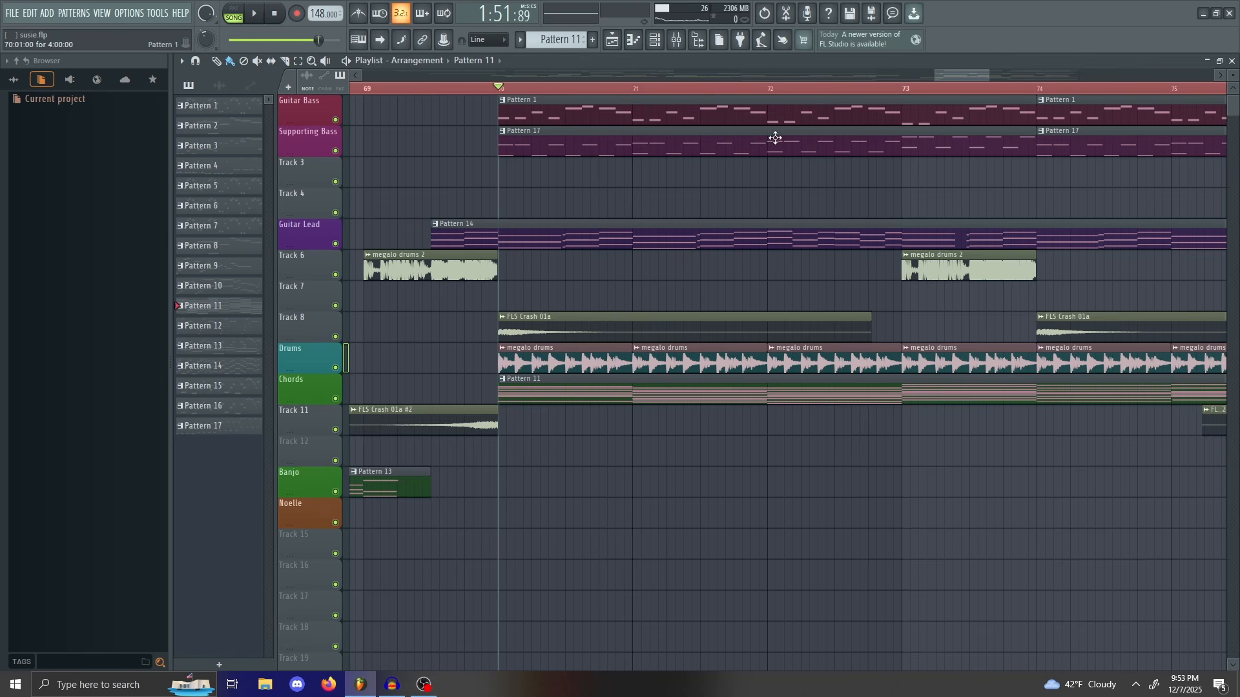
left_click_drag(988, 71, 1102, 75)
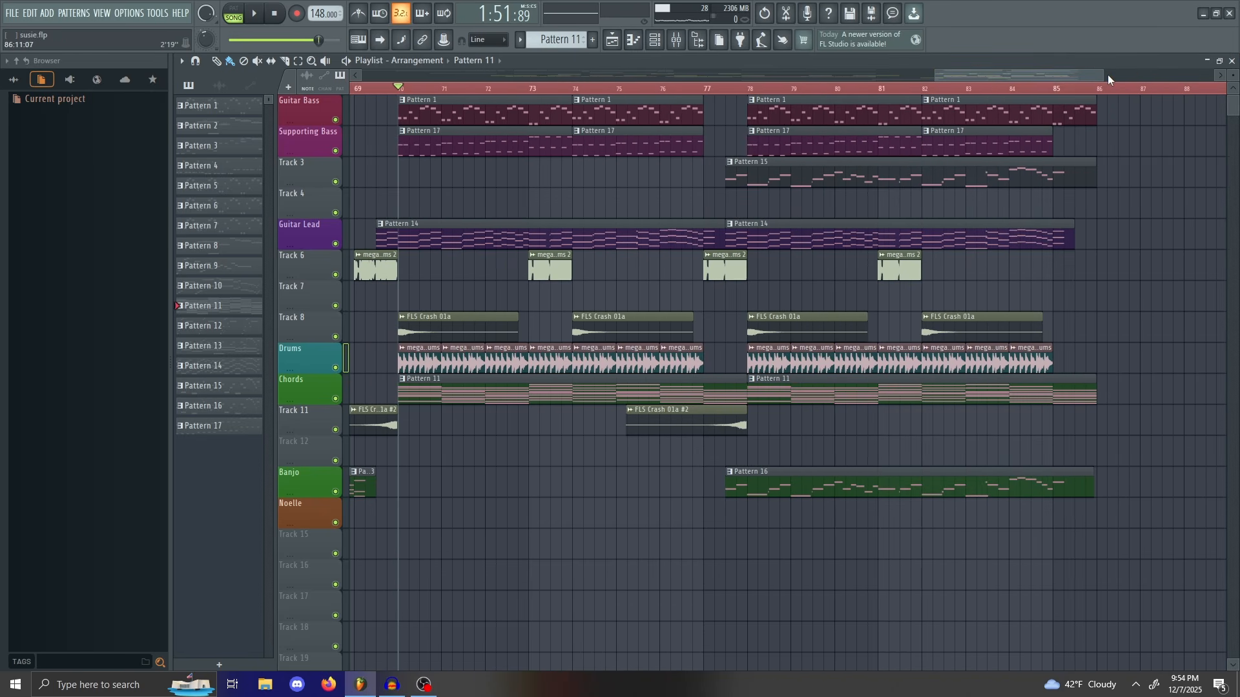
left_click_drag(1102, 75, 1072, 75)
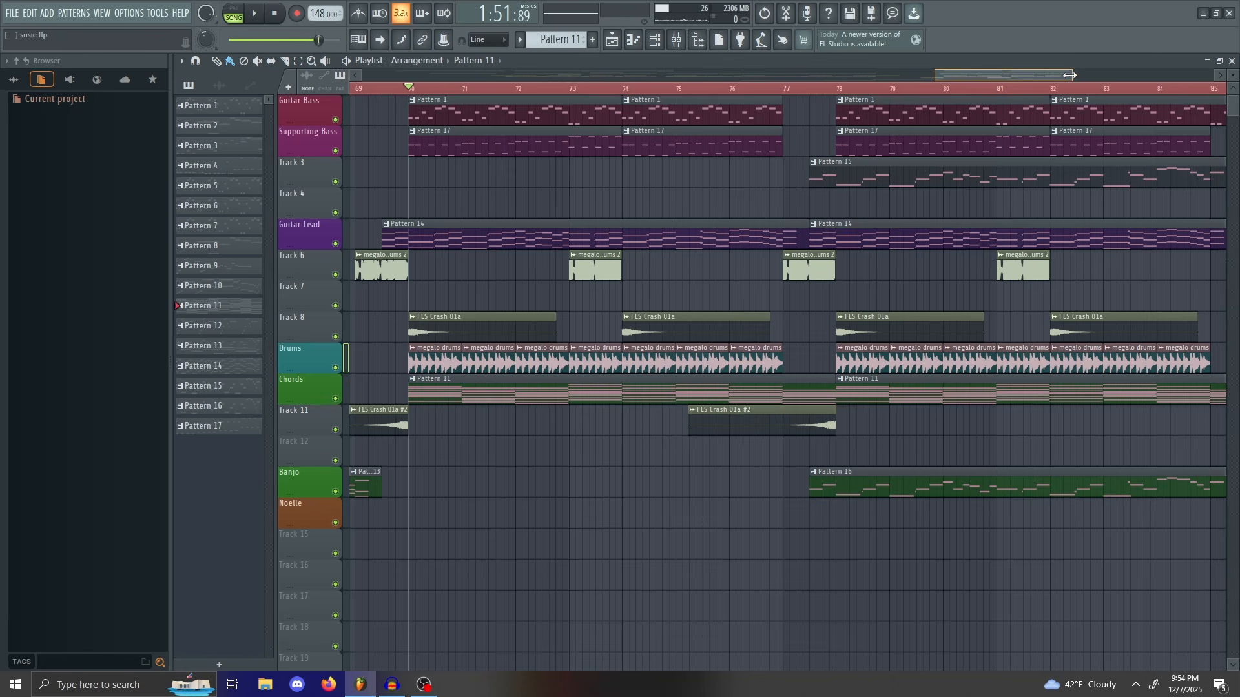
mouse_move(1070, 75)
left_mouse_down()
mouse_move(1019, 72)
mouse_move(1078, 75)
left_mouse_up()
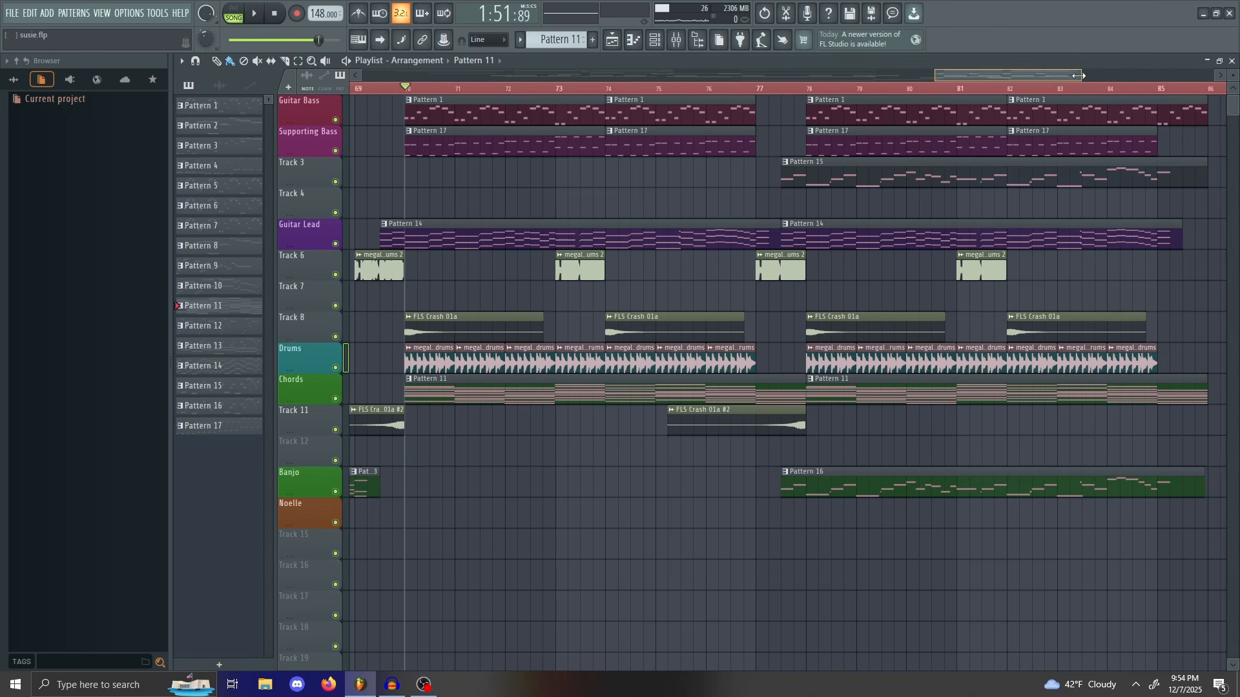
mouse_move(1077, 75)
left_mouse_down()
mouse_move(1033, 63)
mouse_move(1057, 55)
mouse_move(1099, 72)
left_mouse_up()
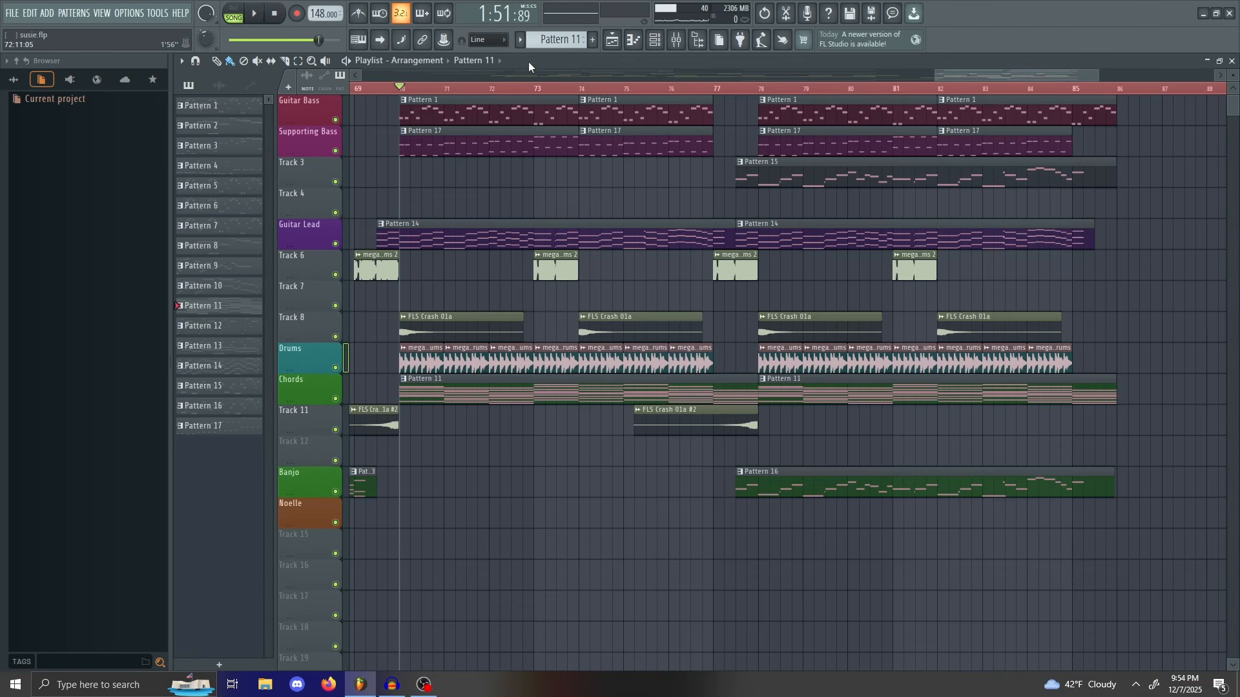
Step: Play briefly from bar 70, then scrub ahead through bars 75 to 81.5
key("space")
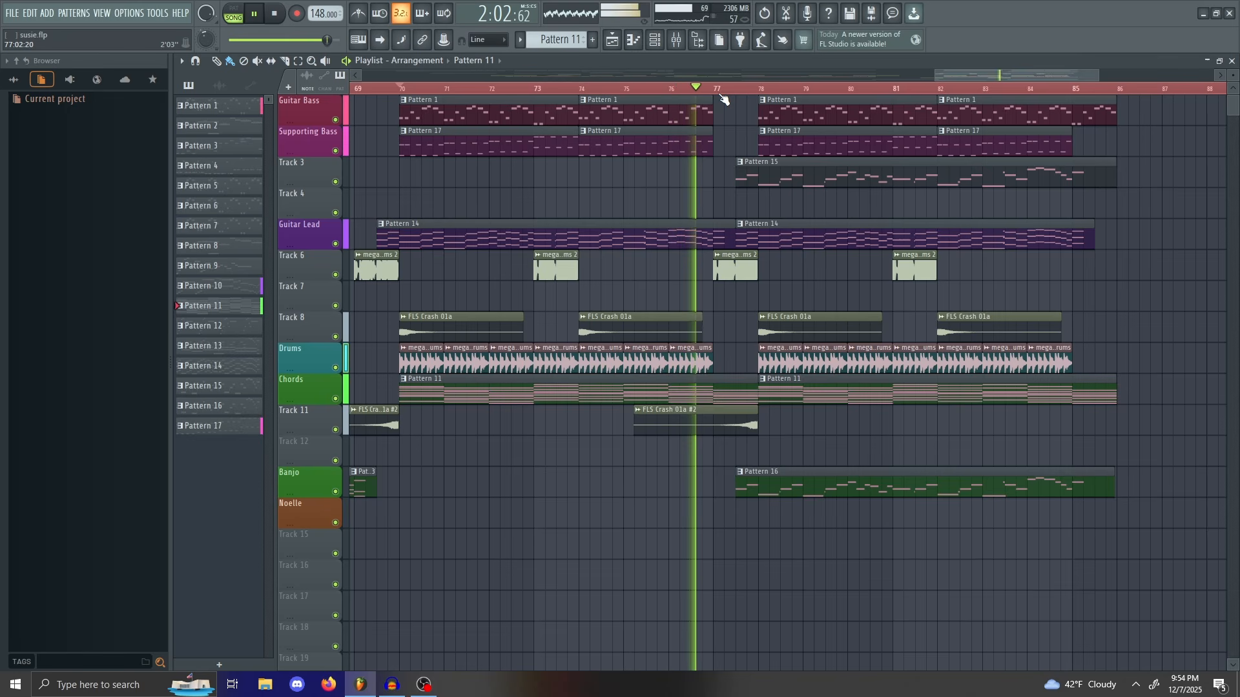
key("space")
left_click_drag(721, 96, 1109, 210)
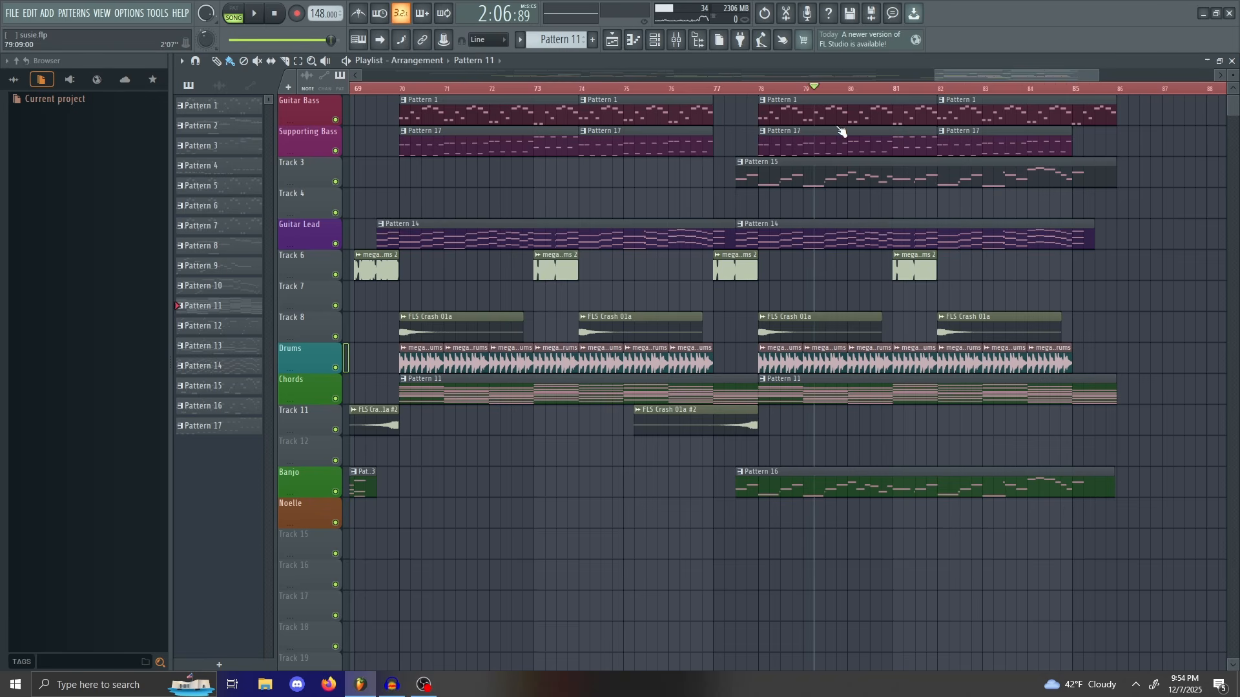
left_click_drag(841, 131, 932, 140)
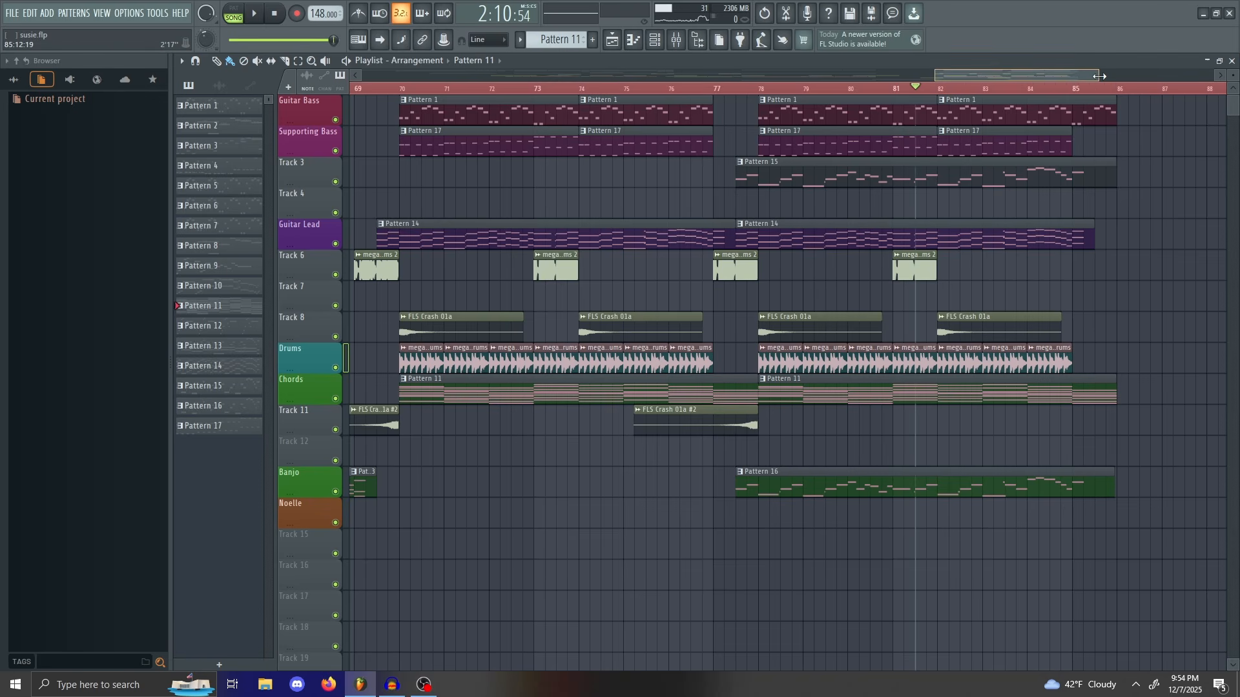
left_click_drag(1094, 74, 1055, 70)
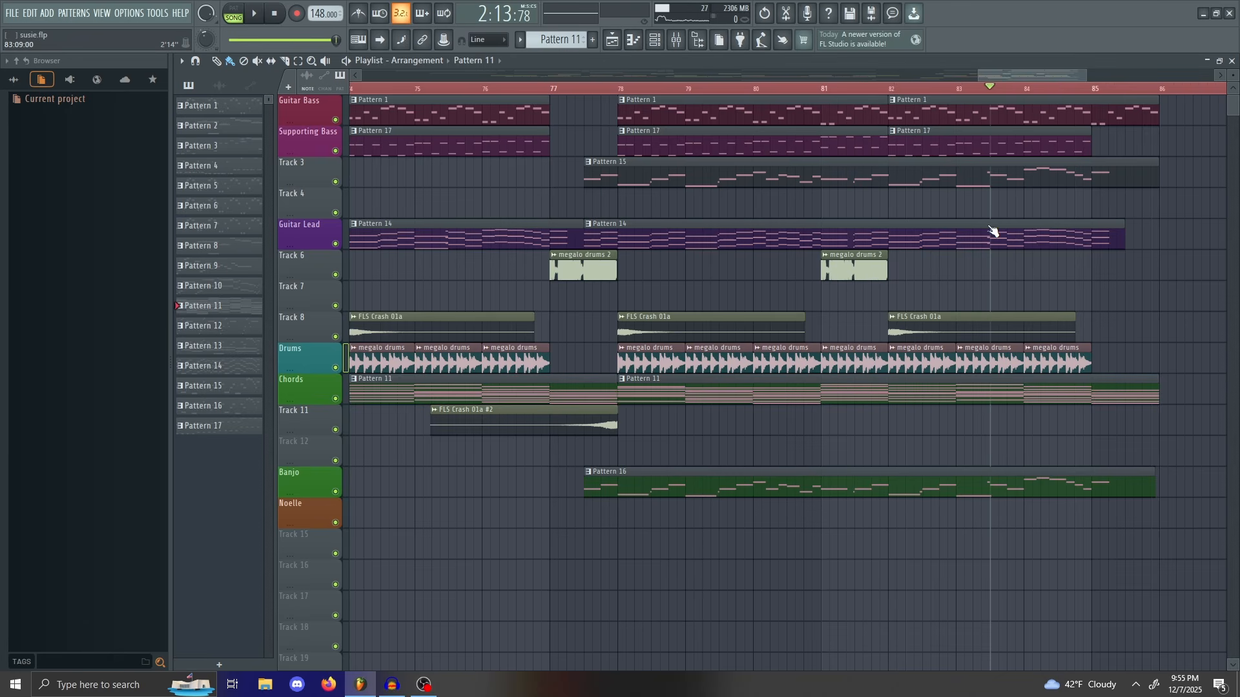
left_click_drag(917, 248, 553, 339)
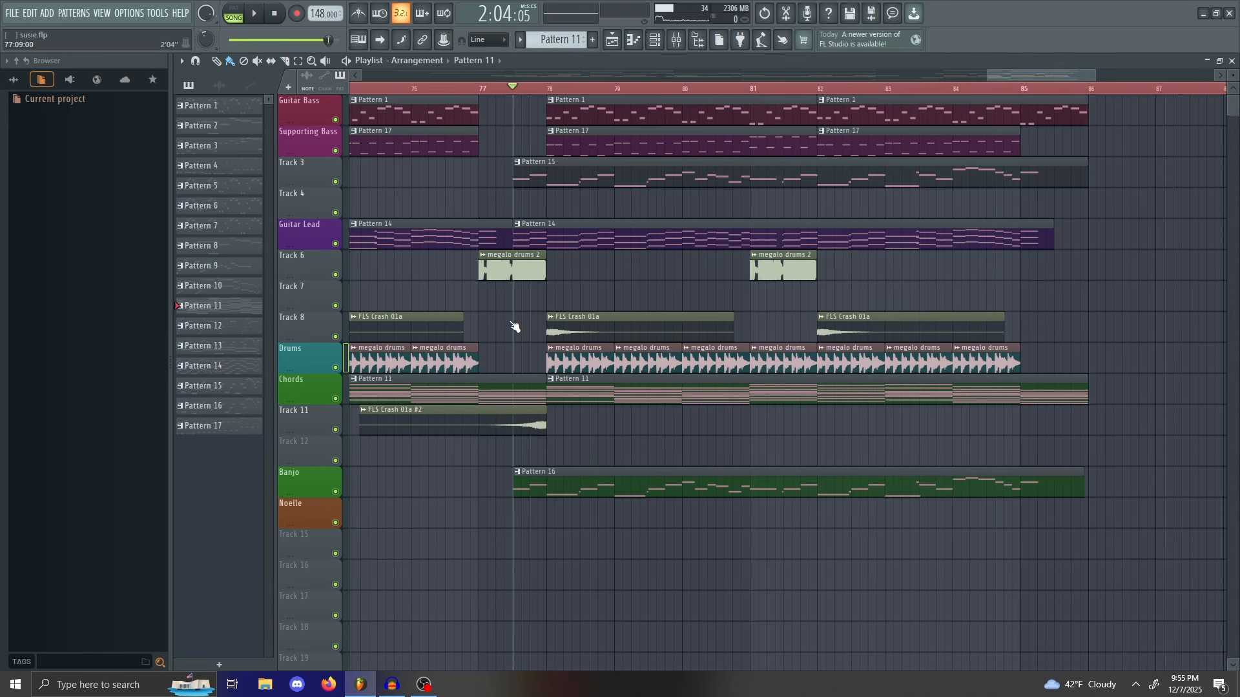
Step: Play the section from bar 78 onward, then stop
key("space")
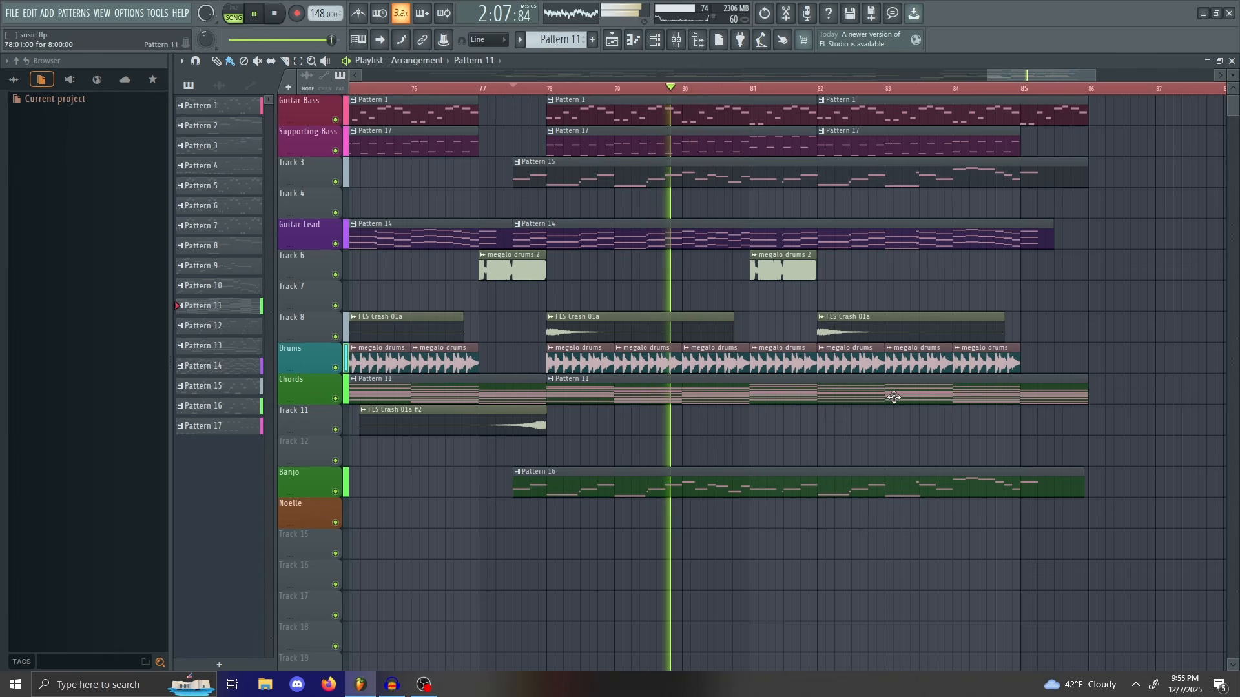
left_click_drag(1026, 80, 1047, 65)
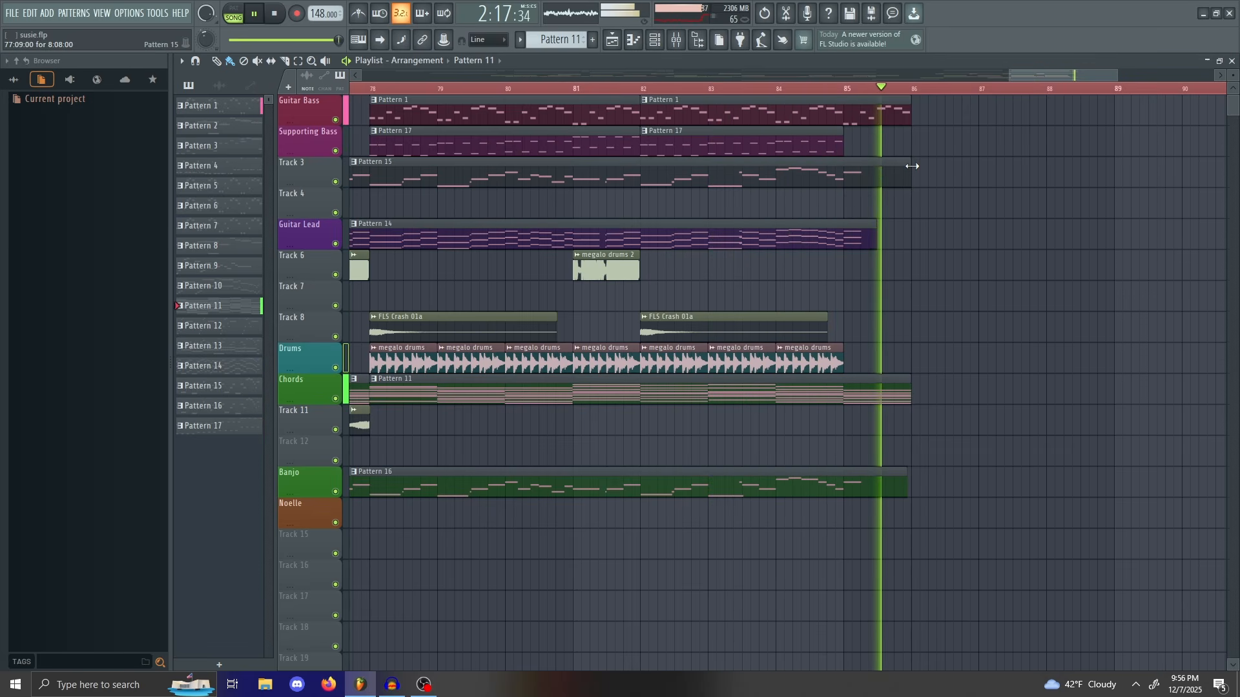
key("space")
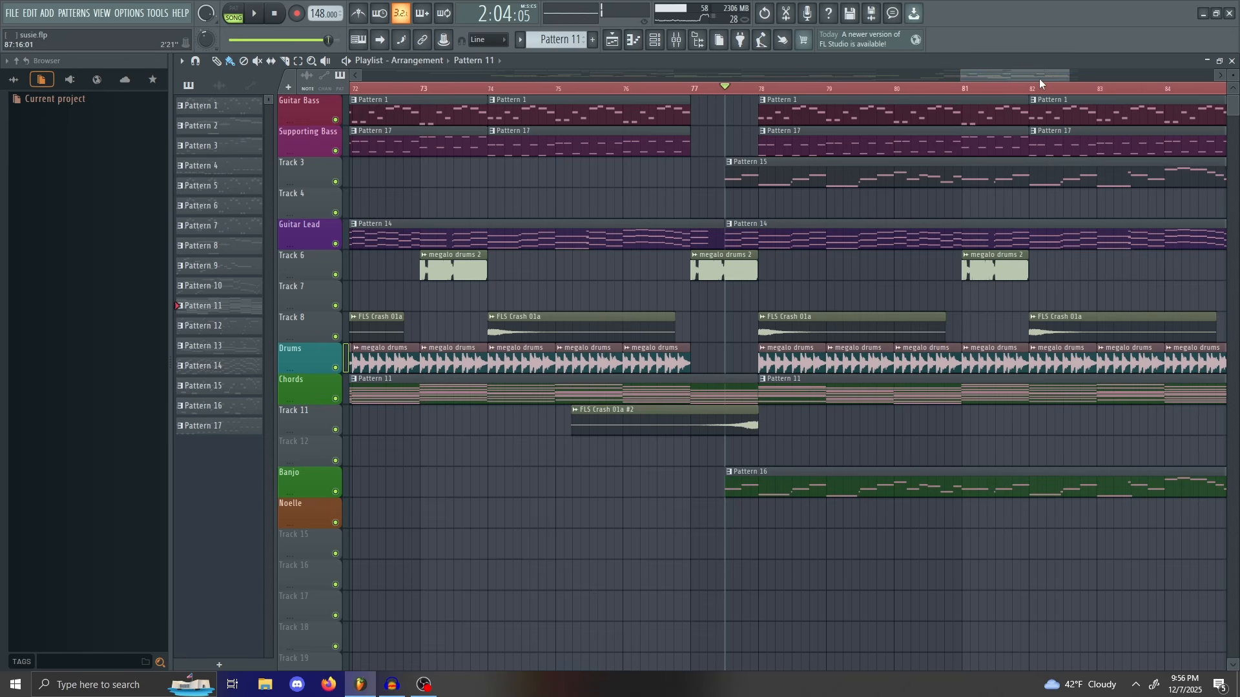
mouse_move(1067, 73)
left_mouse_down()
mouse_move(1040, 72)
mouse_move(1052, 72)
left_mouse_up()
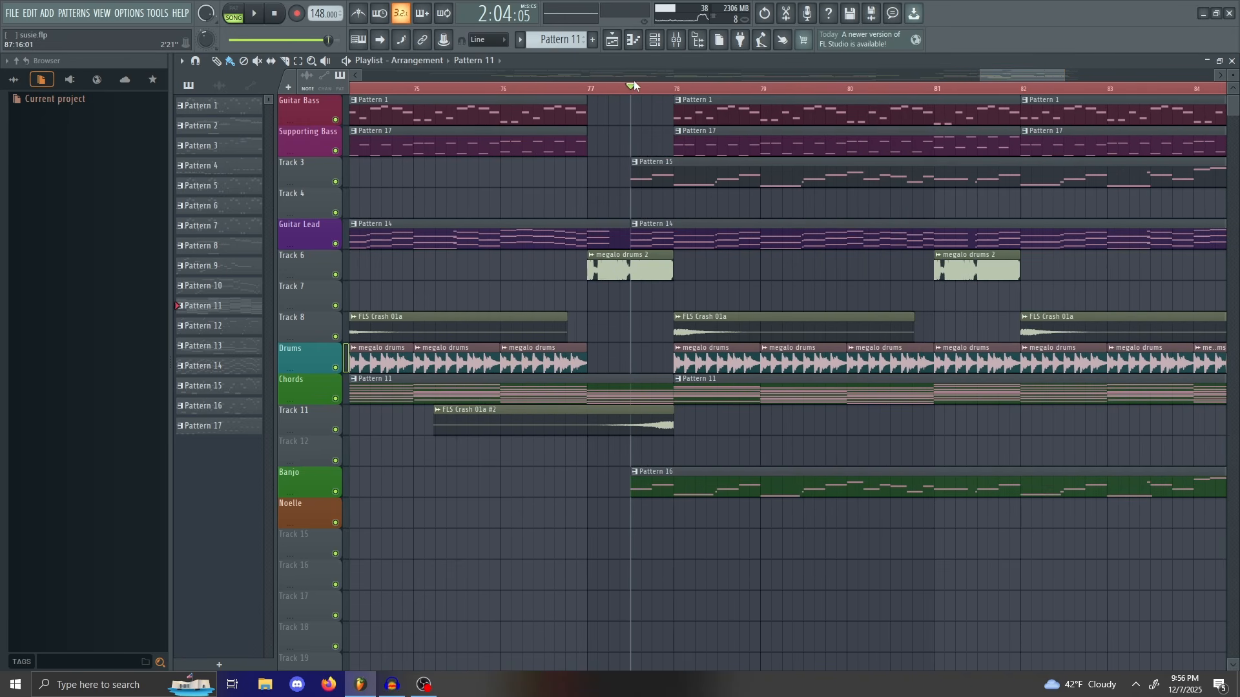
Step: Scrub back near bar 77.5, then return the song position to the start of bar 70
left_click_drag(716, 124, 945, 143)
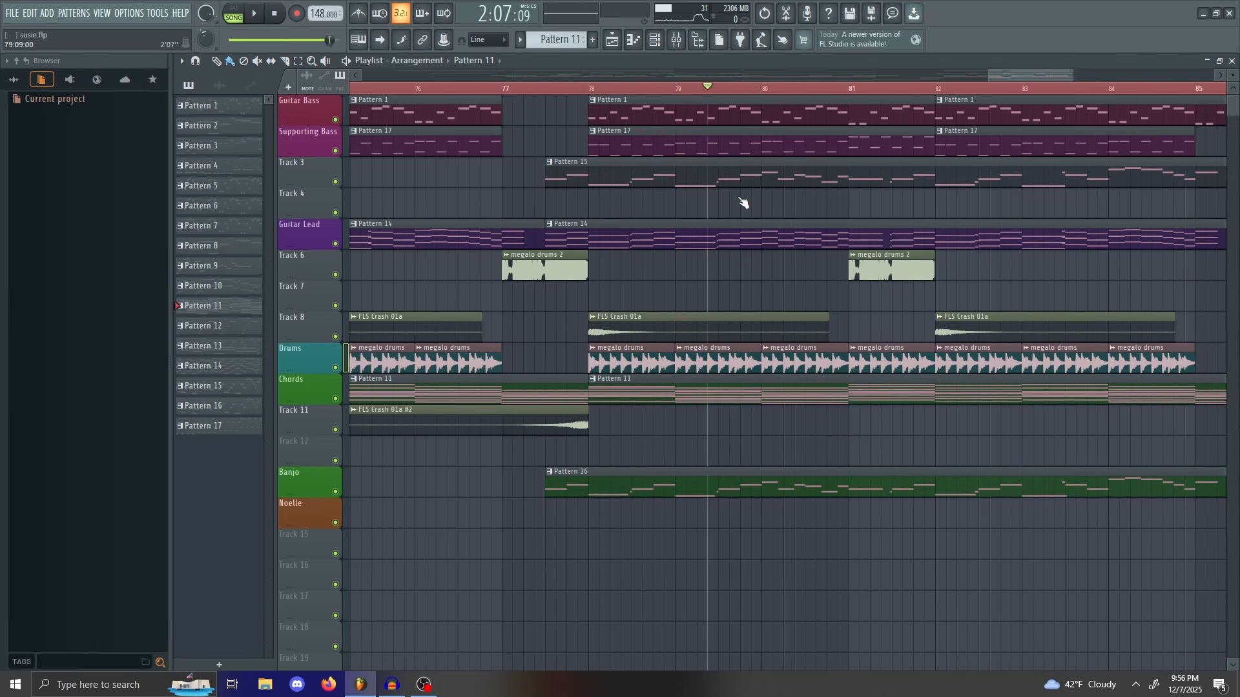
left_click_drag(742, 203, 880, 298)
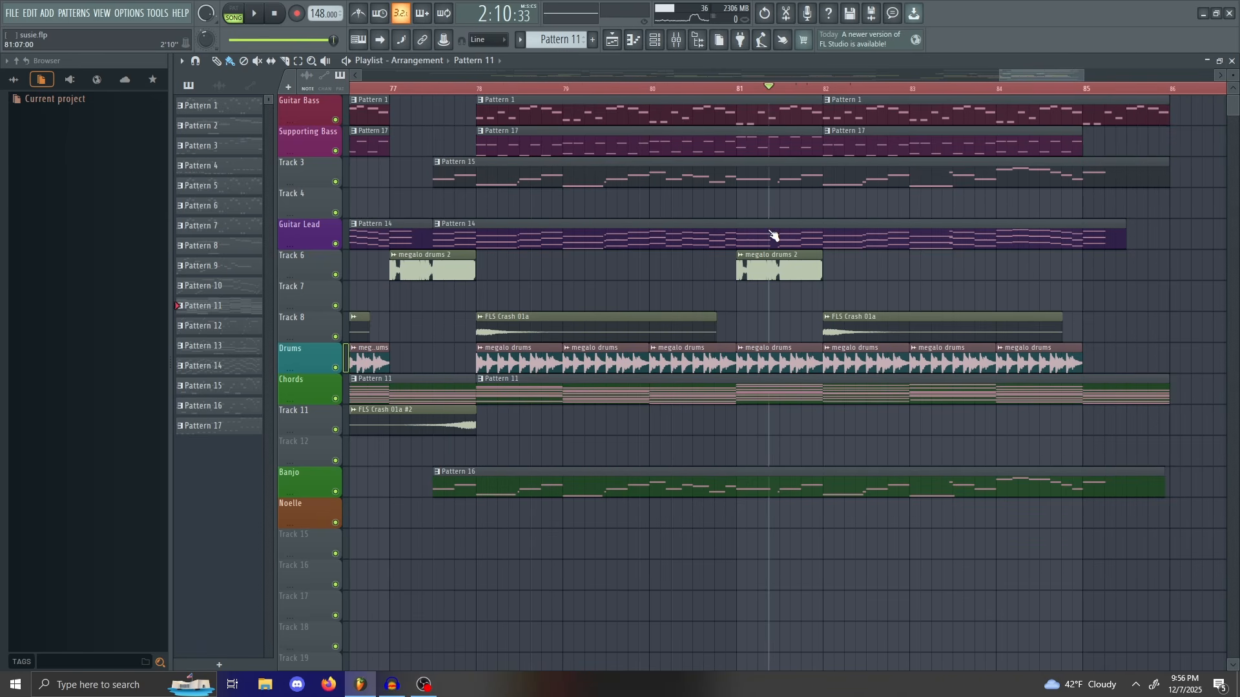
left_click_drag(773, 236, 411, 166)
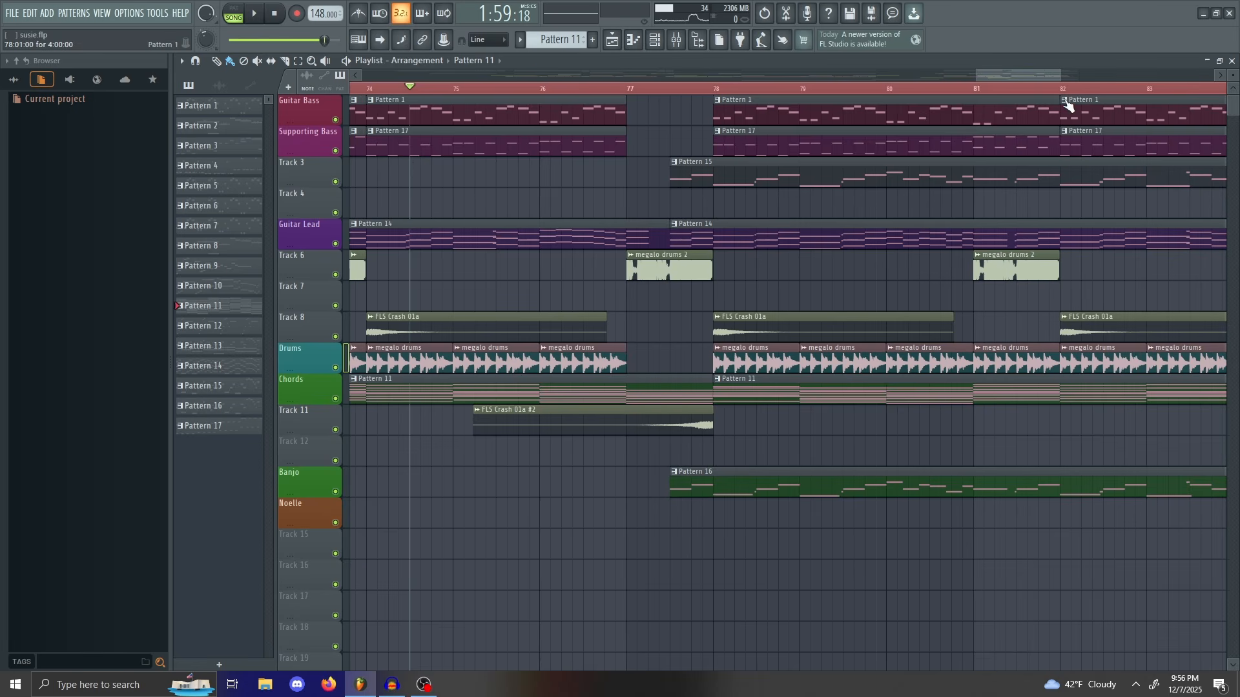
left_click_drag(1067, 80, 1034, 72)
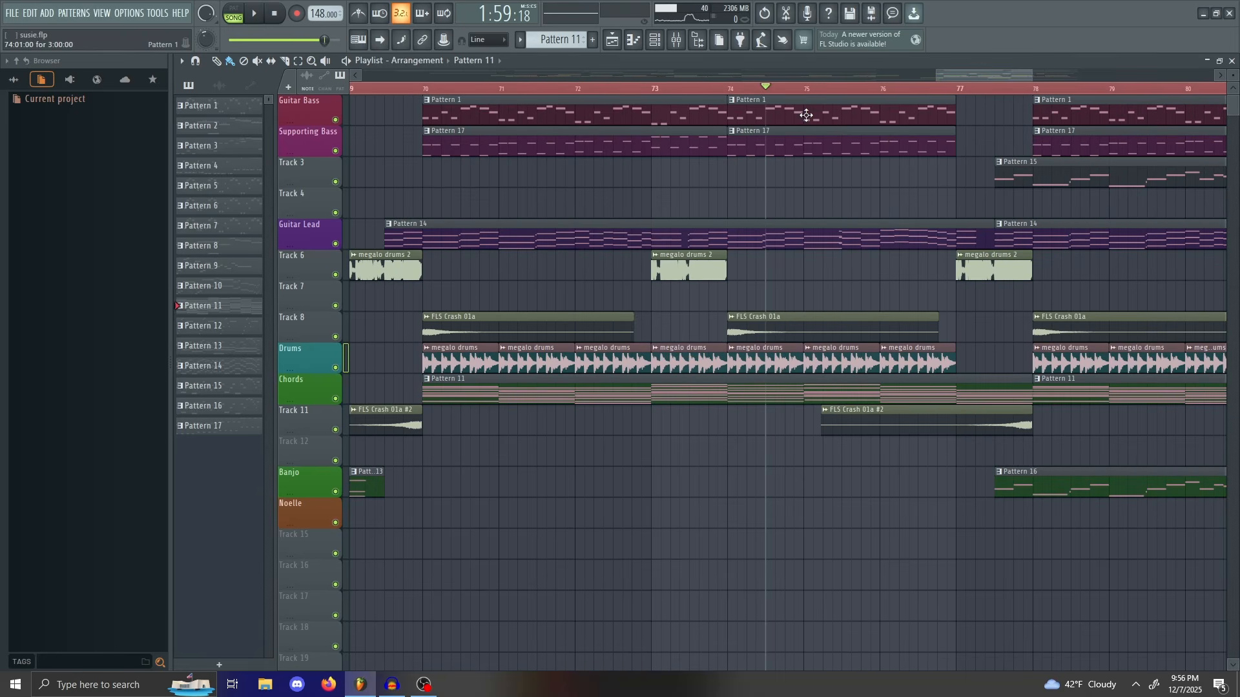
mouse_move(769, 91)
left_mouse_down()
mouse_move(575, 129)
mouse_move(423, 129)
mouse_move(432, 134)
left_mouse_up()
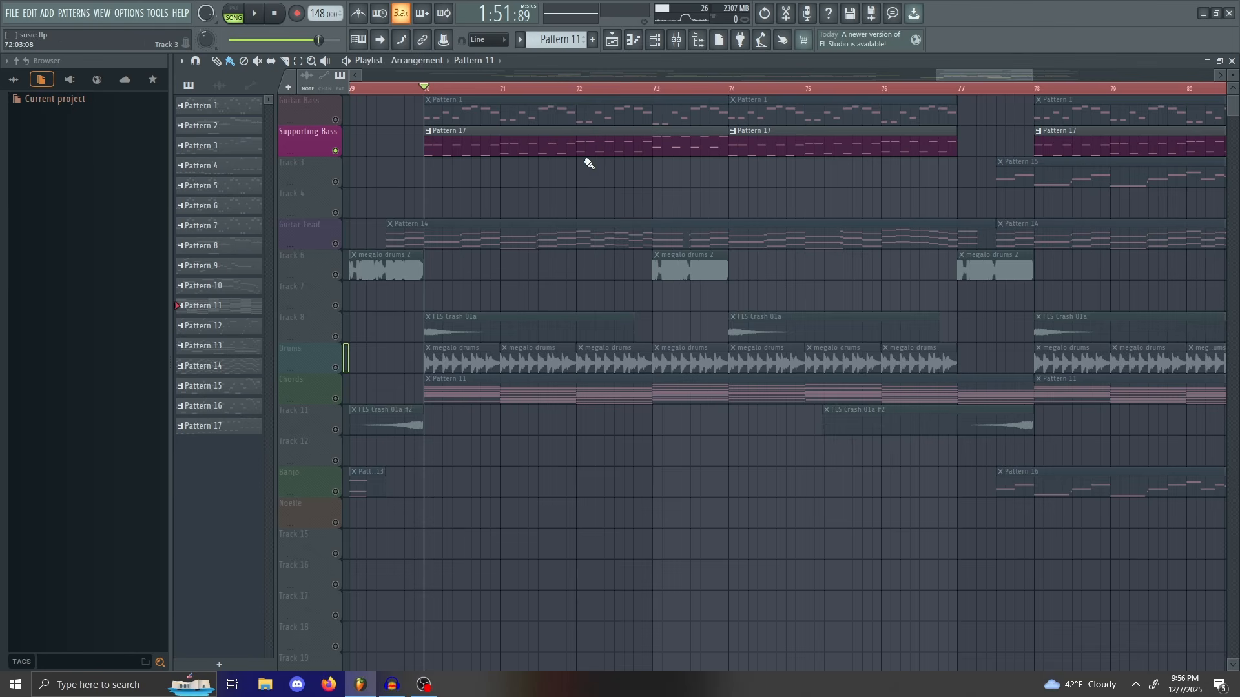
Step: Play the soloed Supporting Bass from bar 70, then solo Guitar Bass and play it
key("space")
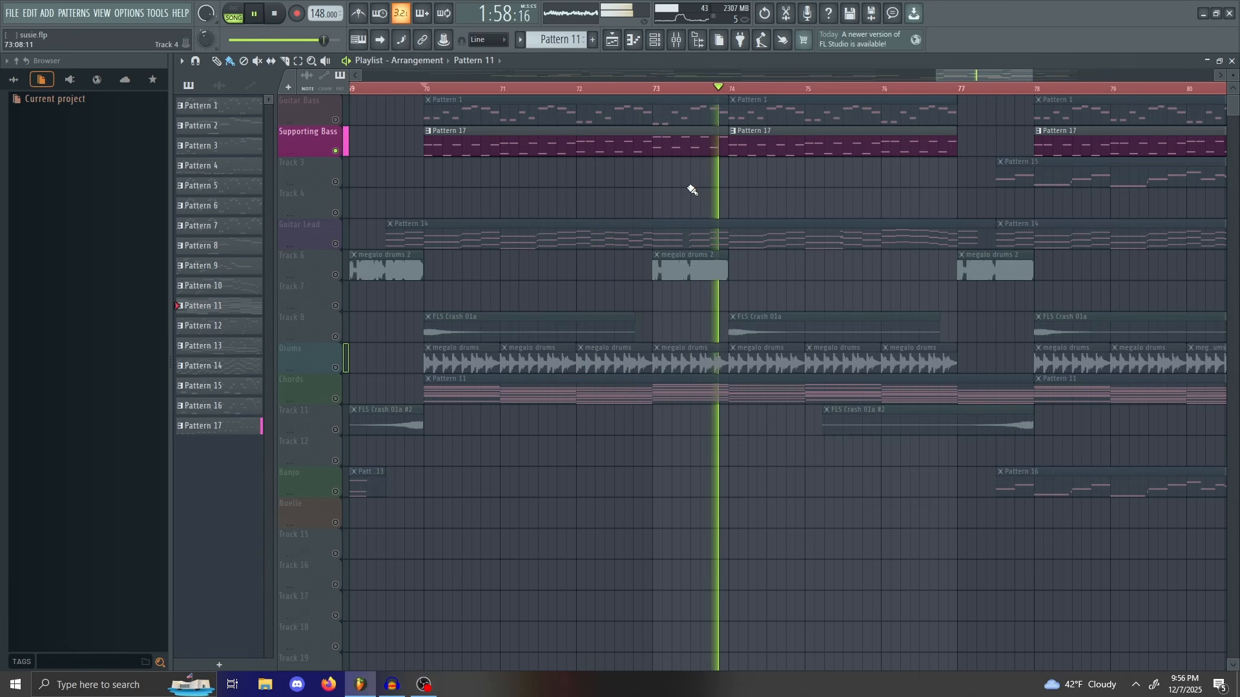
key("space")
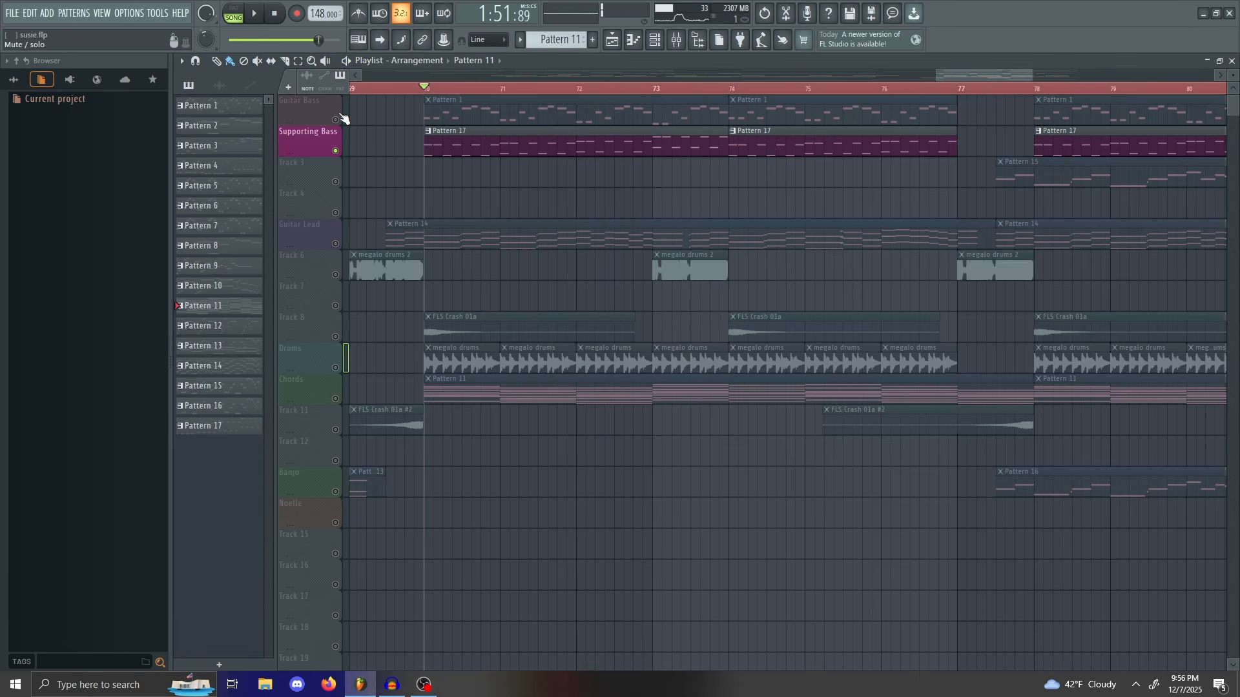
left_click(341, 116)
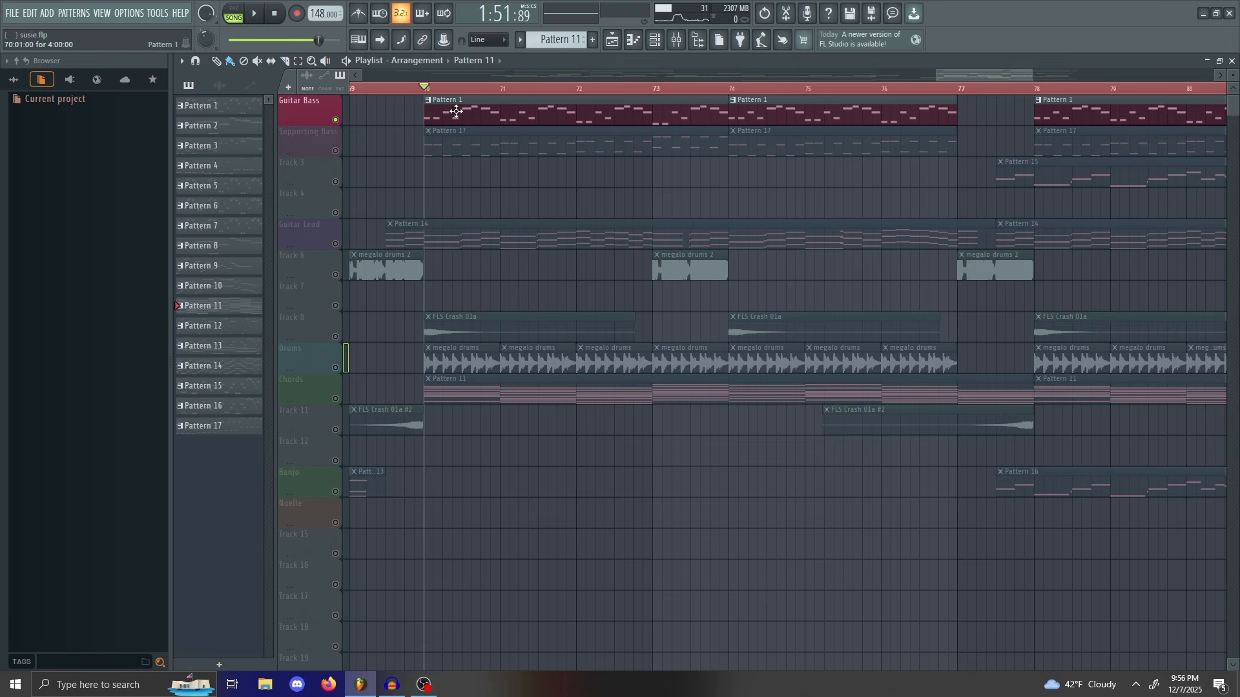
key("space")
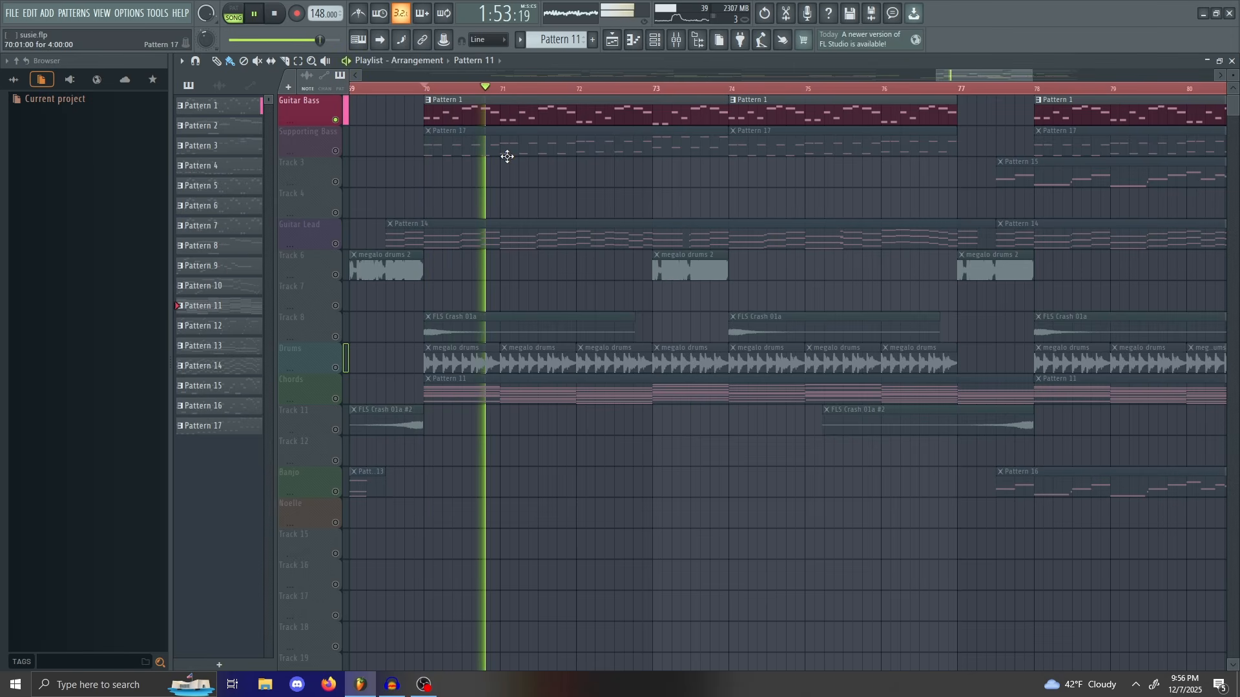
key("space")
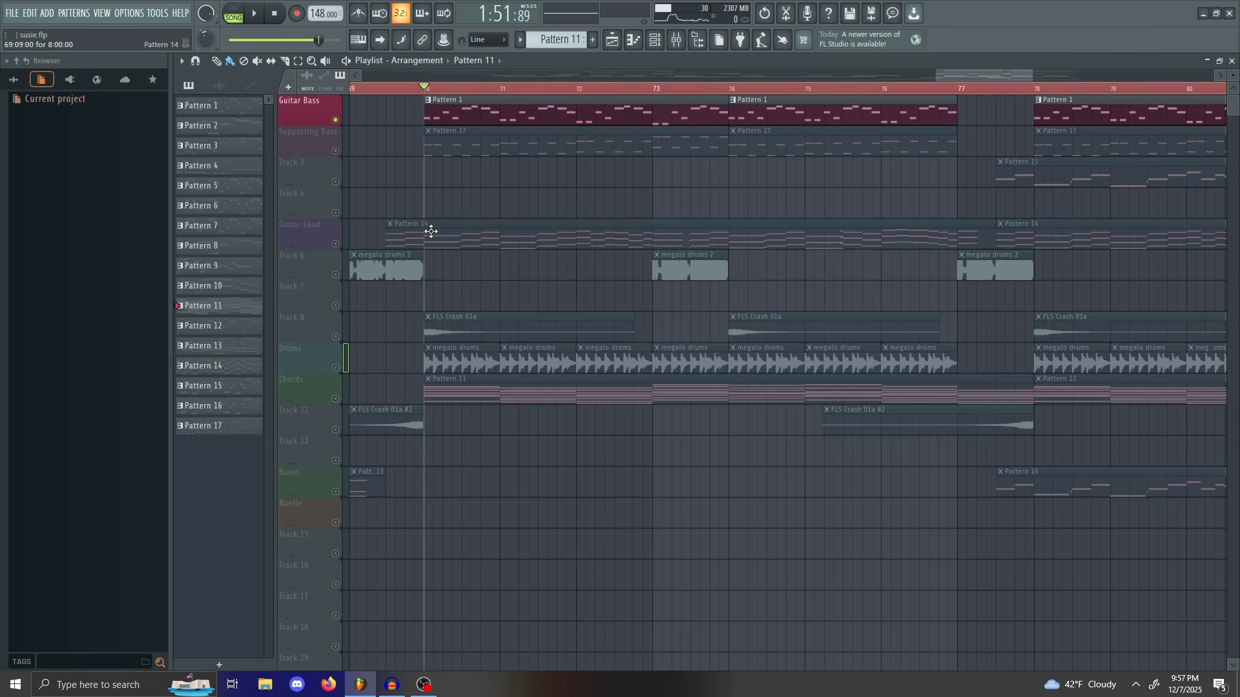
Step: Bring Supporting Bass back in with Guitar Bass and play from bar 70, then stop
left_click(335, 152)
key("space")
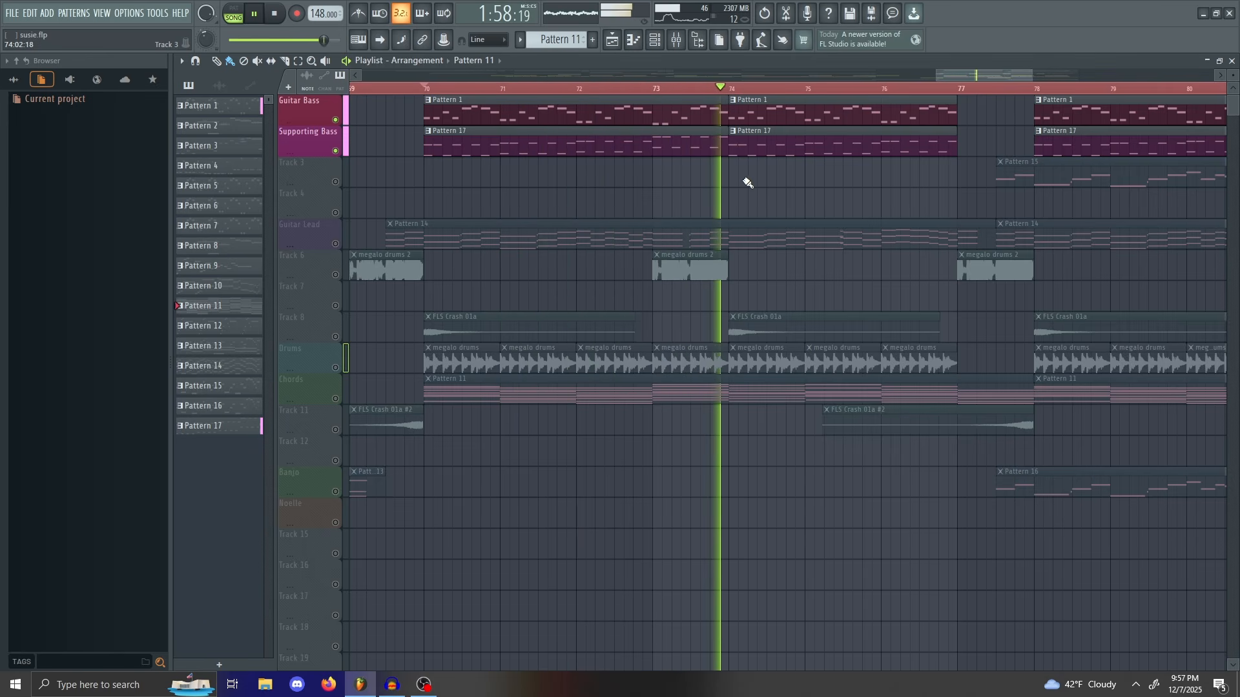
key("space")
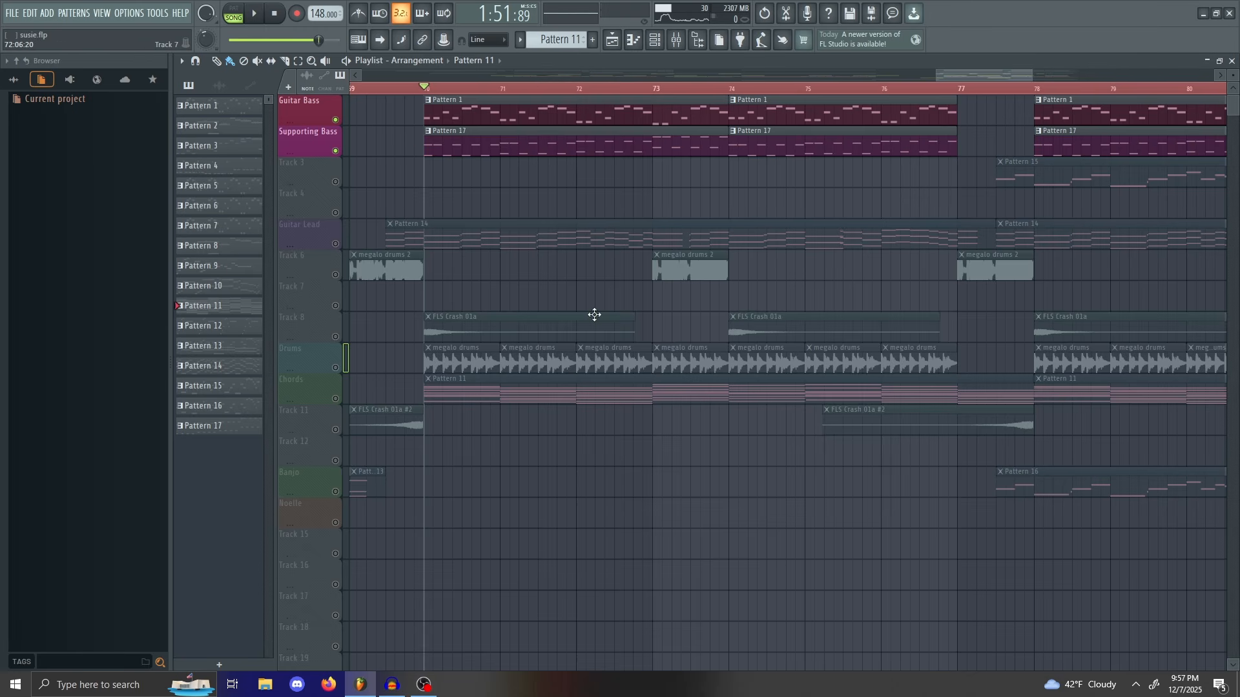
Step: Zoom the playlist out to bars 69–99, move the position to bar 74, and zoom back in
left_click_drag(1031, 73, 1108, 72)
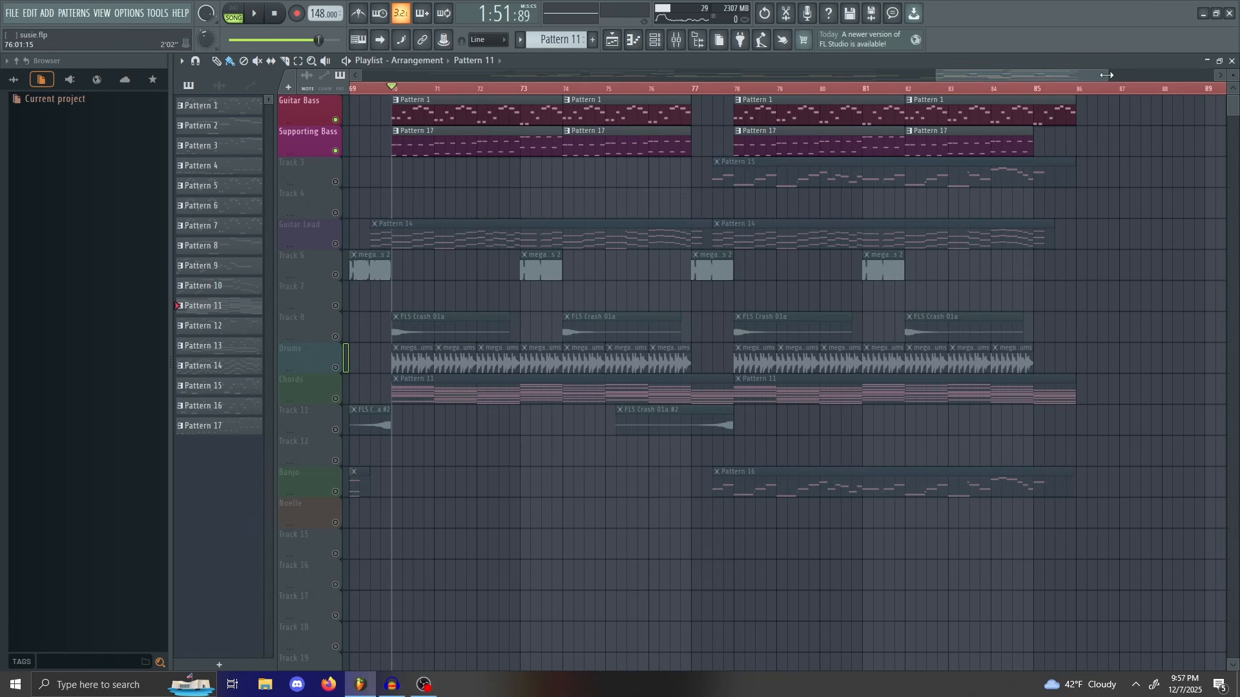
left_click_drag(1104, 81, 1042, 74)
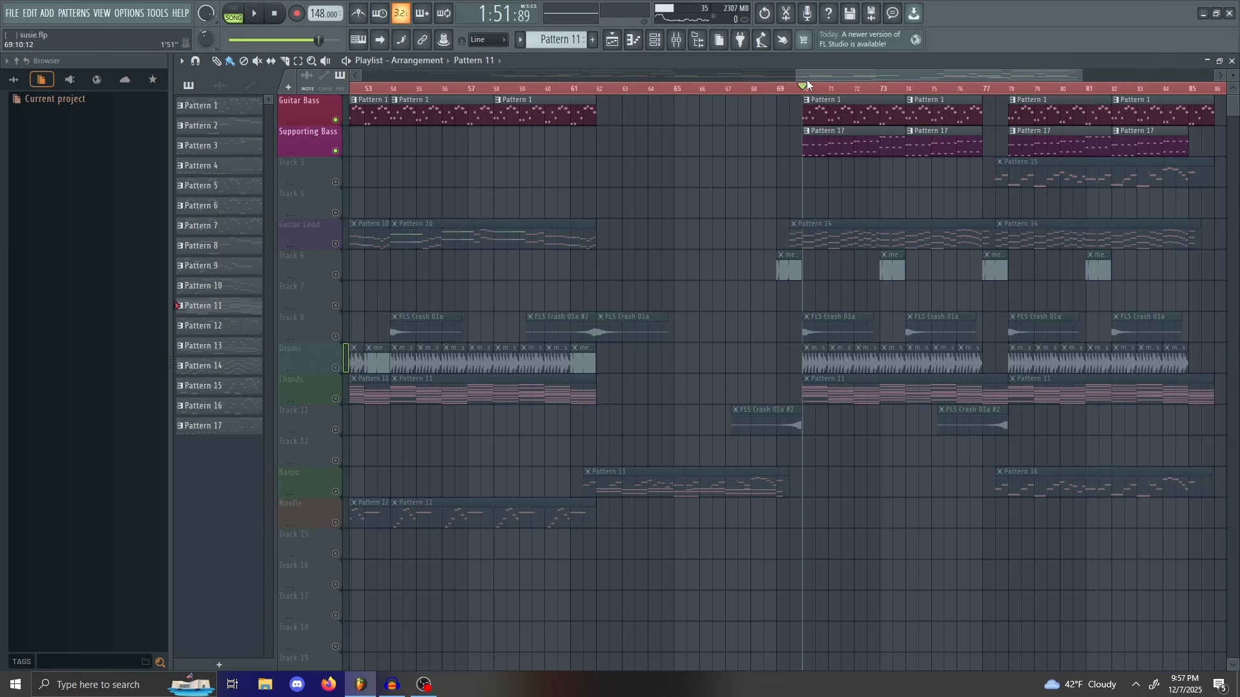
mouse_move(806, 88)
left_mouse_down()
mouse_move(866, 143)
mouse_move(908, 129)
left_mouse_up()
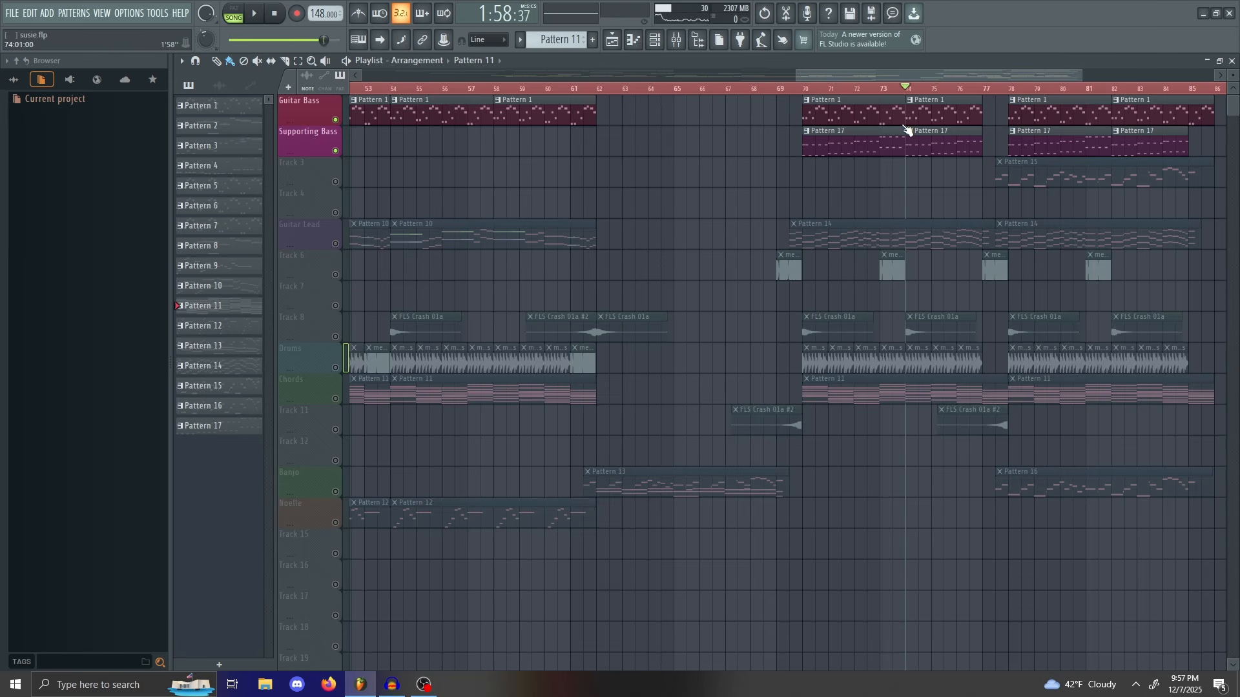
left_click_drag(1081, 78, 940, 79)
left_click_drag(917, 79, 1008, 79)
Step: Undo an accidental resize of the bar 70 Pattern 1 clip and rewind to bar 1
left_click_drag(877, 99, 682, 137)
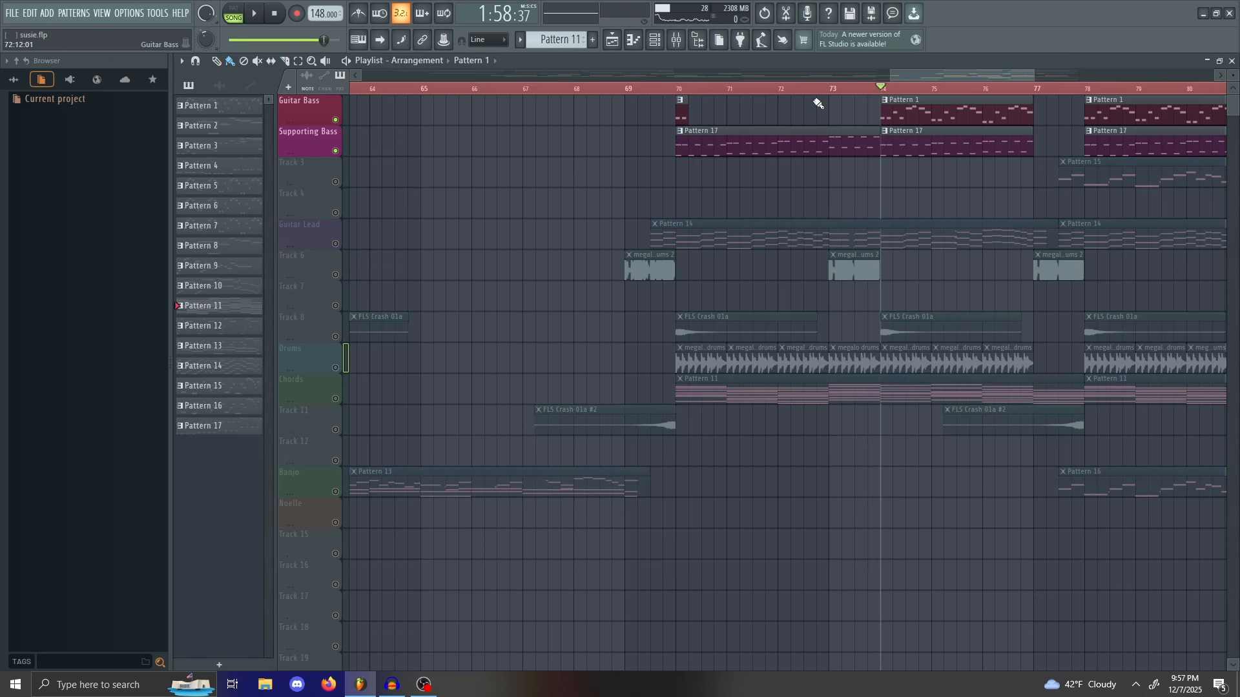
key("ctrl+z")
left_click_drag(882, 90, 686, 111)
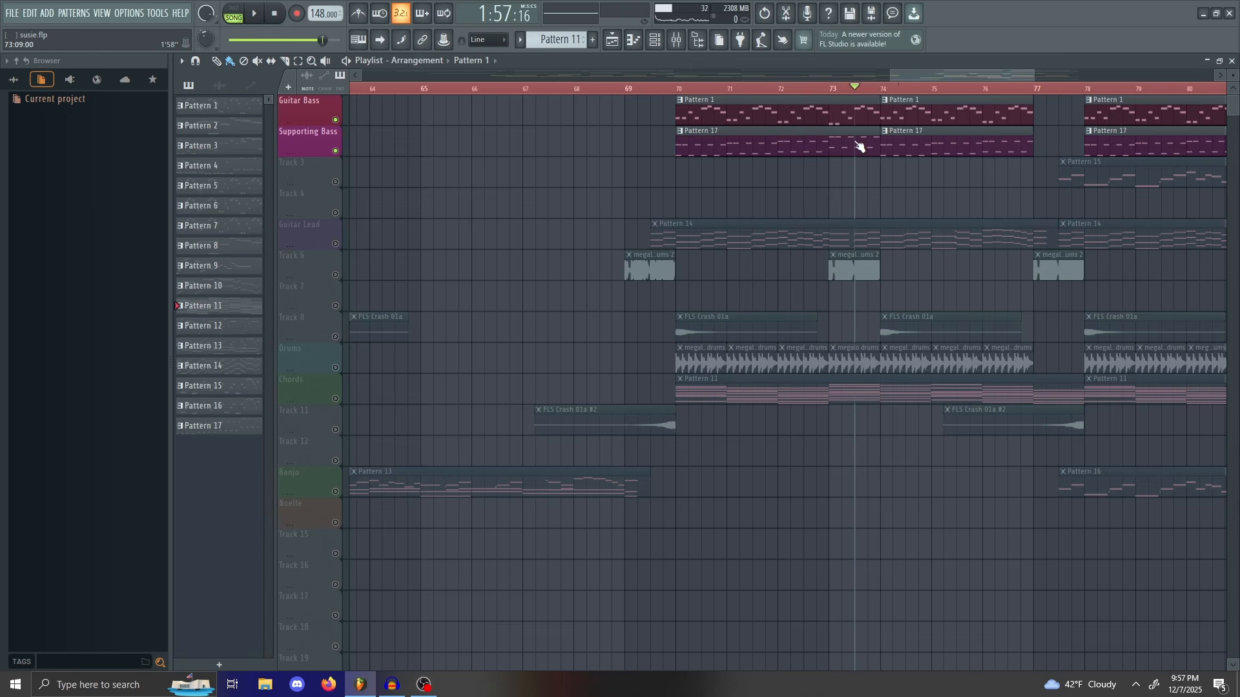
left_click_drag(859, 146, 5, 89)
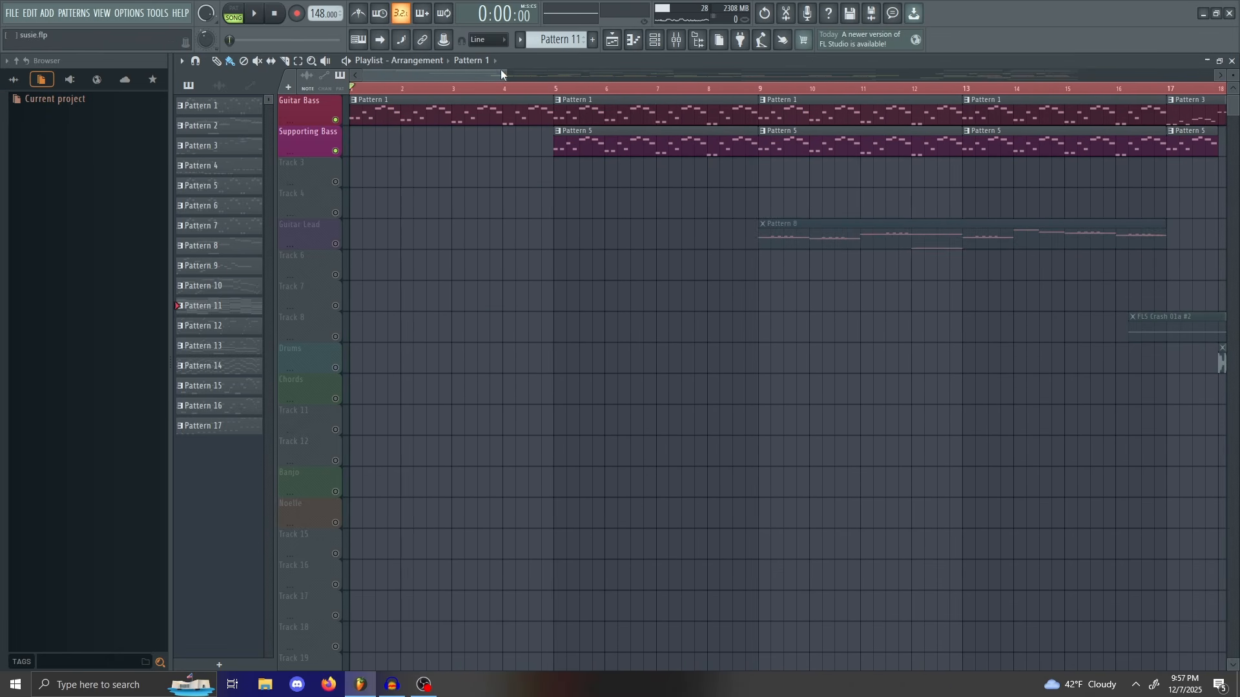
Step: Zoom out the playlist and play the song from the start, jumping to bars 16 and 36
left_click_drag(505, 75, 806, 75)
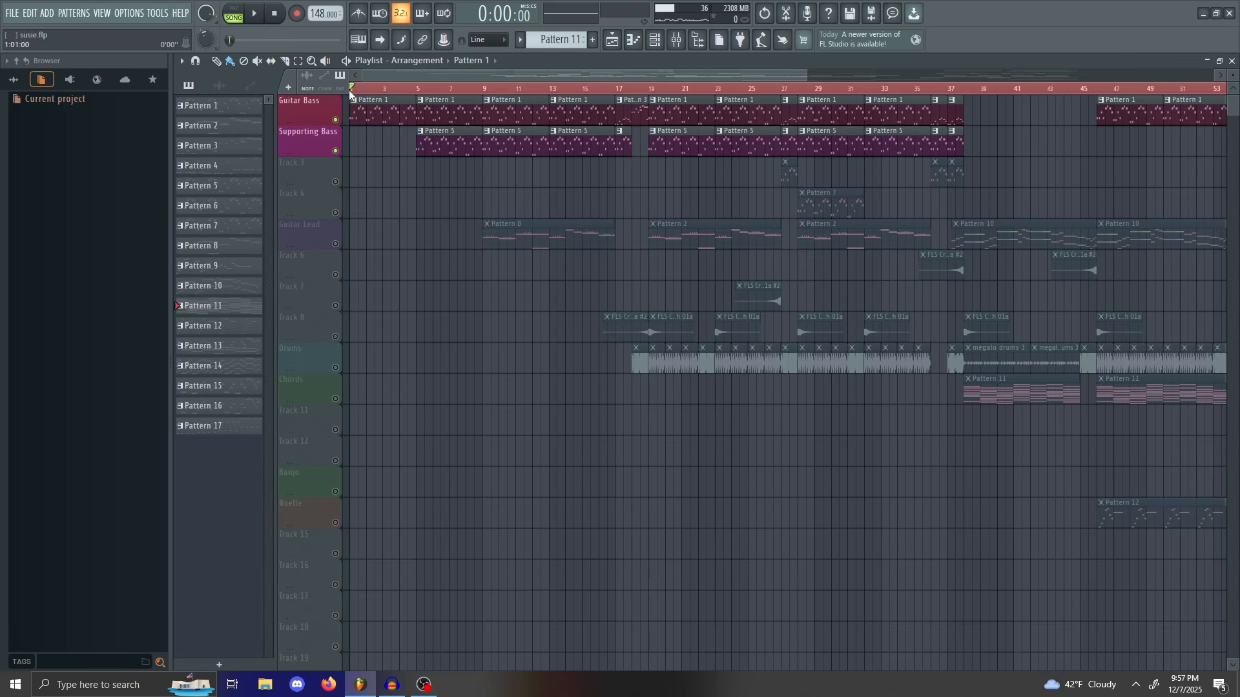
key("space")
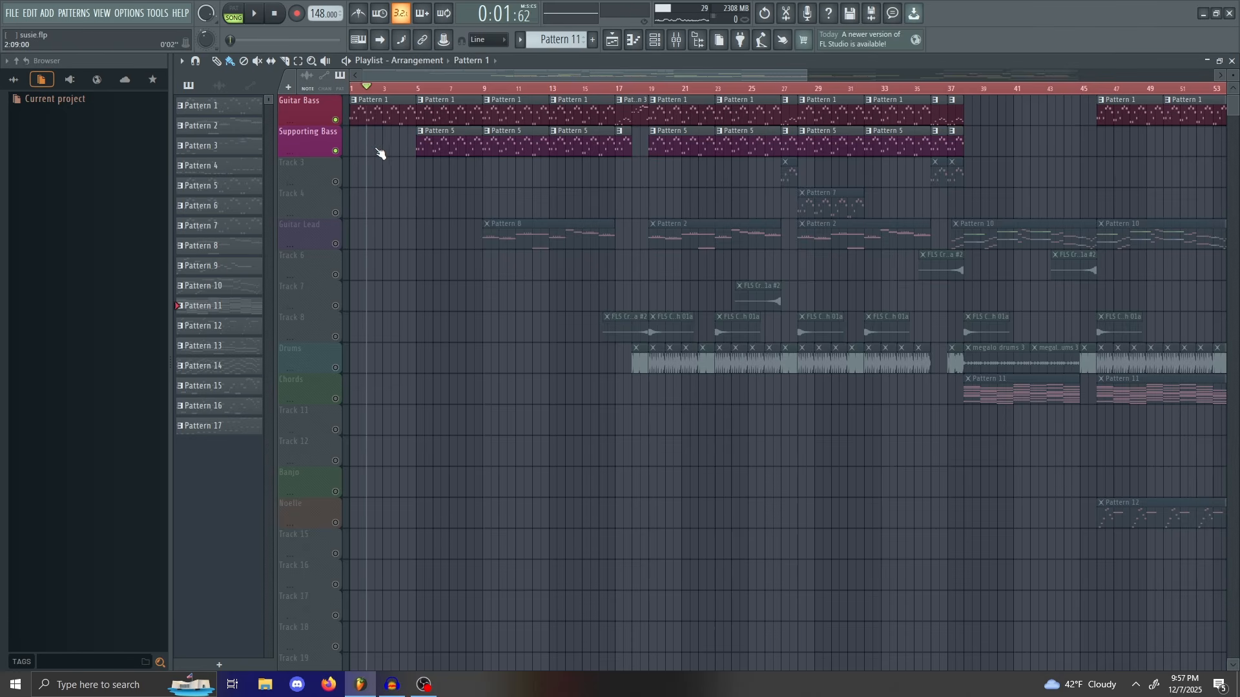
left_click_drag(357, 161, 669, 213)
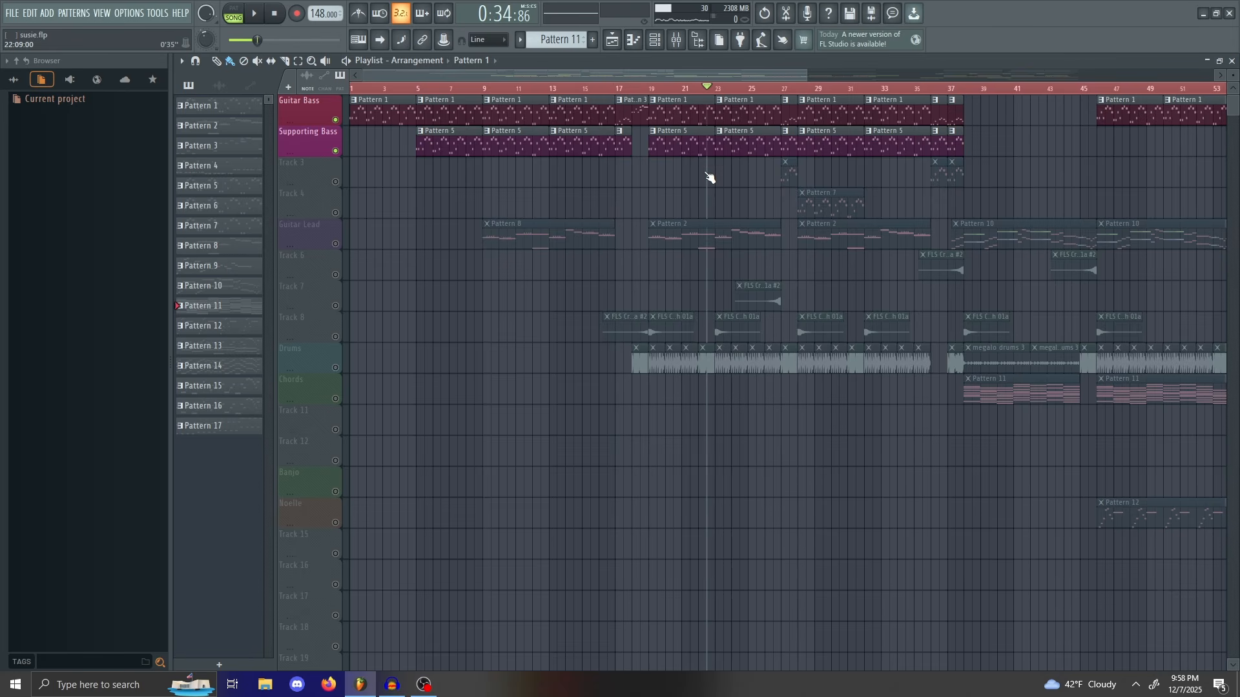
left_click_drag(710, 177, 948, 219)
Step: Skip playback ahead through bar 44, then from bar 55 to bar 64
left_click_drag(786, 74, 902, 76)
left_click_drag(713, 89, 838, 216)
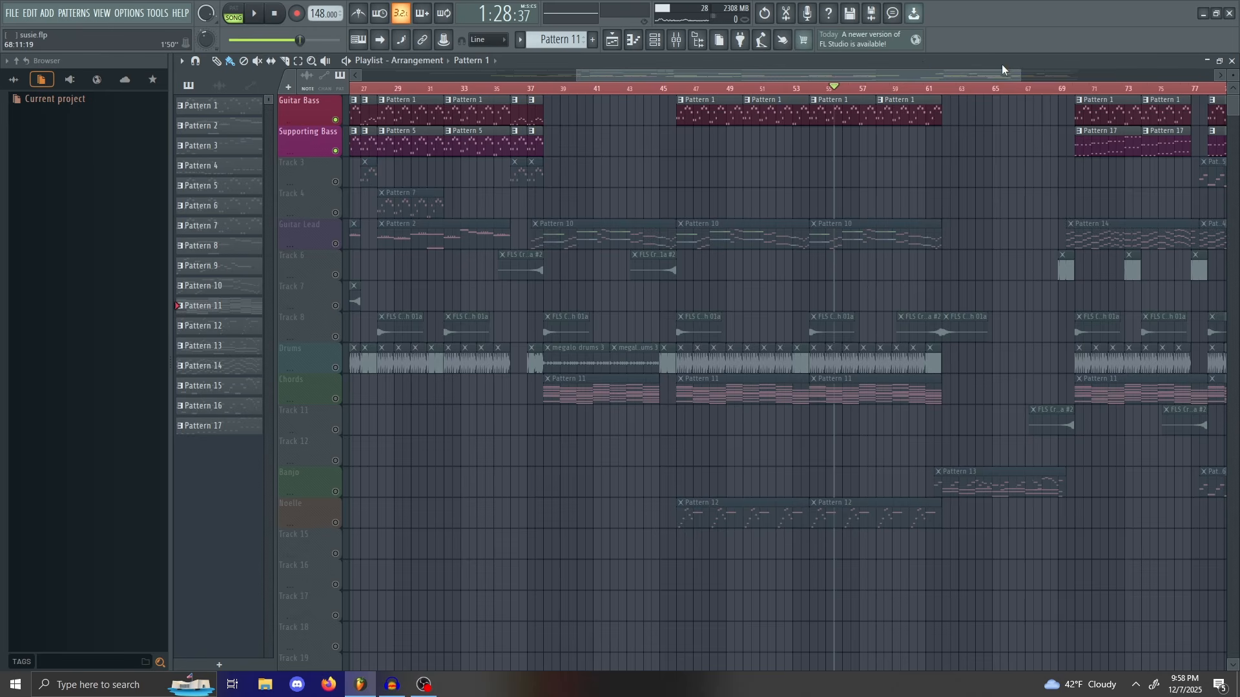
left_click_drag(1014, 73, 1074, 78)
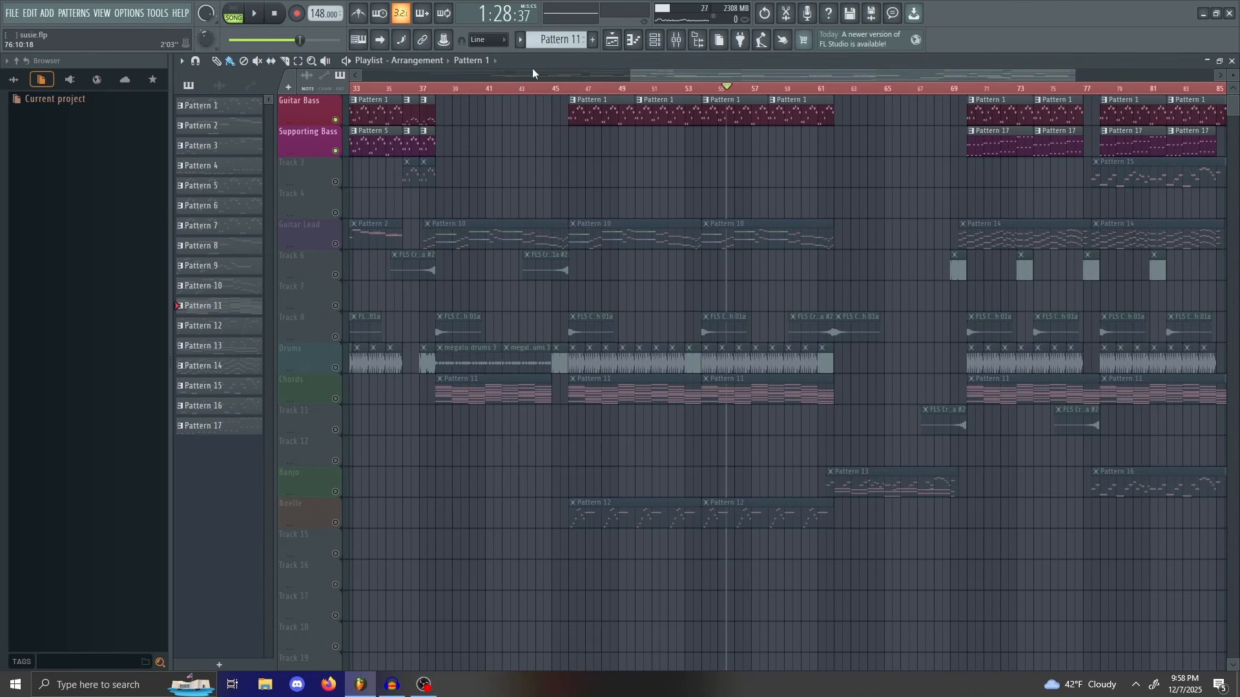
left_click_drag(753, 95, 951, 96)
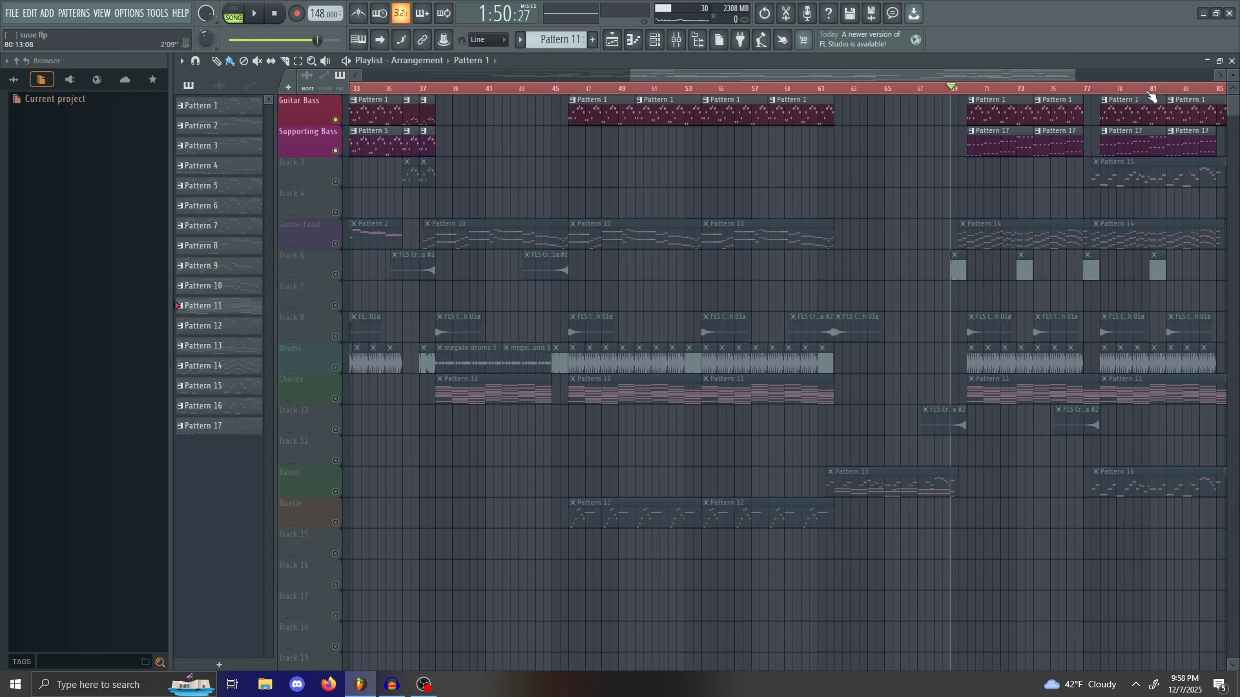
Step: Zoom into bars 39–83, scrub between bars 62, 82 and 85, then return to bar 1
left_click_drag(1072, 70, 1040, 64)
left_click_drag(952, 92, 1065, 202)
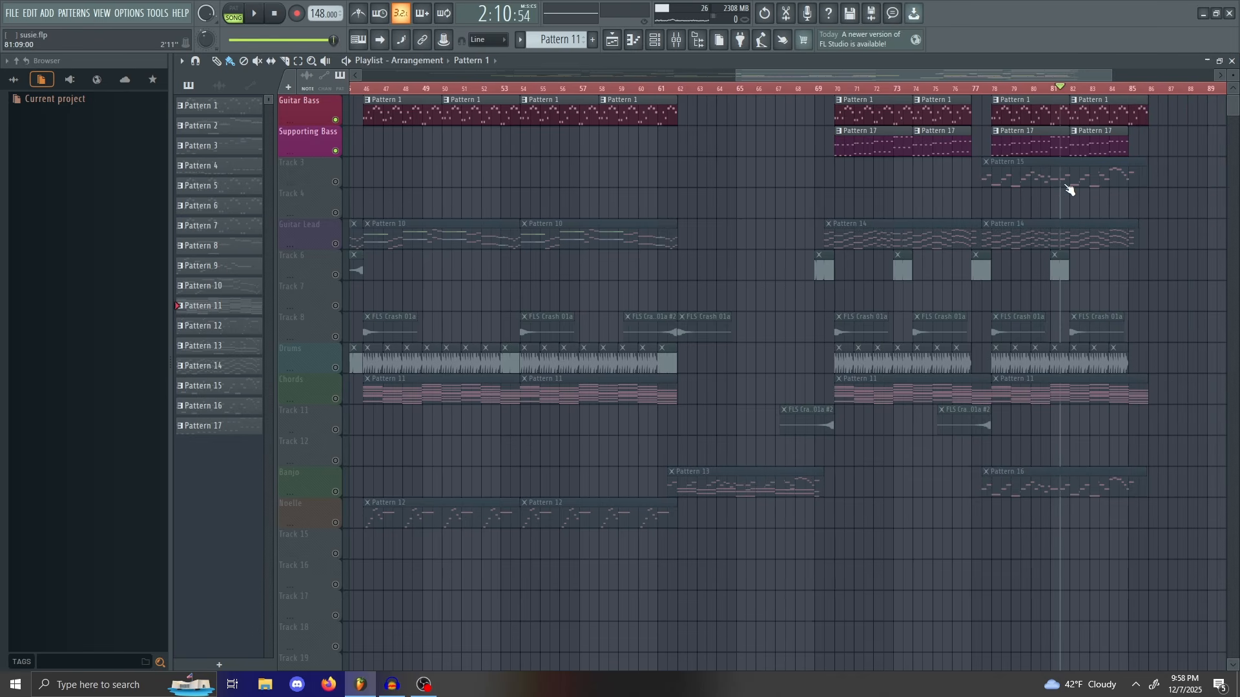
left_click_drag(1155, 130, 1092, 138)
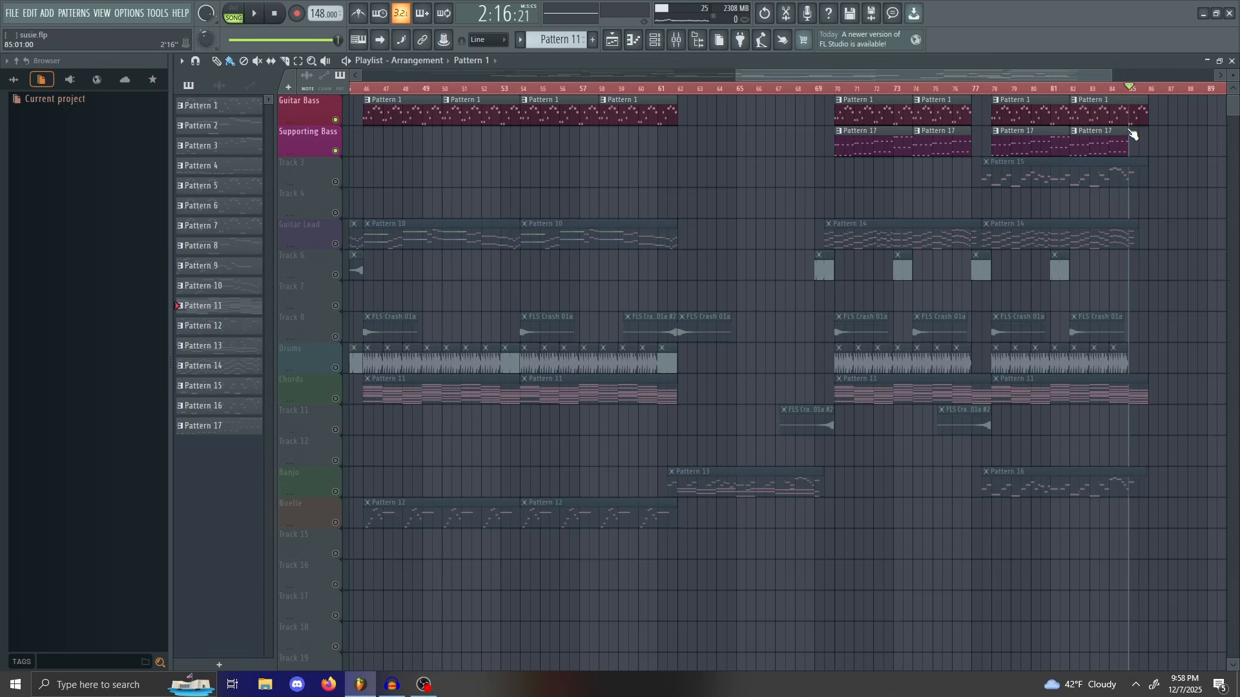
left_click_drag(995, 132, 1136, 124)
left_click_drag(123, 118, 124, 118)
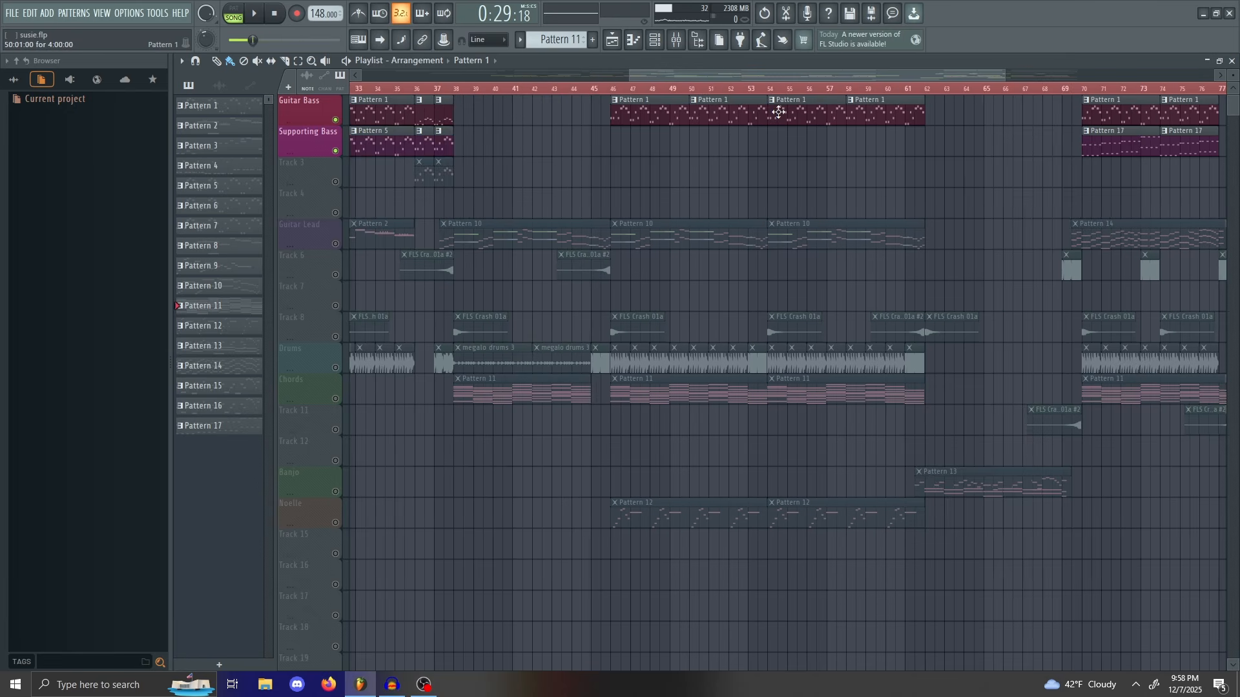
left_click_drag(778, 75, 224, 76)
Step: From bar 1, audition the opening to bar 9, skip to bars 33 and 55, then back to 41
left_click_drag(702, 96, 275, 97)
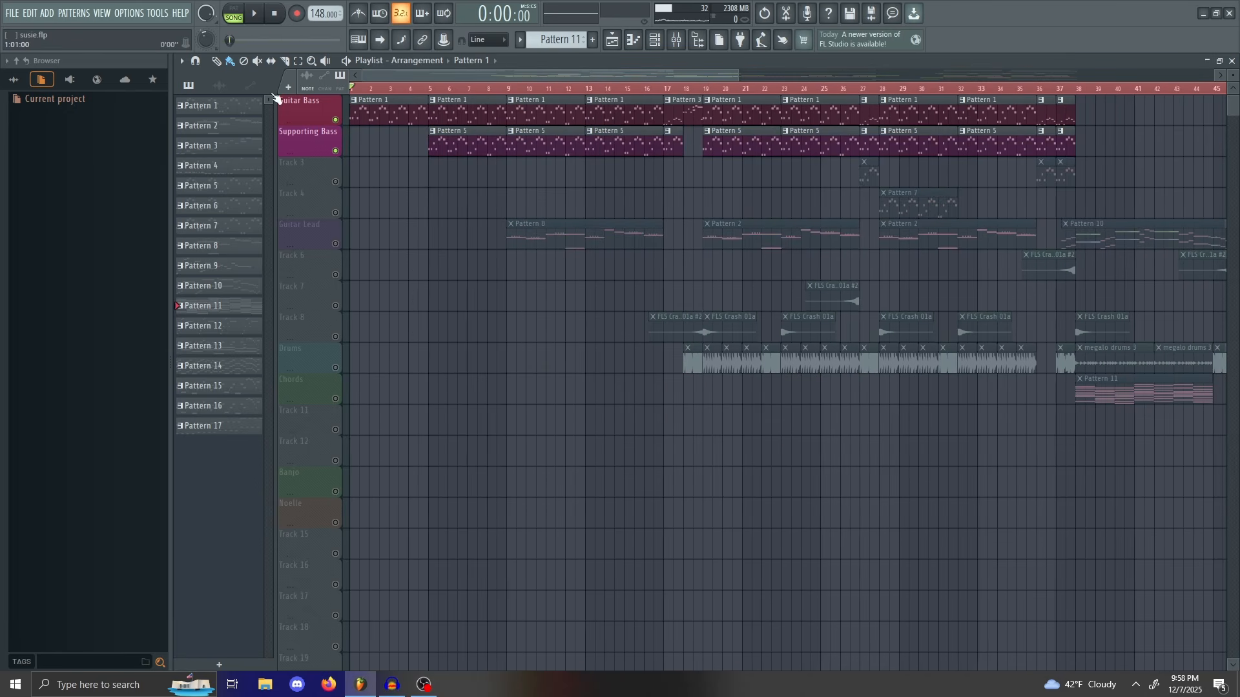
mouse_move(386, 103)
left_mouse_down()
mouse_move(348, 94)
mouse_move(462, 161)
mouse_move(511, 86)
mouse_move(465, 125)
mouse_move(589, 125)
mouse_move(1002, 185)
mouse_move(409, 96)
left_mouse_up()
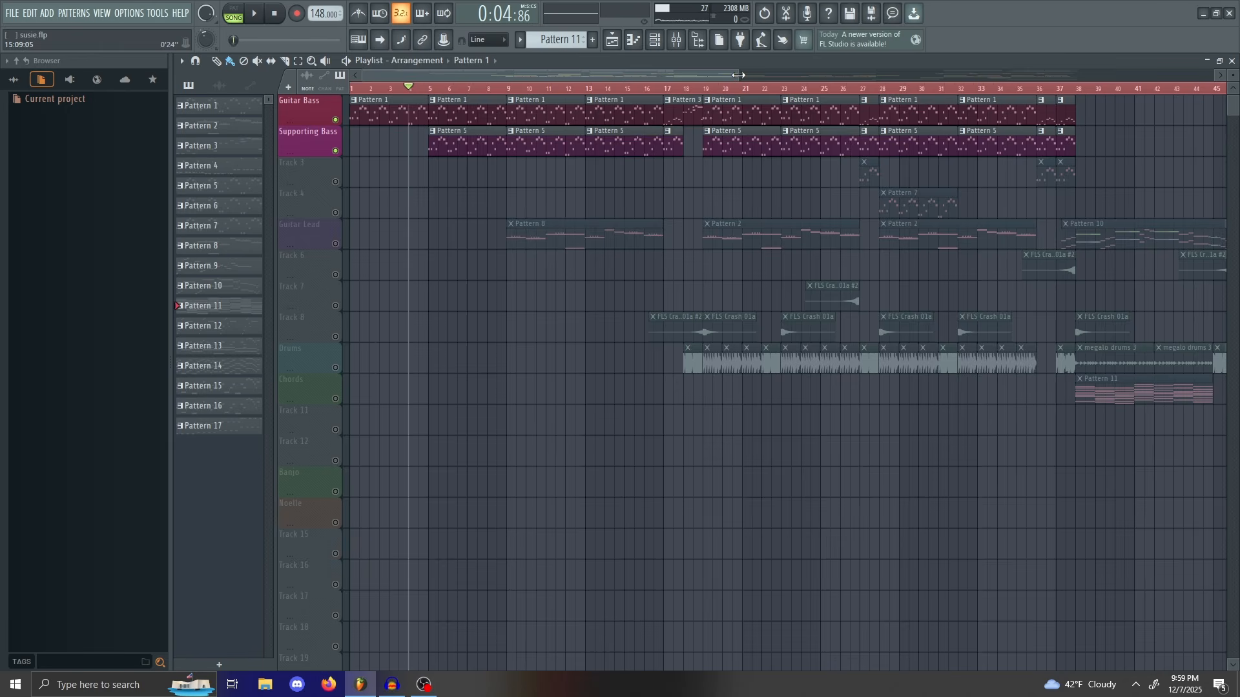
left_click_drag(738, 75, 1035, 77)
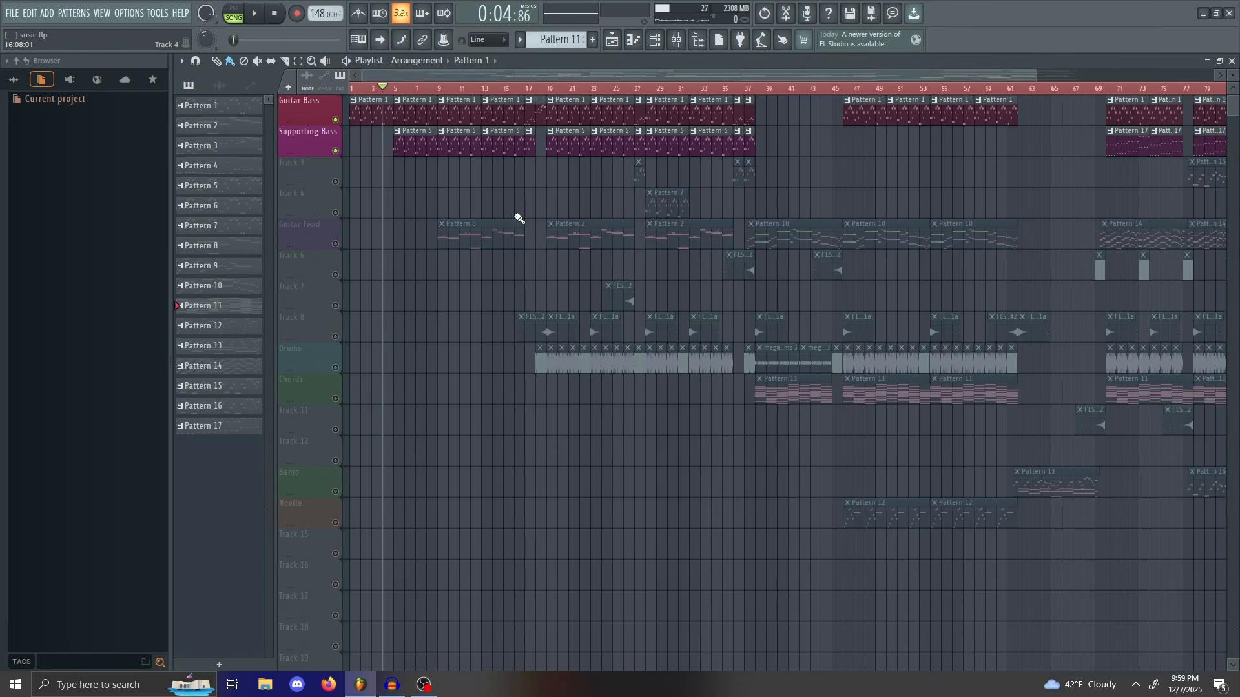
left_click_drag(396, 92, 786, 138)
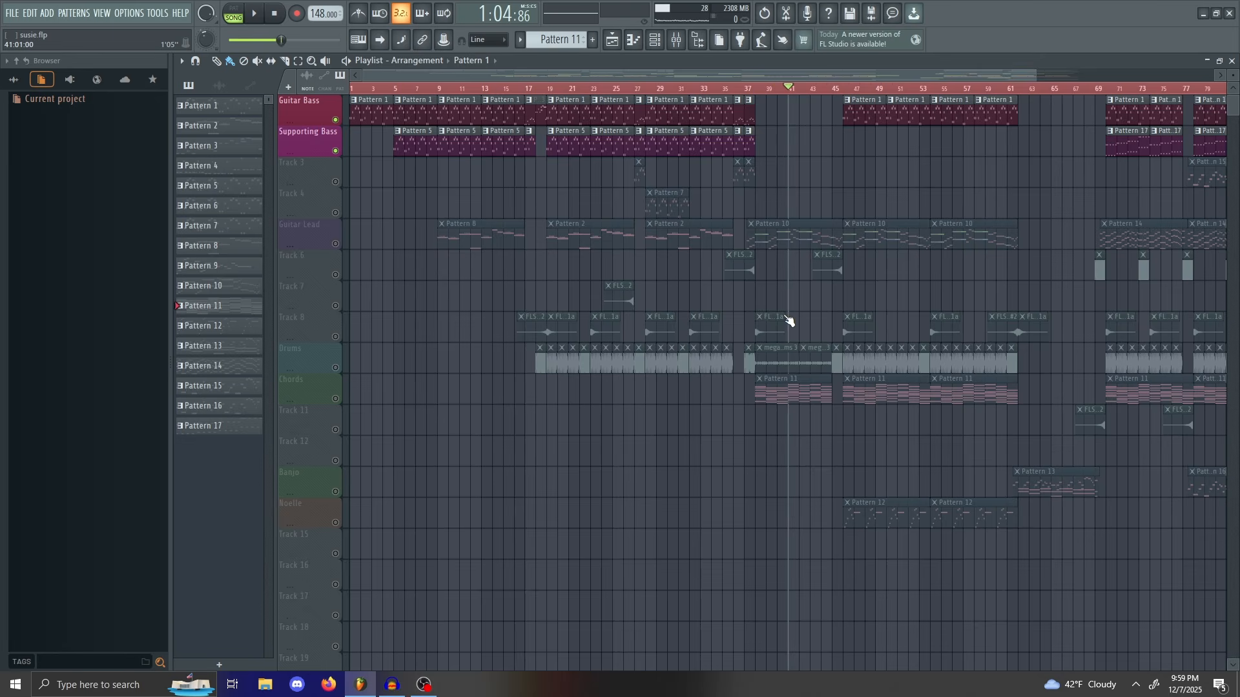
left_click_drag(808, 417, 953, 289)
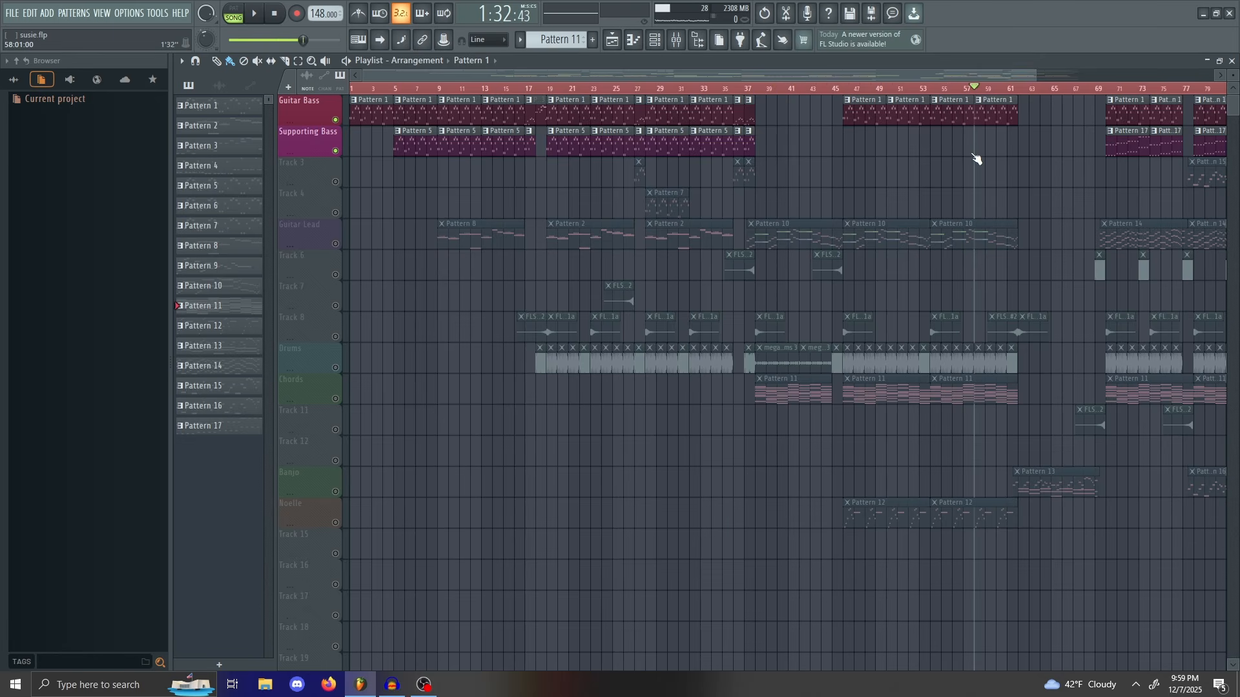
left_click_drag(977, 159, 255, 146)
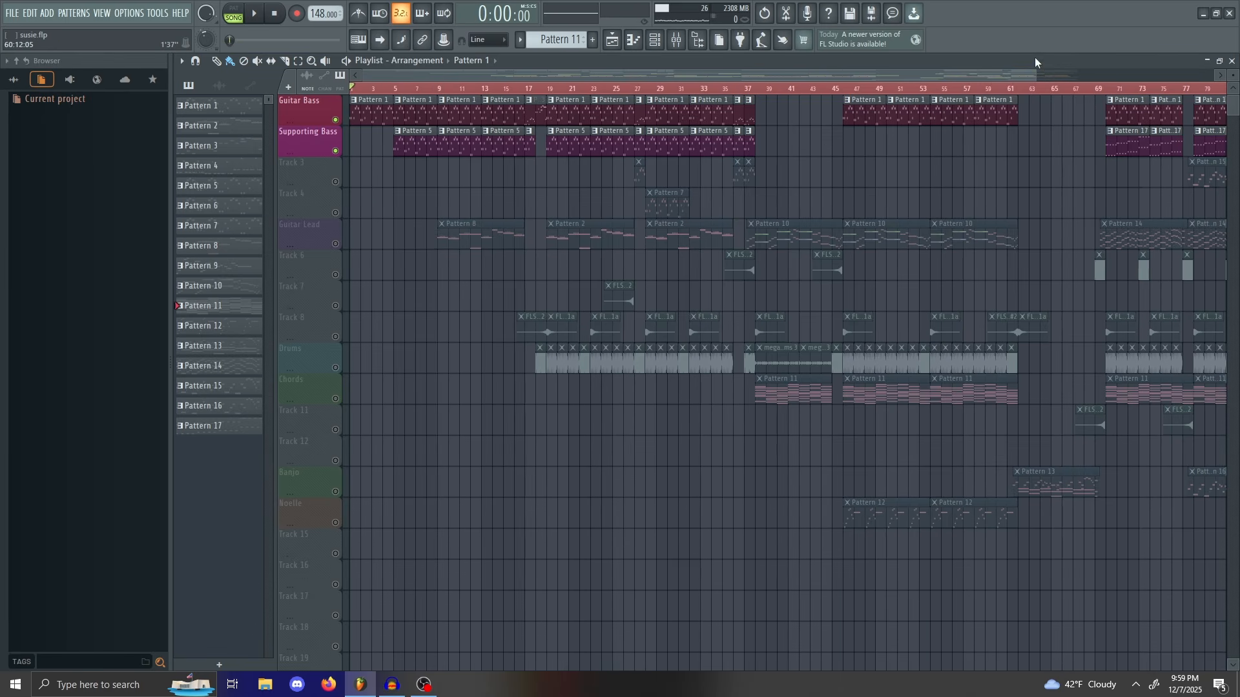
Step: Zoom the playlist in and audition the opening bars, scrubbing between bars 10 and 20
left_click_drag(1041, 72, 946, 61)
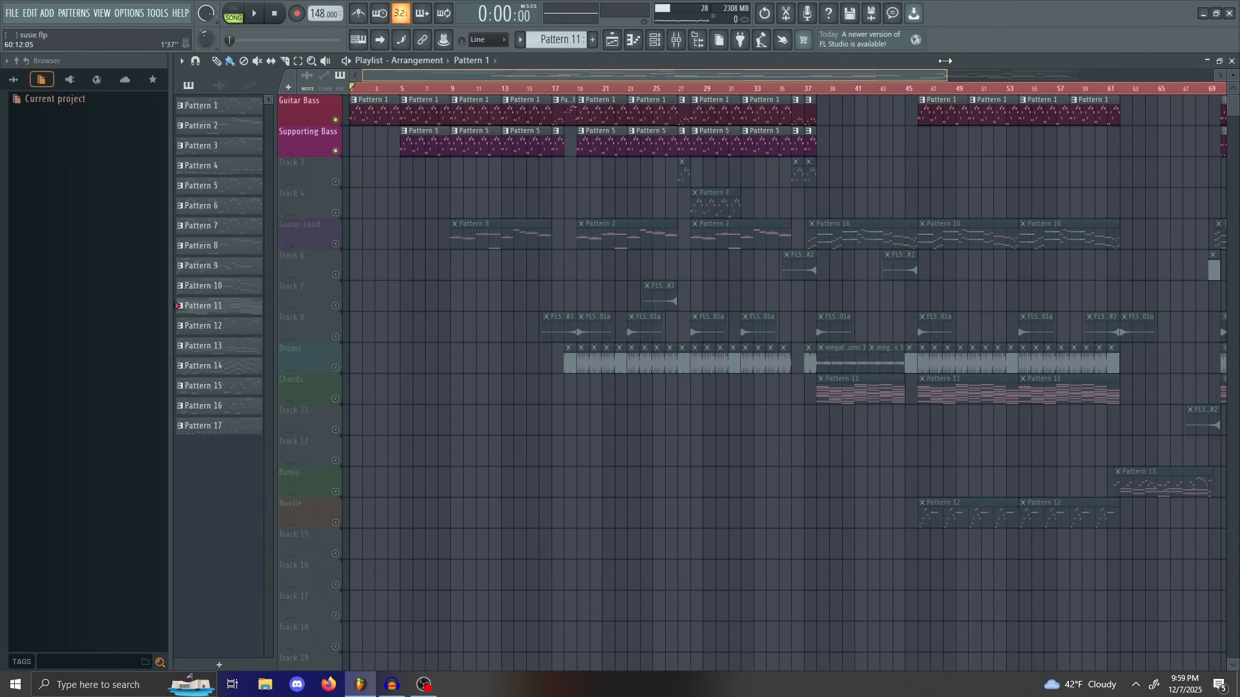
left_click_drag(946, 61, 787, 72)
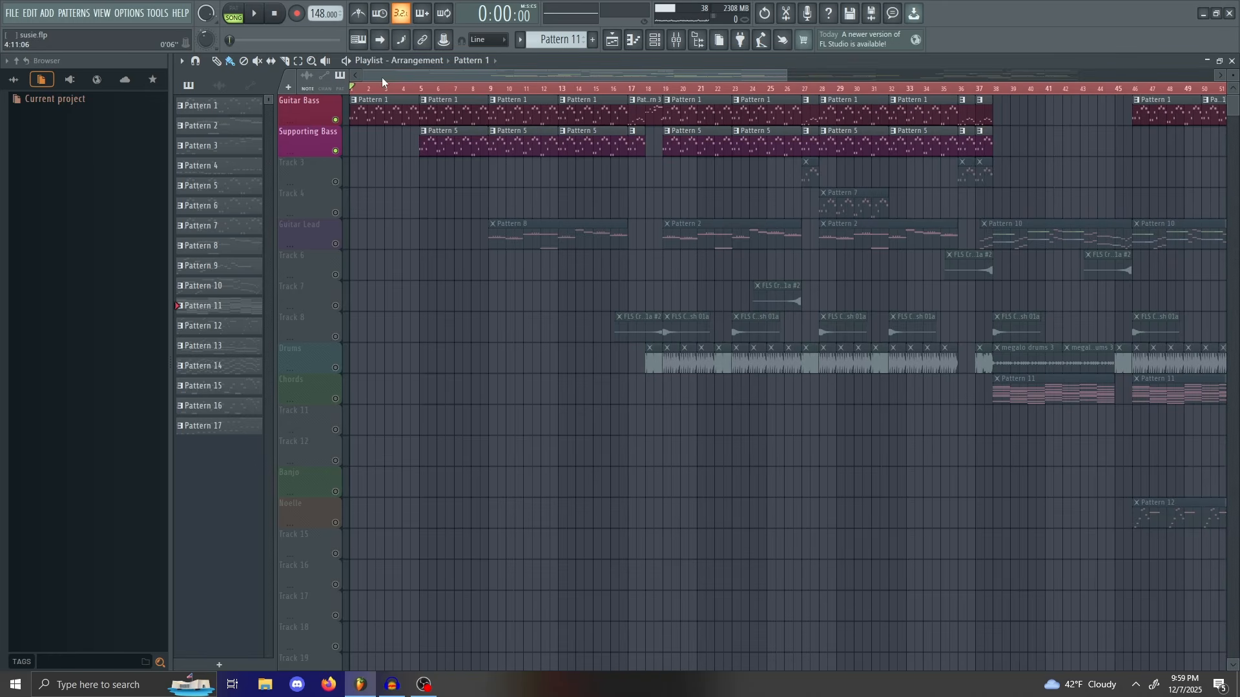
mouse_move(359, 90)
left_mouse_down()
mouse_move(771, 194)
mouse_move(601, 77)
left_mouse_up()
left_click_drag(610, 25, 622, 120)
mouse_move(354, 126)
left_mouse_down()
mouse_move(649, 145)
mouse_move(613, 130)
mouse_move(949, 129)
mouse_move(936, 124)
mouse_move(1037, 115)
left_mouse_up()
mouse_move(426, 122)
left_mouse_down()
mouse_move(457, 143)
mouse_move(430, 140)
mouse_move(711, 155)
mouse_move(631, 130)
mouse_move(668, 128)
mouse_move(680, 129)
mouse_move(327, 114)
left_mouse_up()
Step: Skip ahead to bar 45, audition around bars 57–61, and stop near bar 52
left_click_drag(785, 69, 1214, 74)
left_click_drag(1095, 91, 1088, 91)
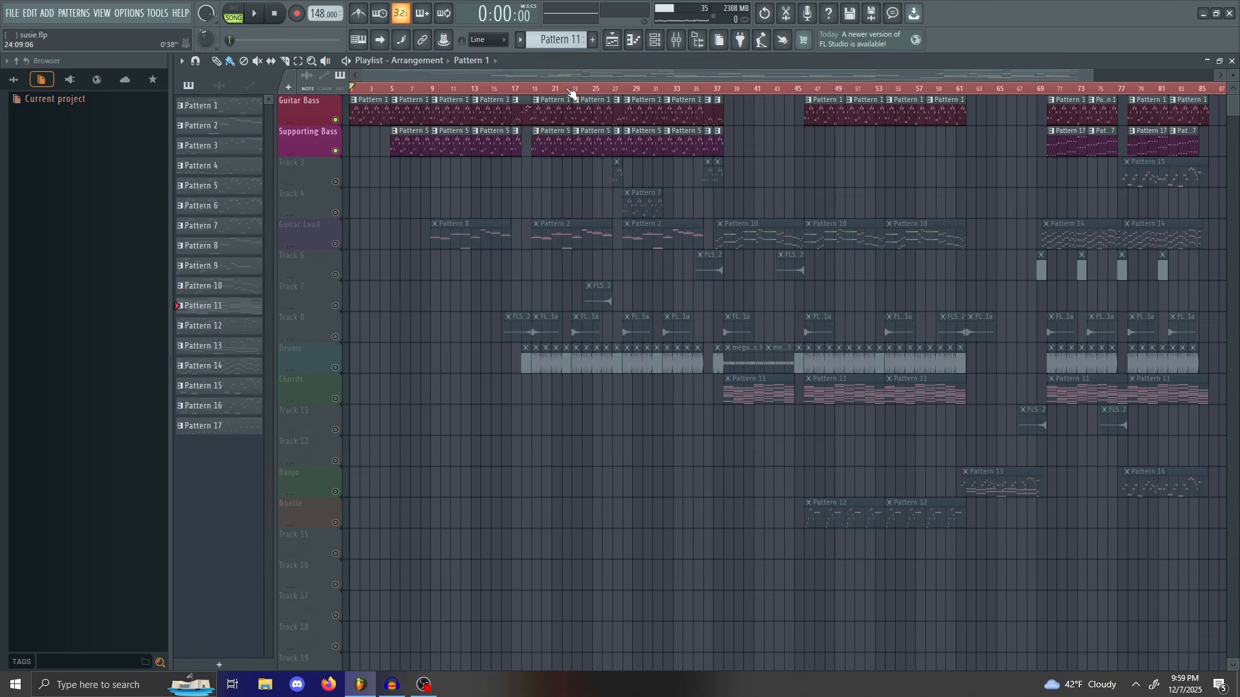
left_click_drag(376, 95, 820, 210)
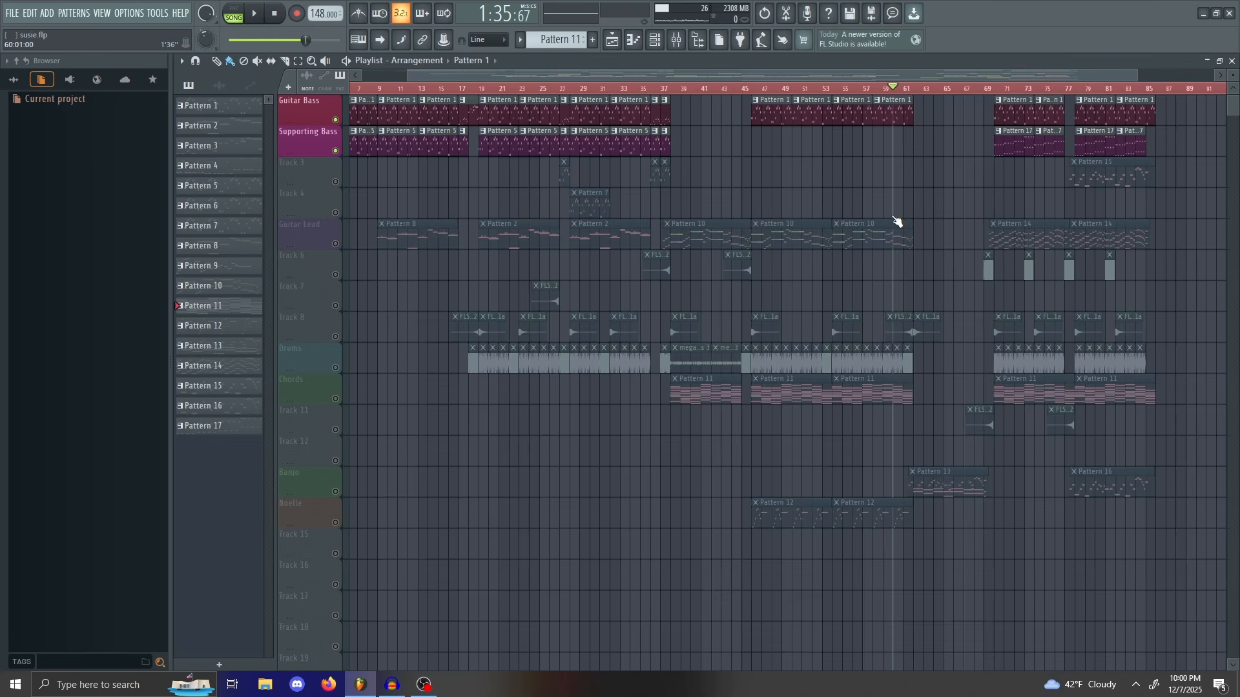
left_click_drag(898, 221, 690, 175)
left_click_drag(971, 270, 839, 190)
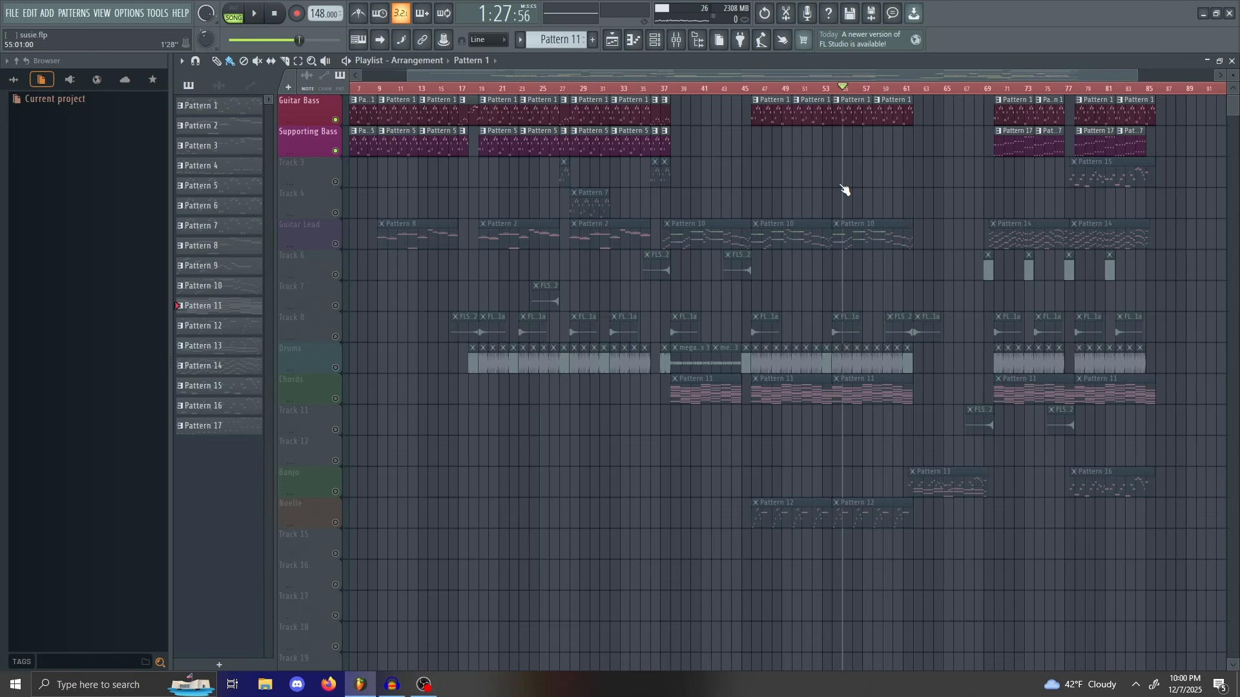
mouse_move(844, 189)
left_mouse_down()
mouse_move(891, 207)
mouse_move(832, 175)
left_mouse_up()
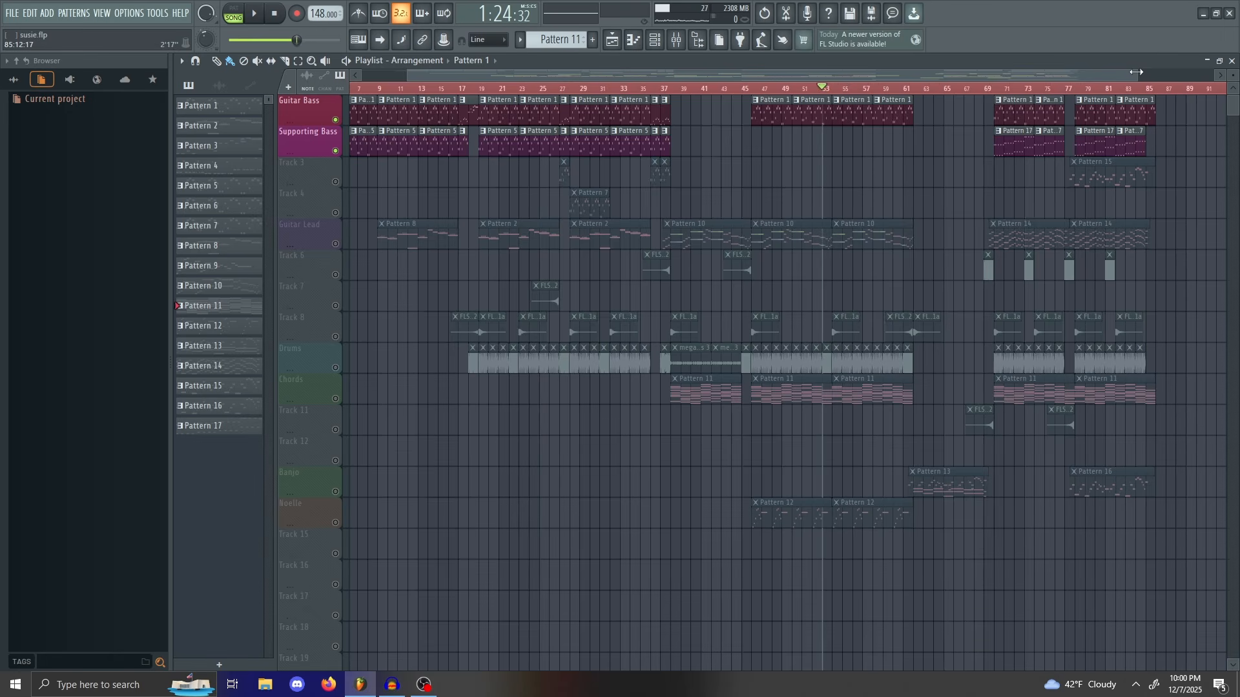
left_click_drag(1137, 72, 1159, 128)
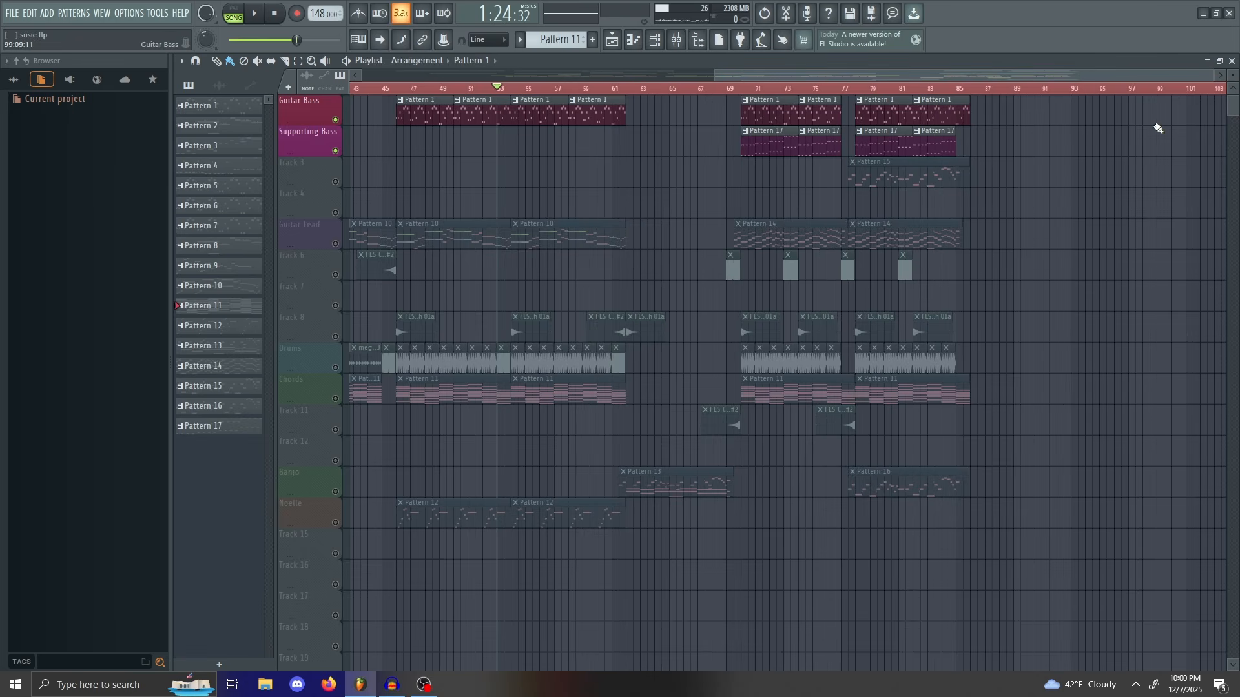